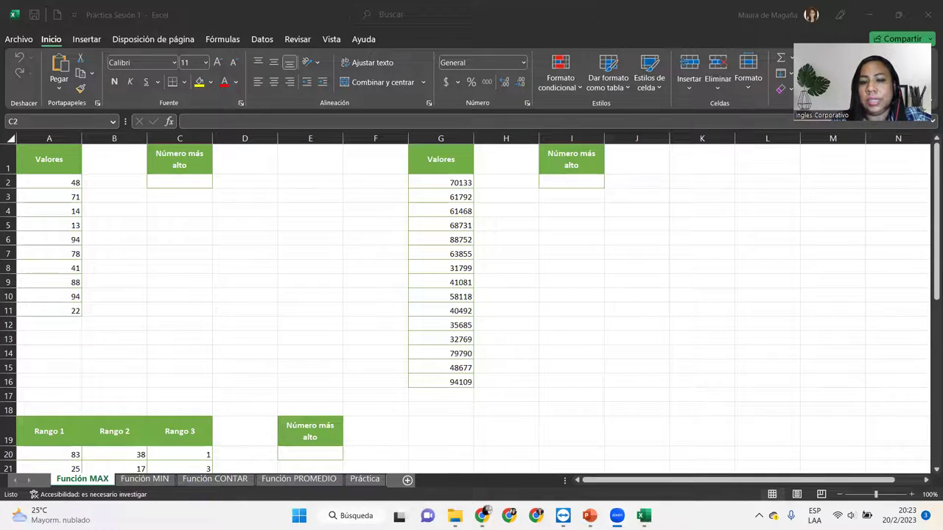
# Switch to WhatsApp Web and send the file Práctica Sesión 1.xlsx from the Excel Intermedio folder to the G5-EXI-02-2023 group.
pyautogui.click(481, 516)
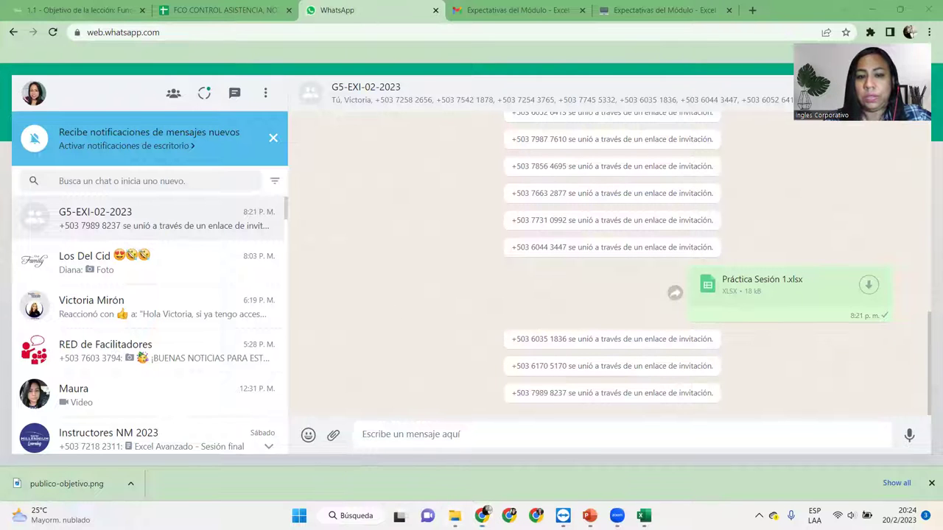
pyautogui.moveTo(454, 515)
pyautogui.click(417, 470)
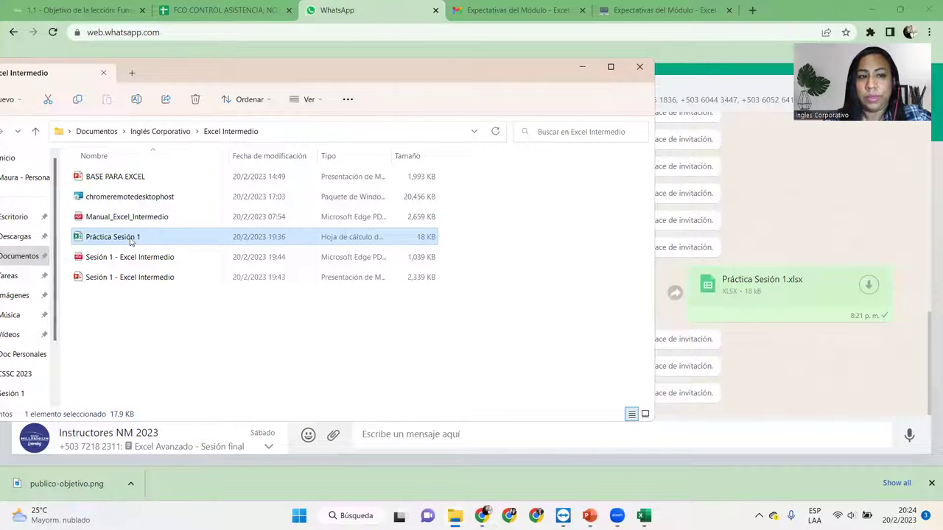
pyautogui.moveTo(291, 238); pyautogui.dragTo(827, 383)
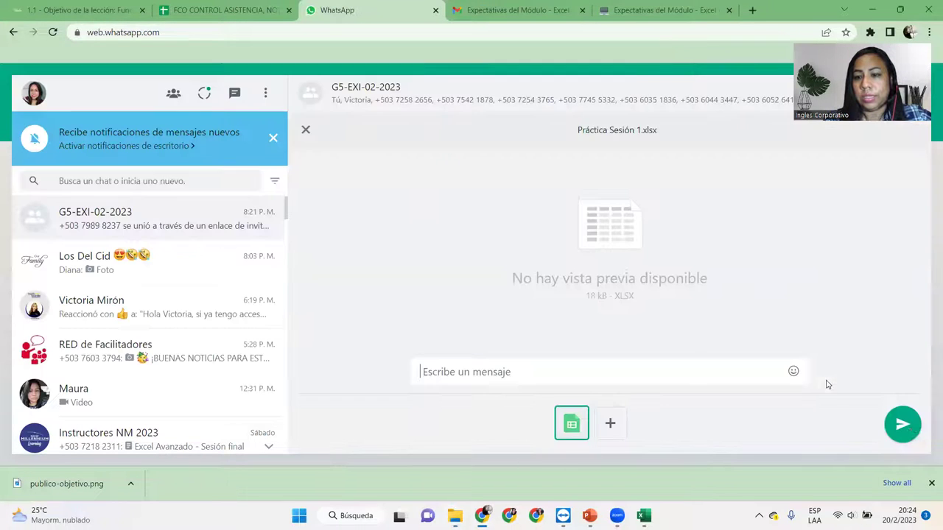
pyautogui.click(912, 427)
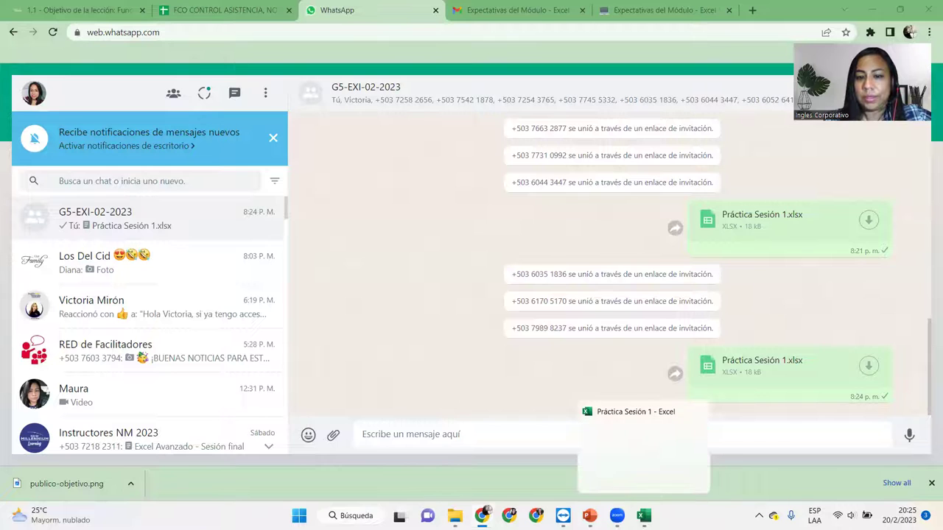
# Switch to the running PowerPoint slide show to view the FUNCIÓN MAX slide.
pyautogui.moveTo(590, 516)
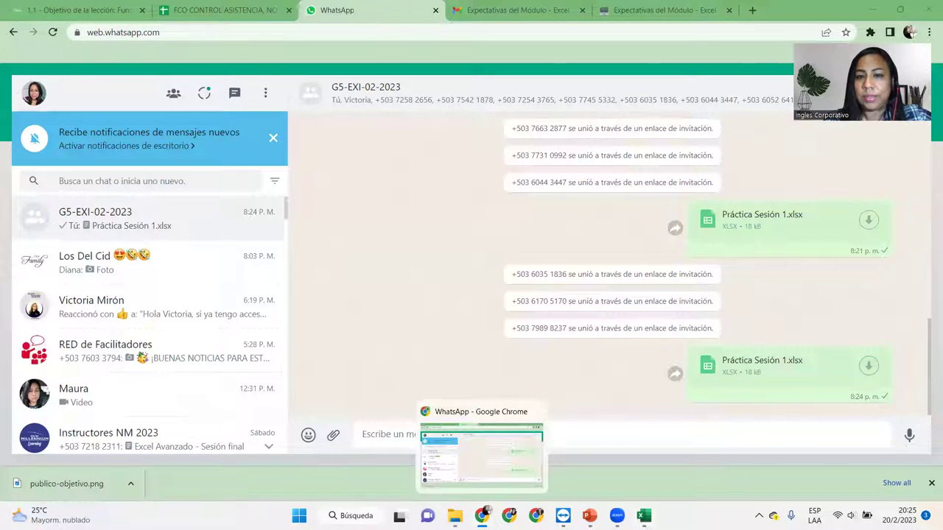
pyautogui.click(644, 516)
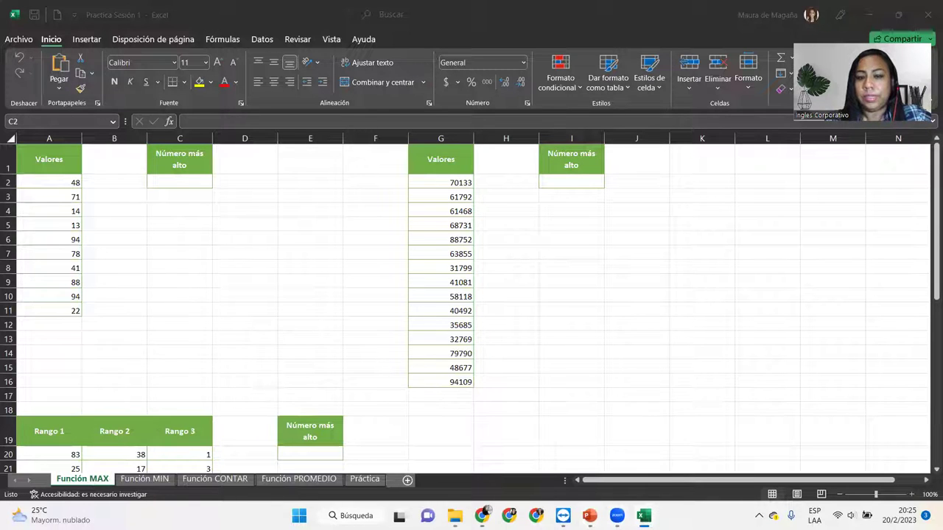
pyautogui.moveTo(589, 515)
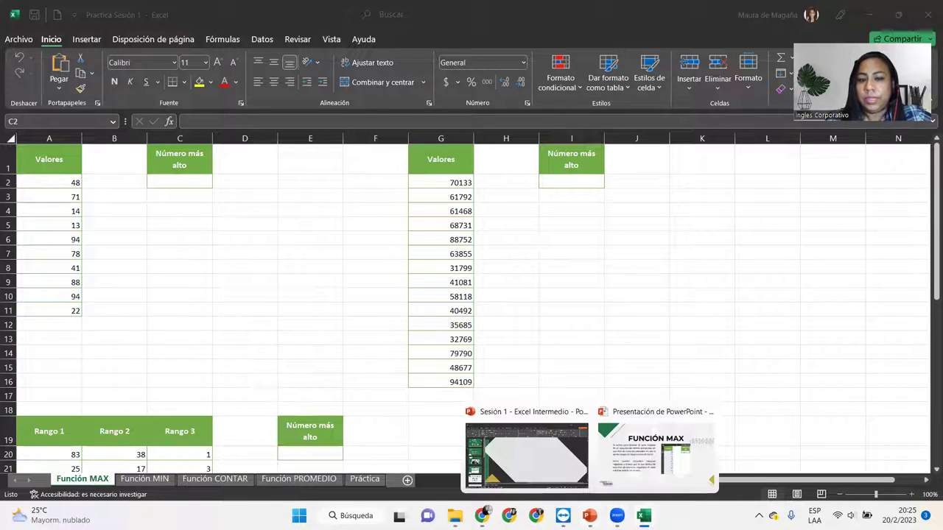
pyautogui.click(650, 466)
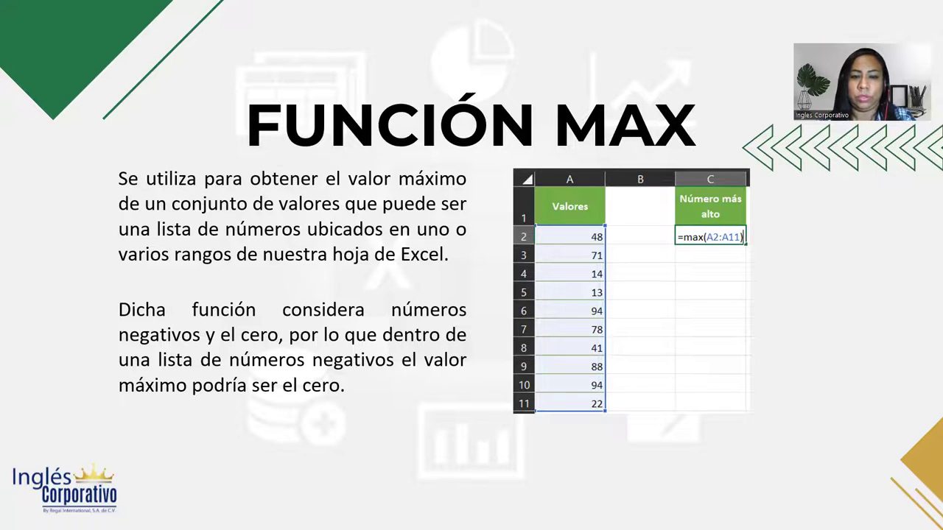
# Return to the Práctica Sesión 1 workbook in Excel and select cell C2 under the first Número más alto heading.
pyautogui.press('super')
pyautogui.click(644, 515)
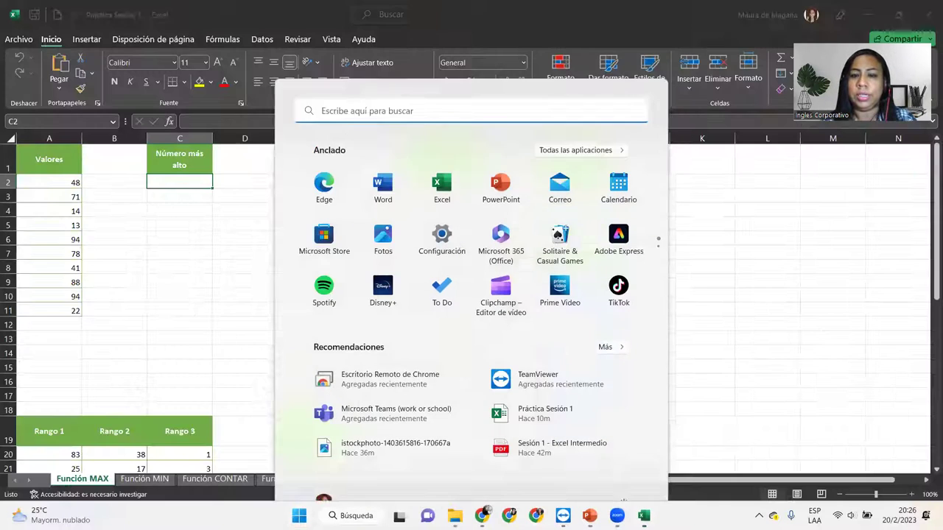
pyautogui.click(396, 251)
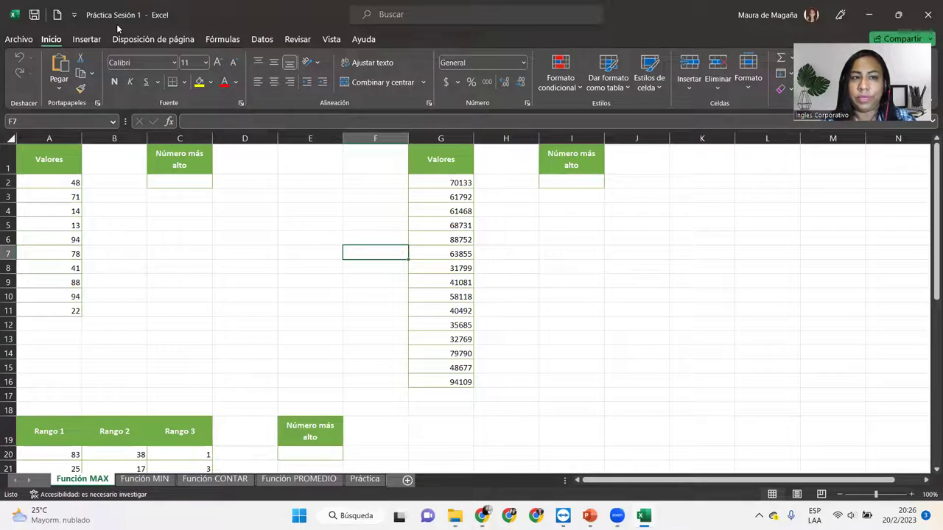
pyautogui.click(190, 185)
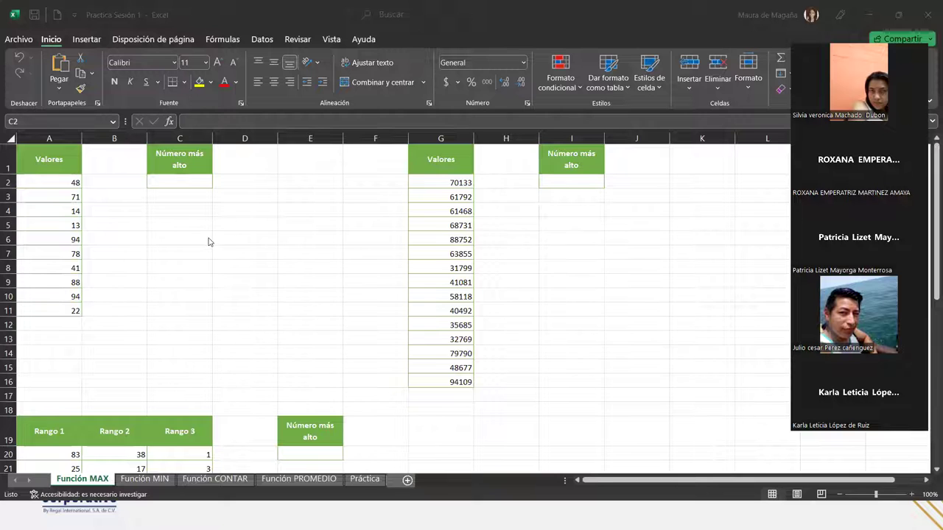
pyautogui.click(191, 182)
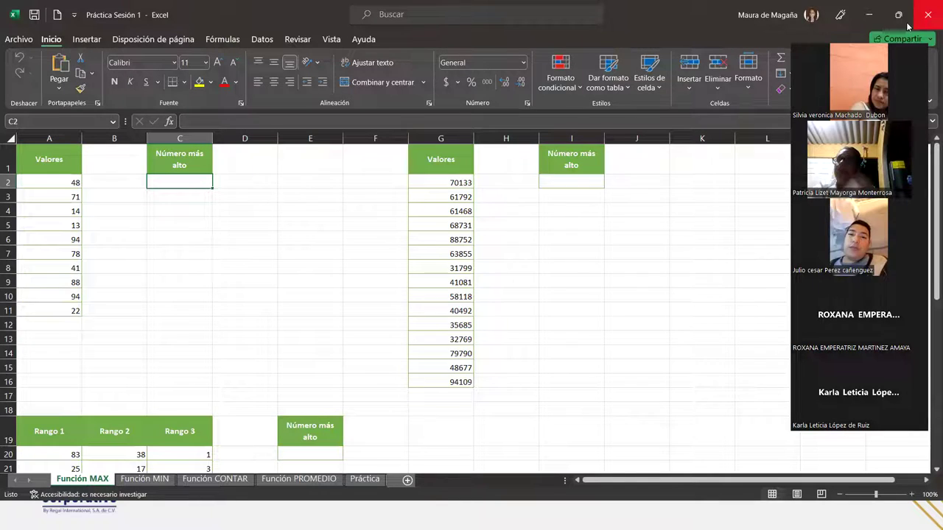
# Enlarge the Función MAX sheet to 130% zoom, keeping C2 as the active cell.
pyautogui.click(912, 494)
pyautogui.click(911, 494)
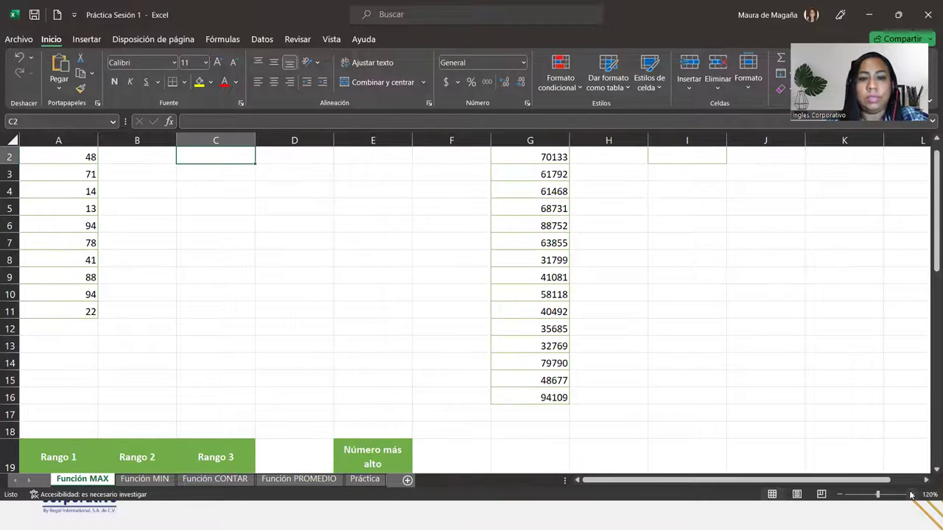
pyautogui.moveTo(936, 269); pyautogui.dragTo(936, 261)
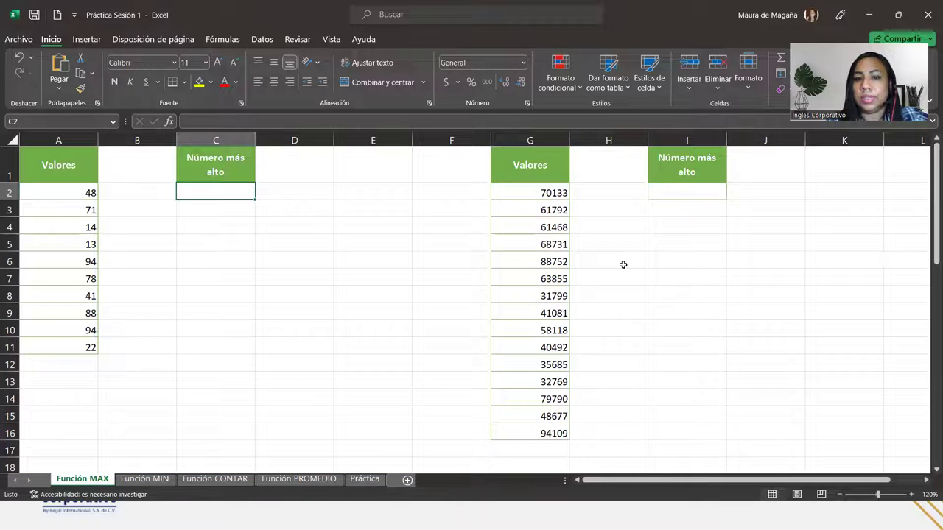
pyautogui.click(911, 495)
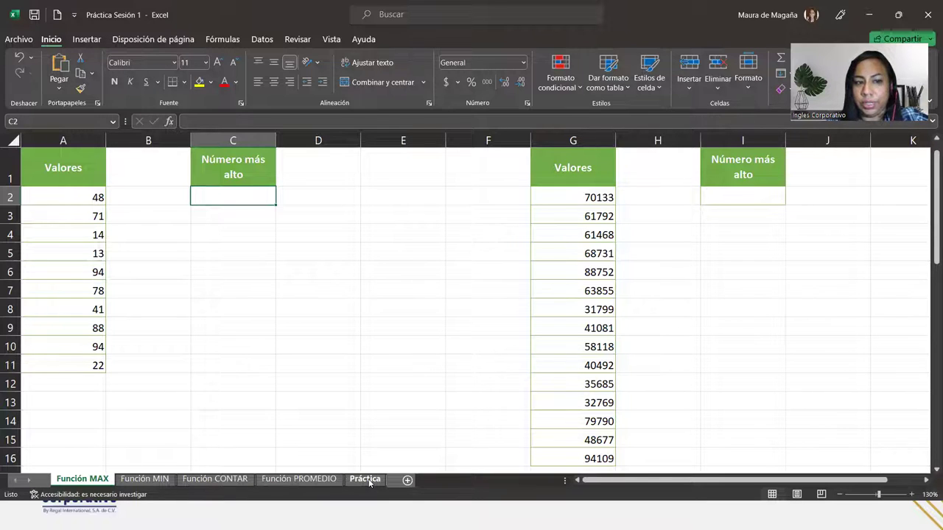
pyautogui.press('Down')
pyautogui.press('Down')
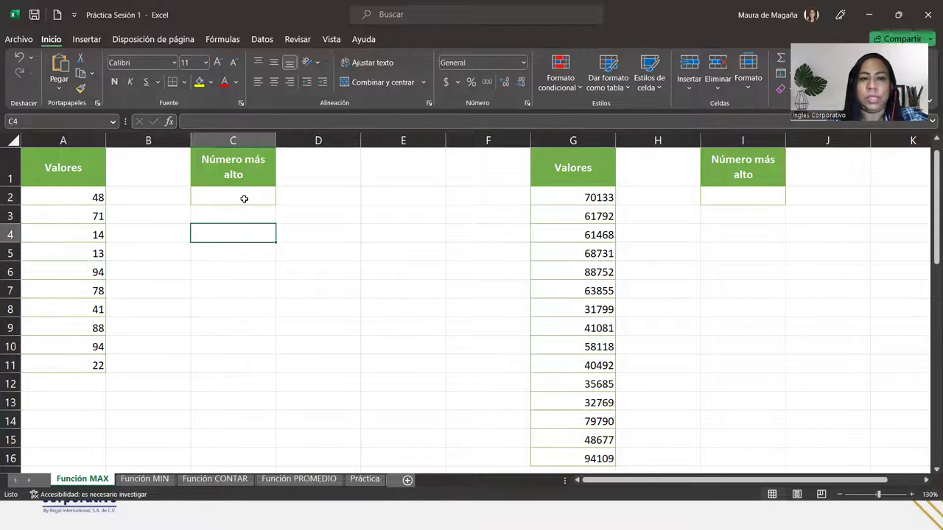
pyautogui.press('Up')
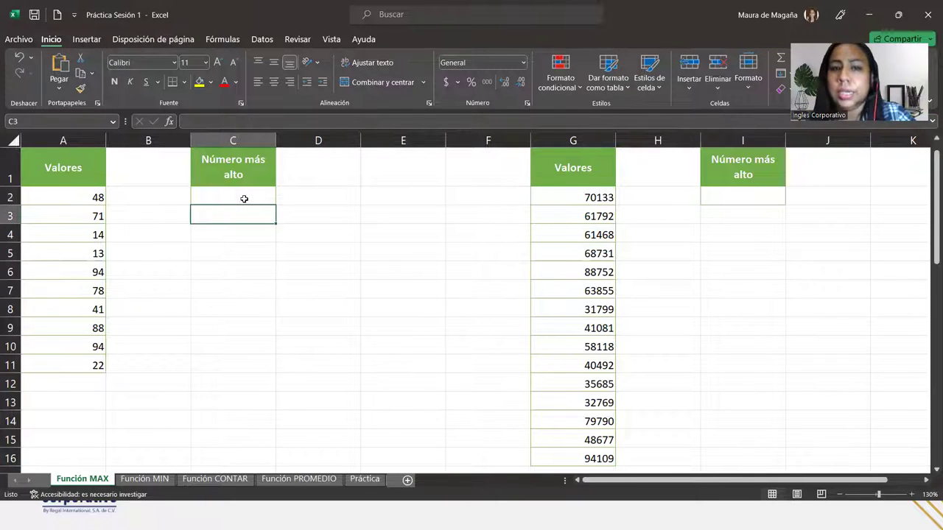
pyautogui.press('Up')
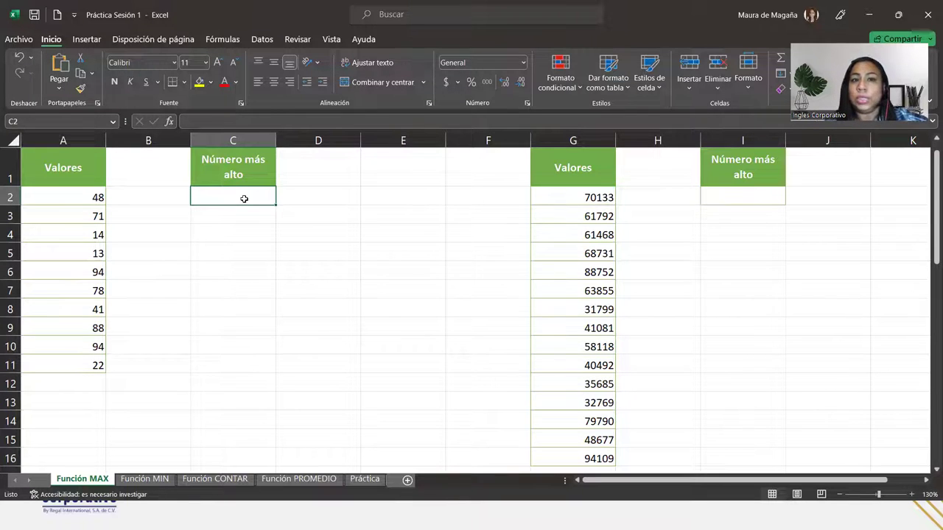
pyautogui.click(236, 39)
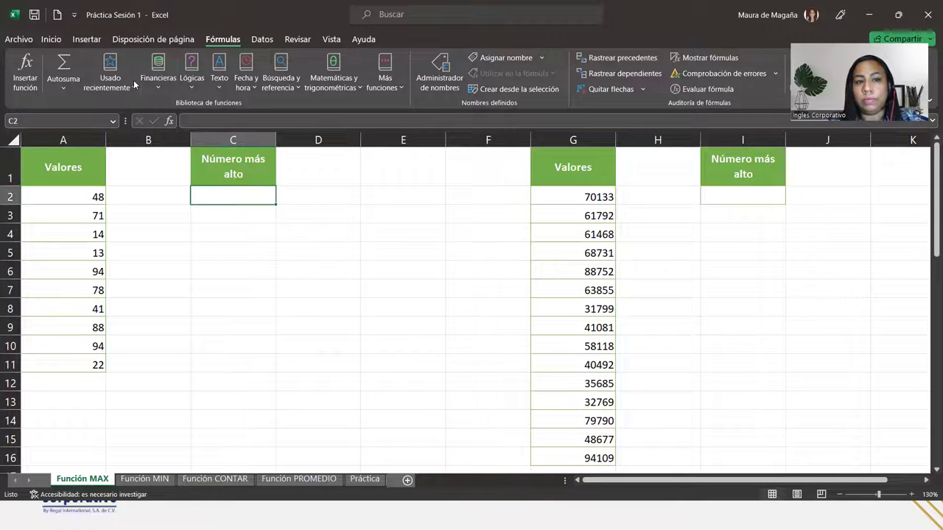
pyautogui.click(67, 89)
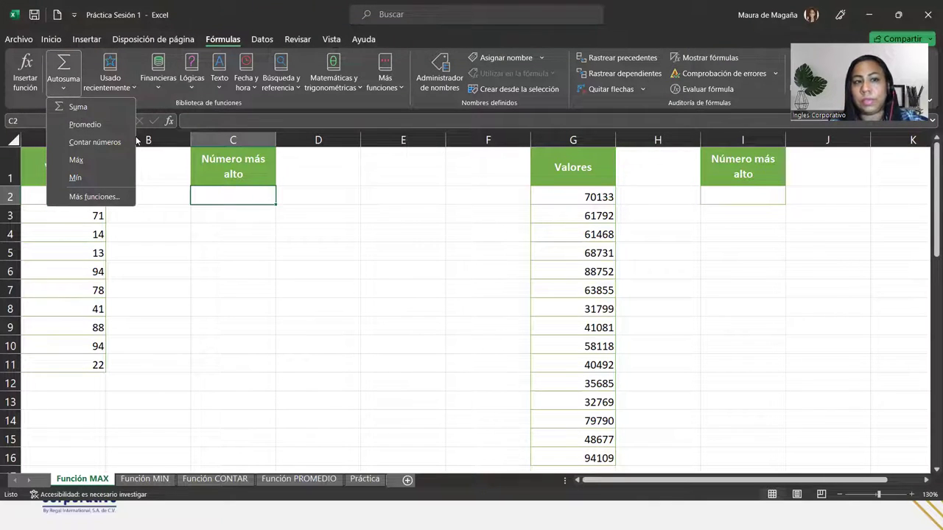
pyautogui.click(22, 76)
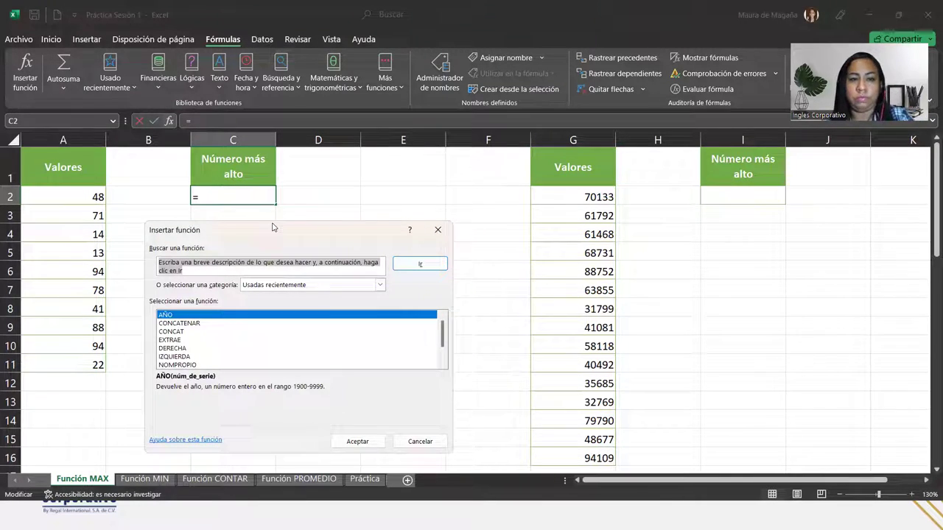
pyautogui.moveTo(273, 227); pyautogui.dragTo(310, 157)
pyautogui.click(481, 159)
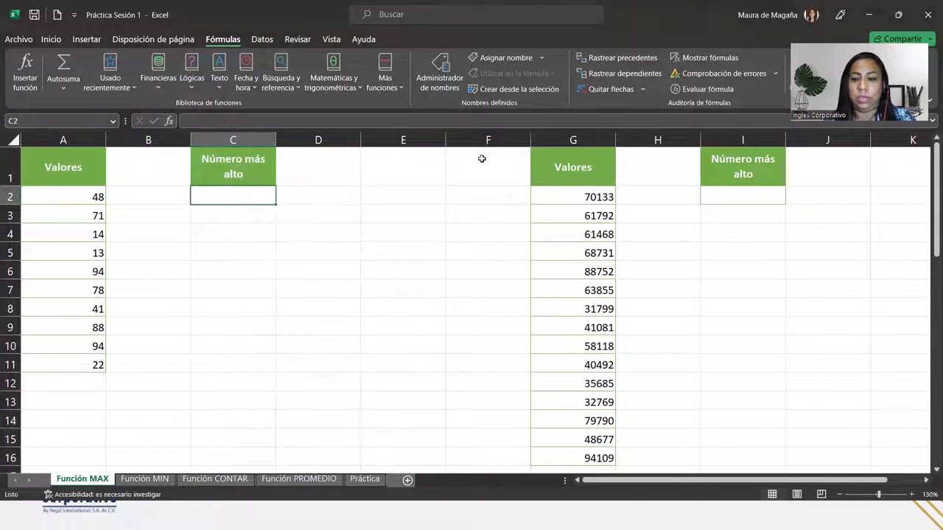
# Start inserting a function in C2, searching for "maximo" and then "max", and look through the recommended functions.
pyautogui.press('super+plus')
pyautogui.press('super+plus')
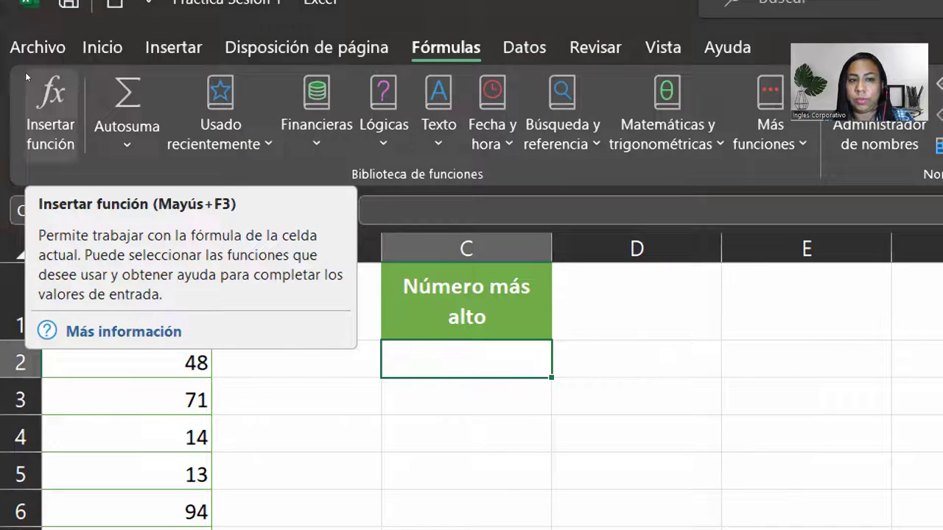
pyautogui.click(26, 73)
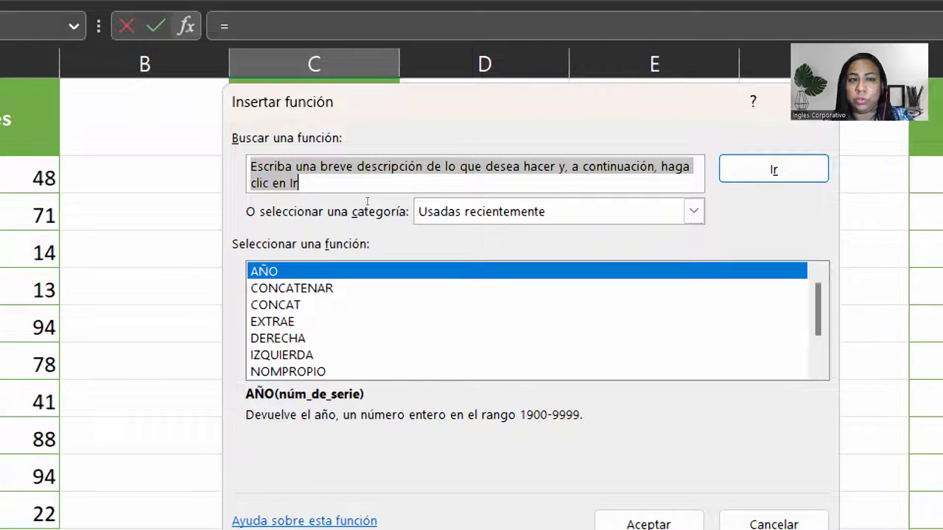
pyautogui.write('maximo')
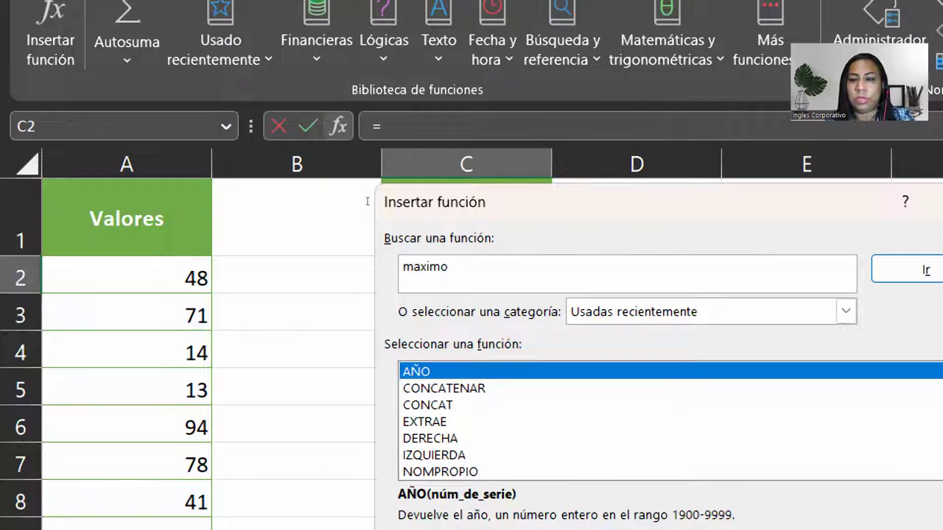
pyautogui.press('Return')
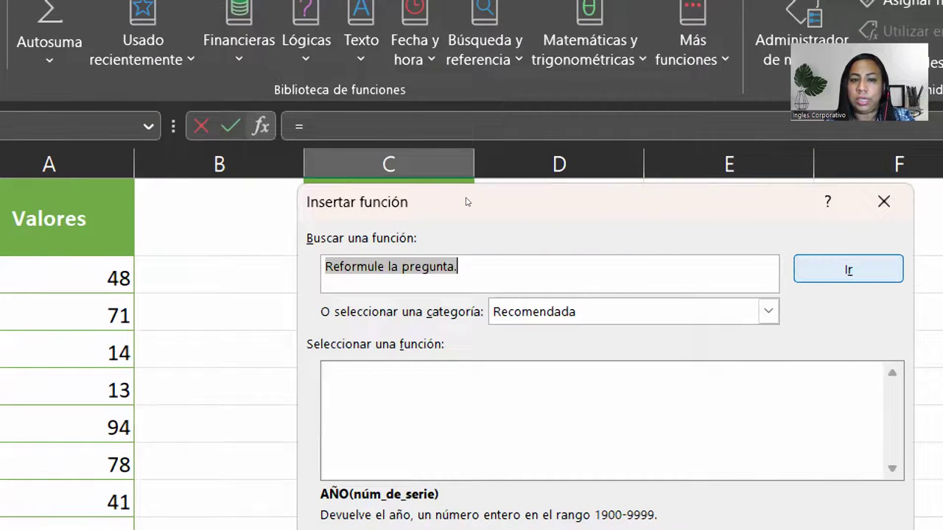
pyautogui.write('max')
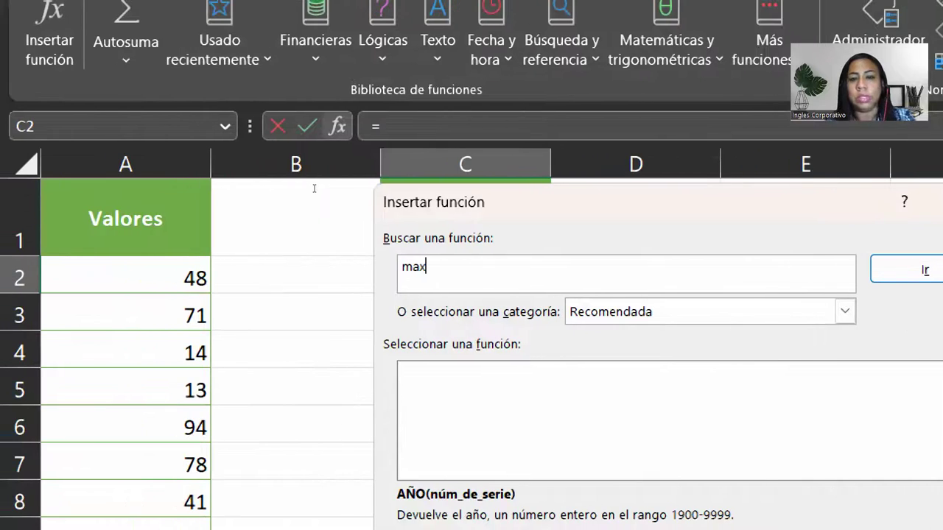
pyautogui.press('Return')
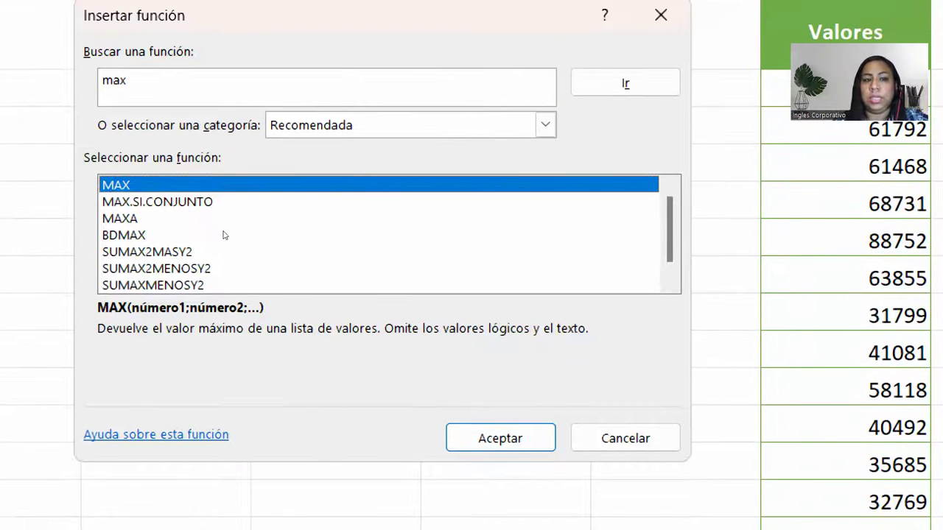
pyautogui.hotkey('alt', 'b')
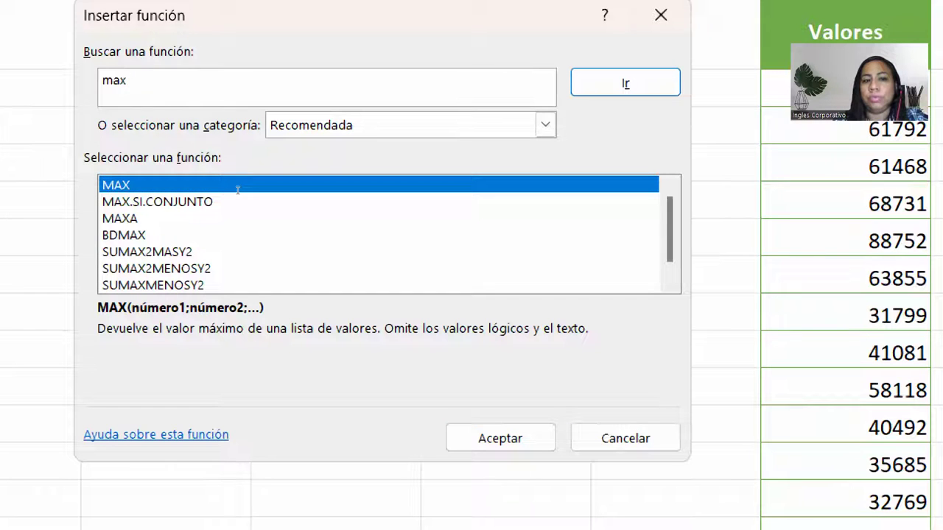
pyautogui.scroll(-1, 482, 289)
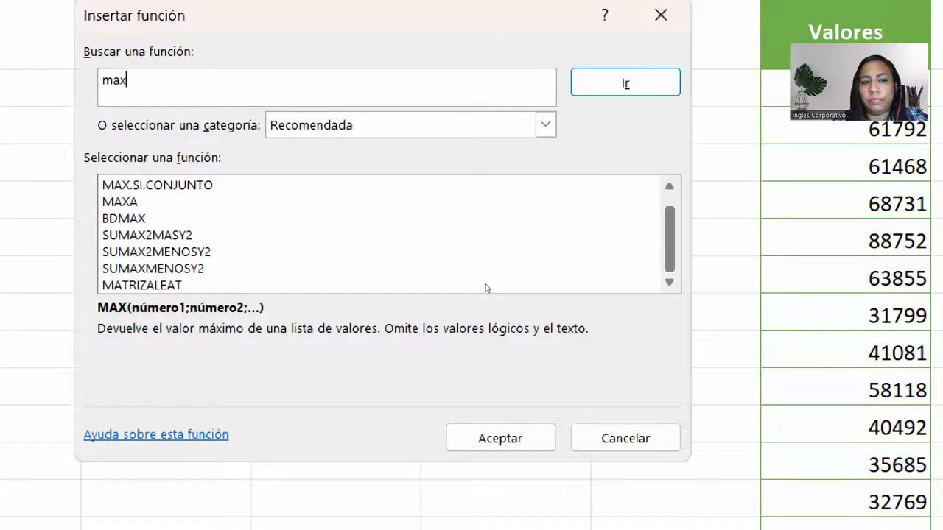
pyautogui.scroll(1, 485, 286)
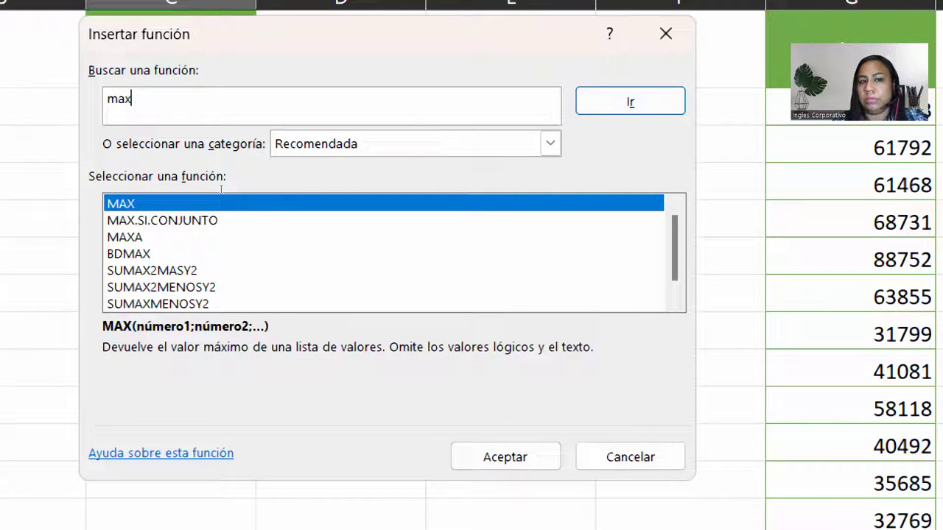
# Set the function category to Todo, and repeat the function search for "max".
pyautogui.press('Tab')
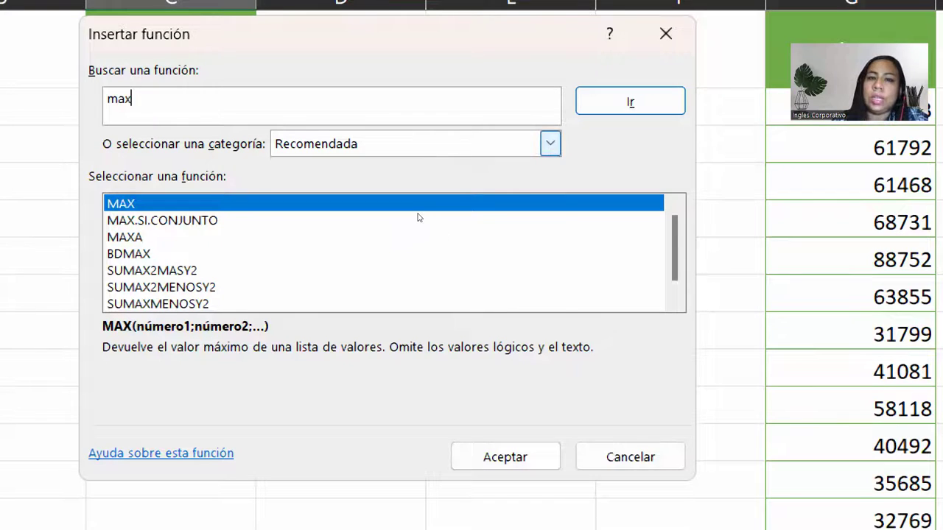
pyautogui.hotkey('alt', 'Down')
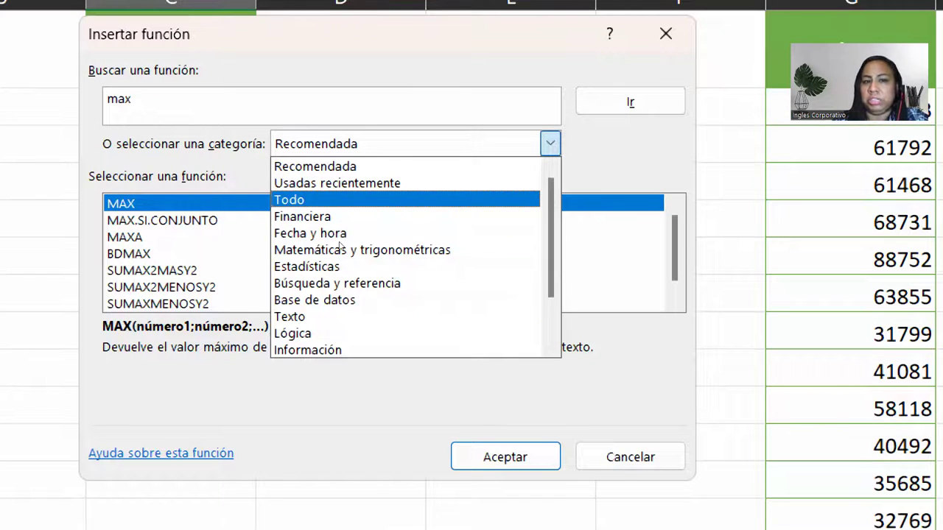
pyautogui.press('Return')
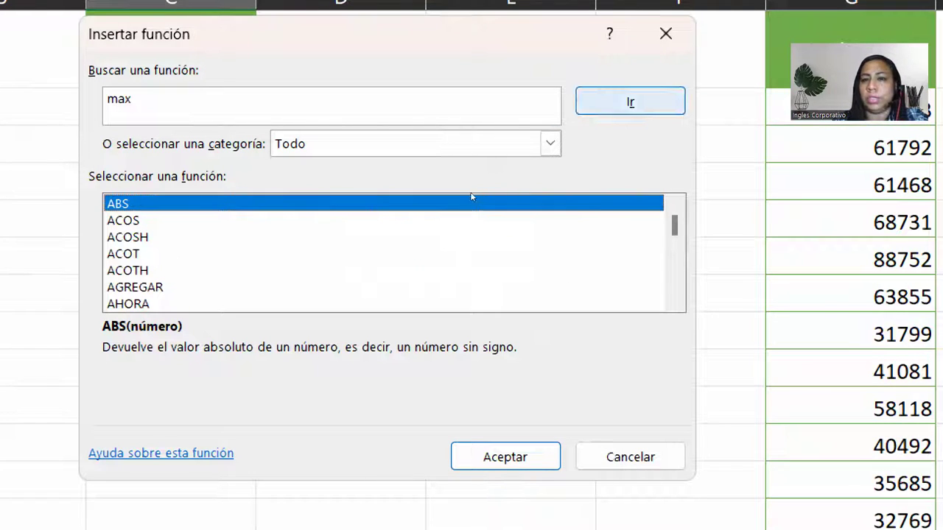
pyautogui.press('Return')
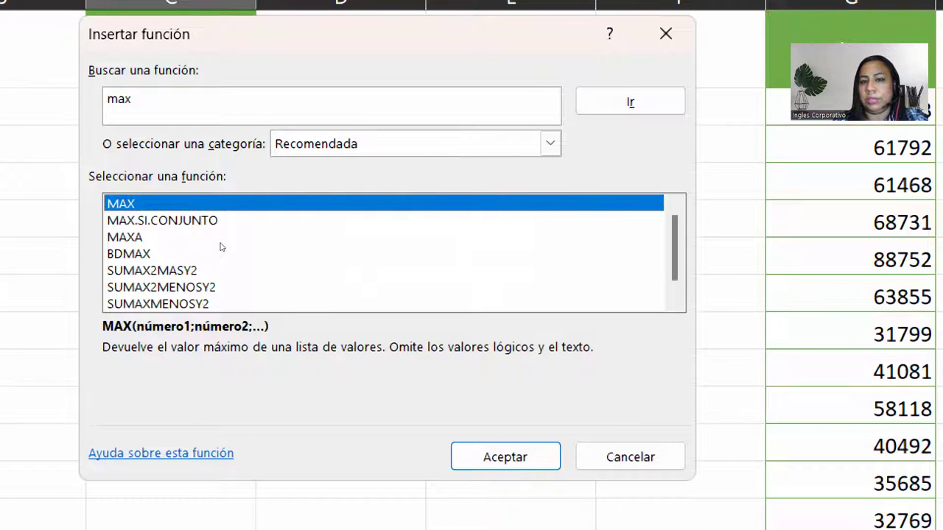
# Restart inserting a function in C2, set the category to Todo, search for "max", and choose the MAX function.
pyautogui.press('Escape')
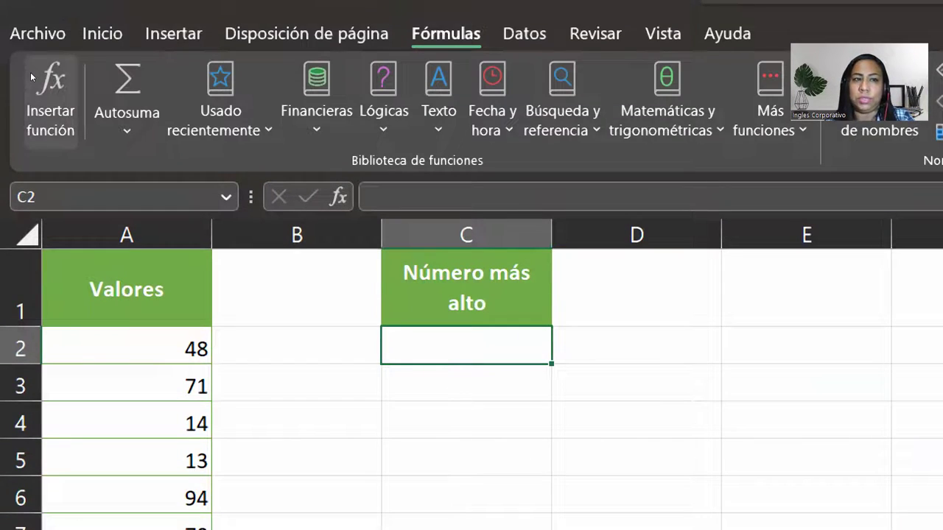
pyautogui.click(30, 73)
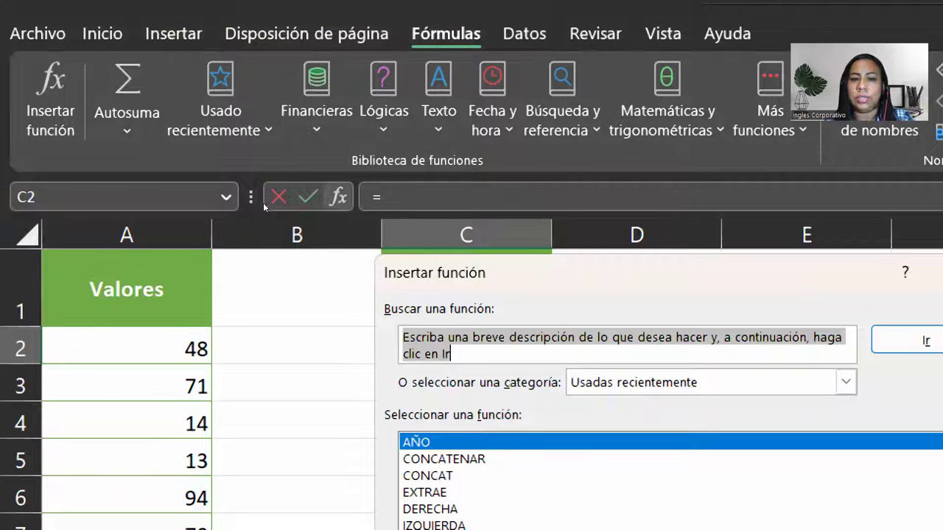
pyautogui.write('max')
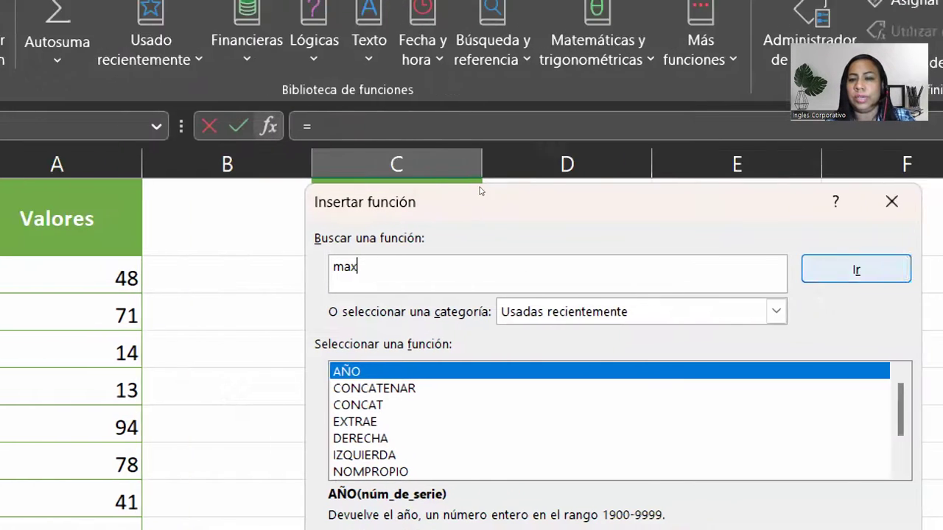
pyautogui.press('Tab')
pyautogui.hotkey('alt', 'Down')
pyautogui.press('Down')
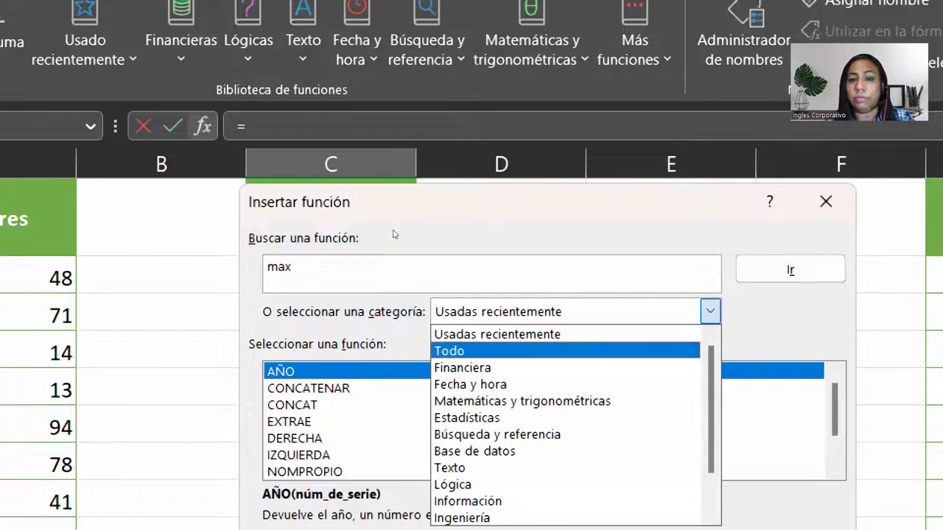
pyautogui.press('Return')
pyautogui.hotkey('shift', 'Tab')
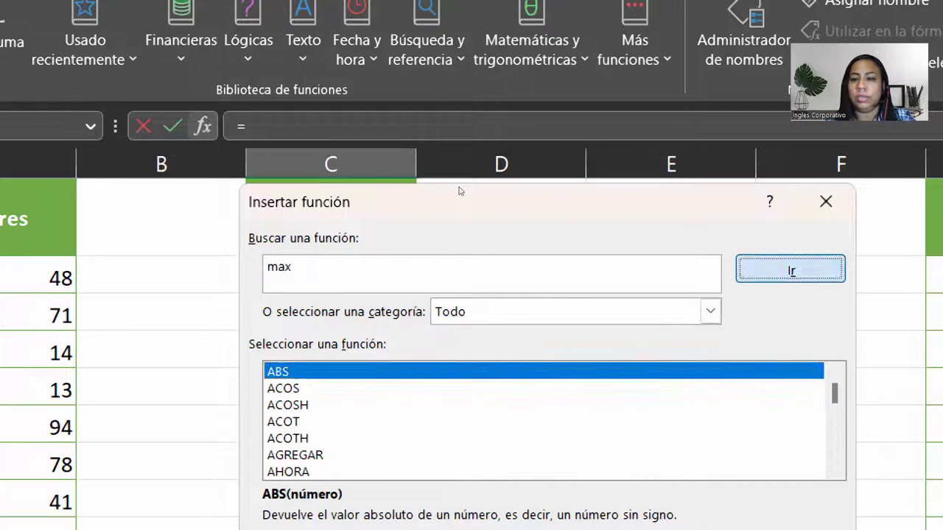
pyautogui.press('Return')
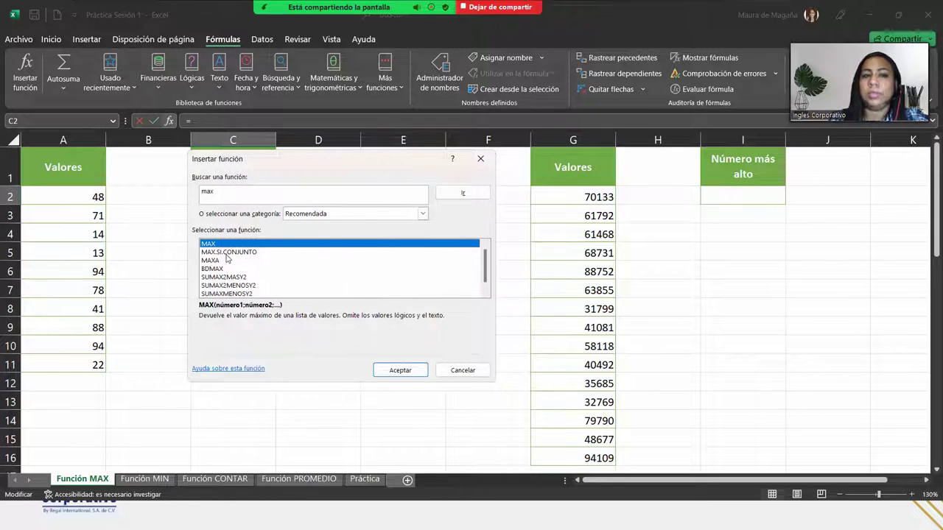
pyautogui.click(400, 370)
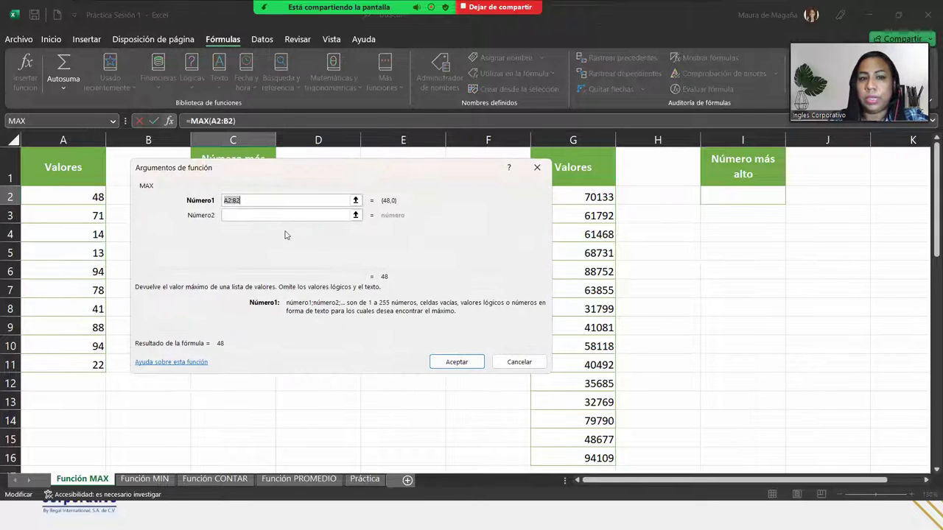
# Replace the suggested range in the MAX arguments with -2 as Número1, -1 as Número2 and 0 as Número3.
pyautogui.moveTo(280, 169); pyautogui.dragTo(440, 185)
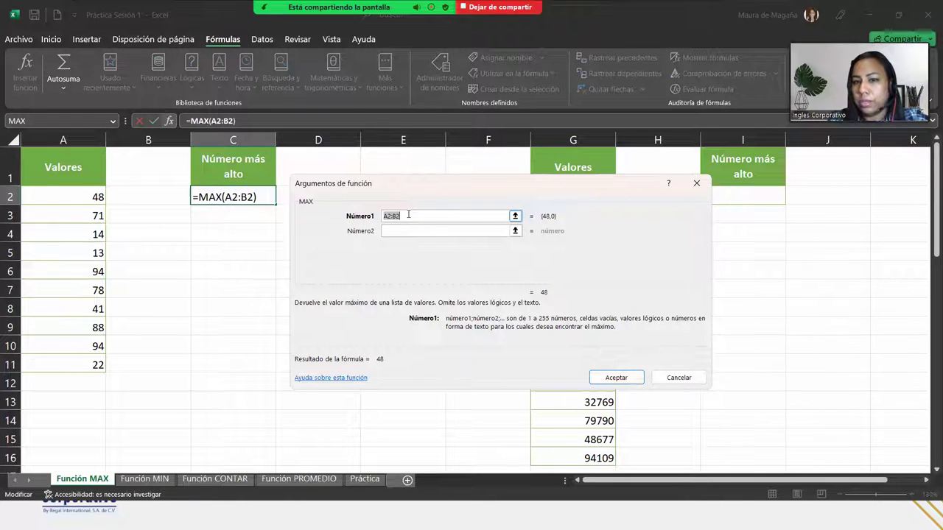
pyautogui.press('BackSpace')
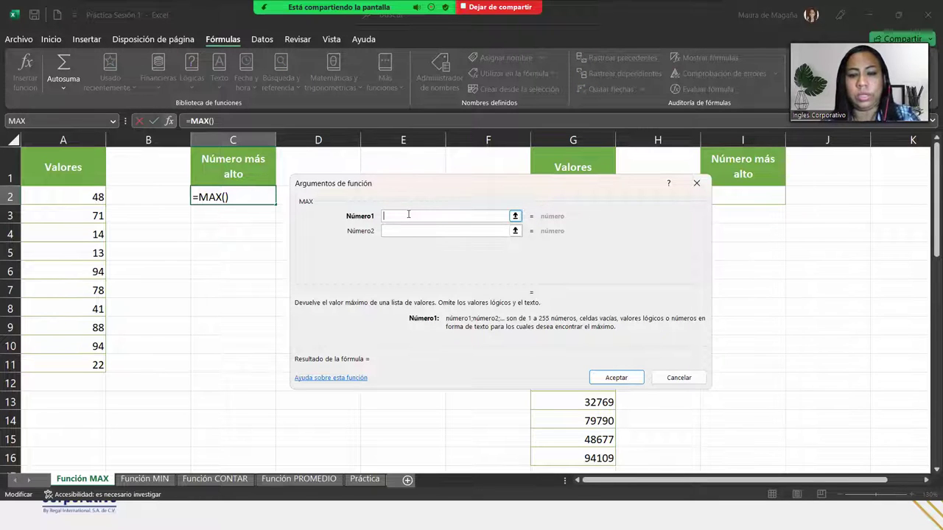
pyautogui.write('0')
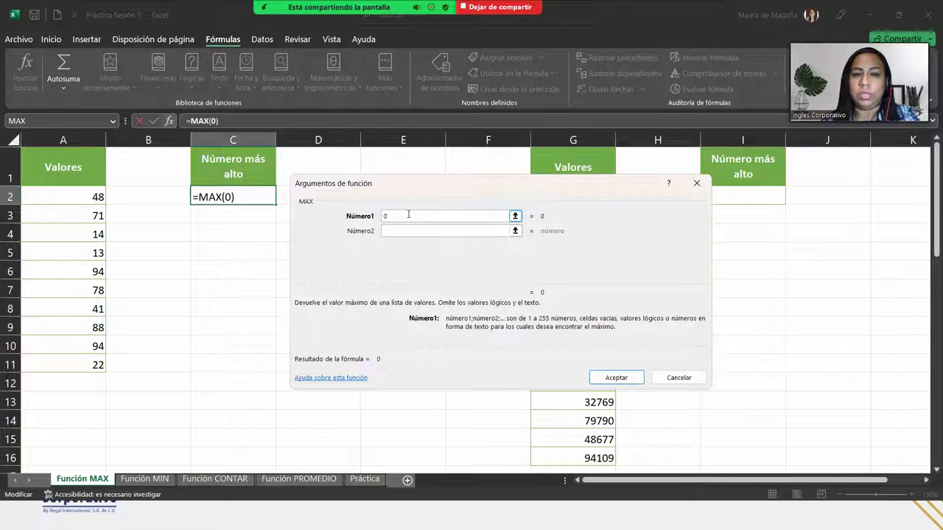
pyautogui.press('BackSpace')
pyautogui.write('-')
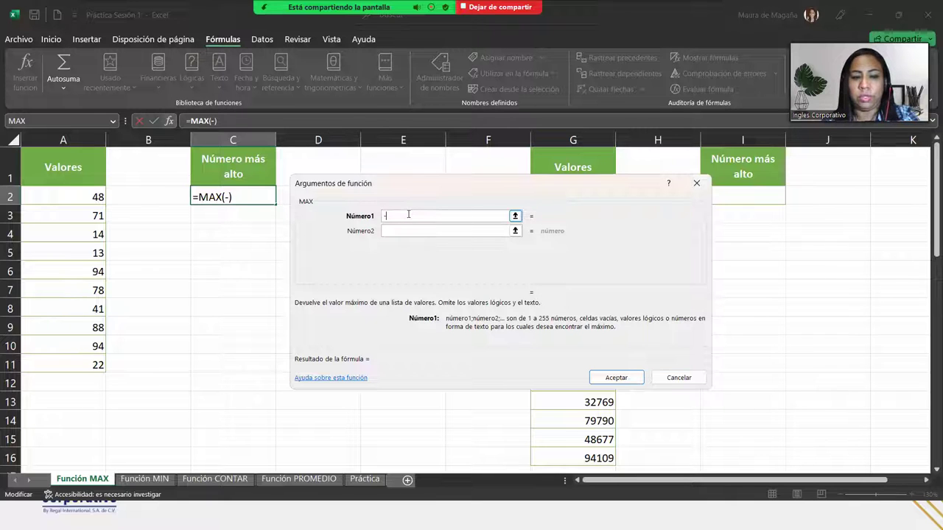
pyautogui.write('2')
pyautogui.click(409, 230)
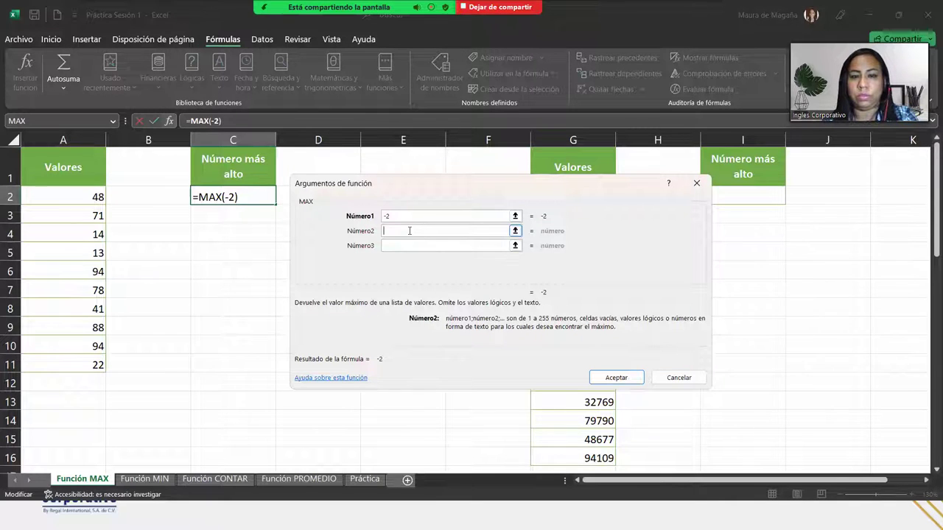
pyautogui.write('-1')
pyautogui.click(405, 245)
pyautogui.write('0')
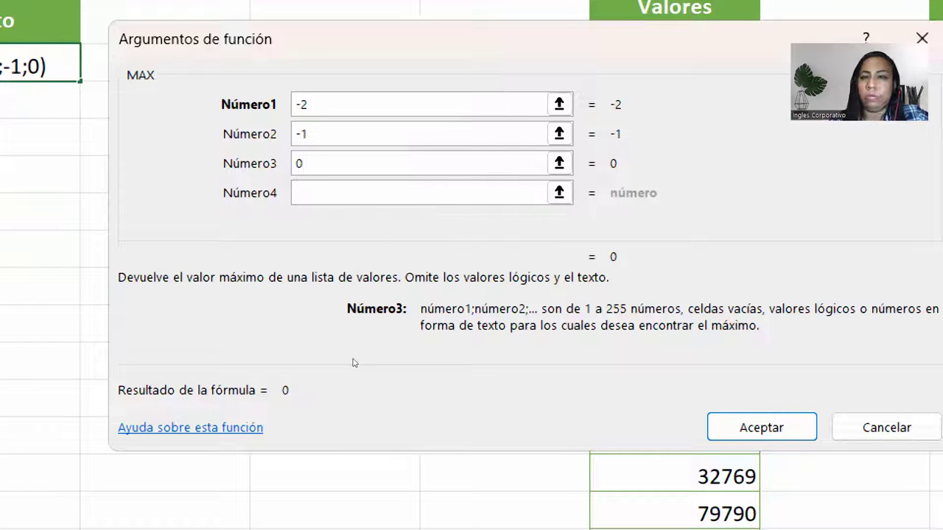
# Add -25 as Número4 and 5 as Número5, and insert the finished MAX formula in C2.
pyautogui.press('Tab')
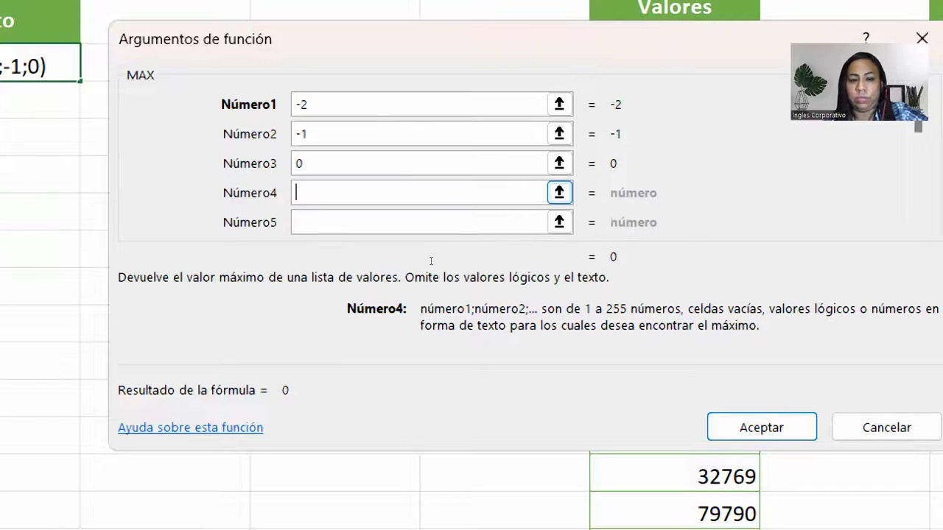
pyautogui.write('-25')
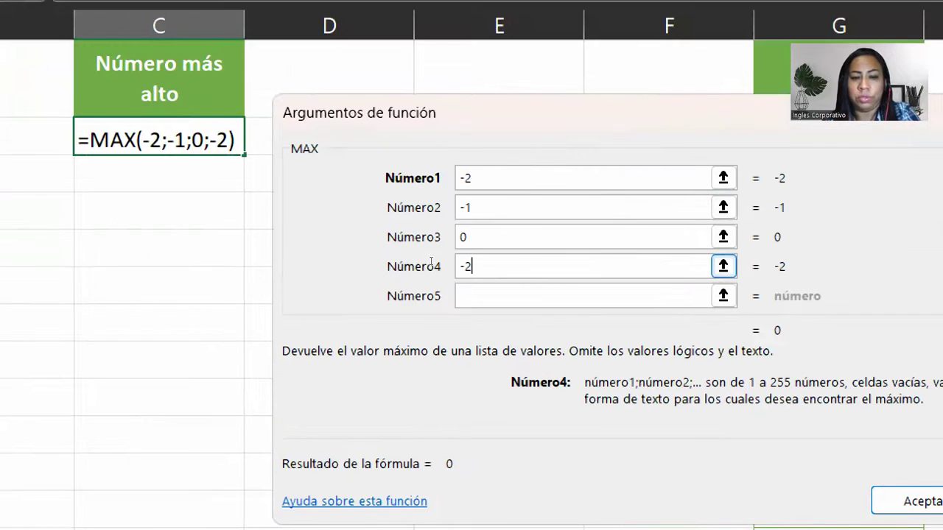
pyautogui.press('Tab')
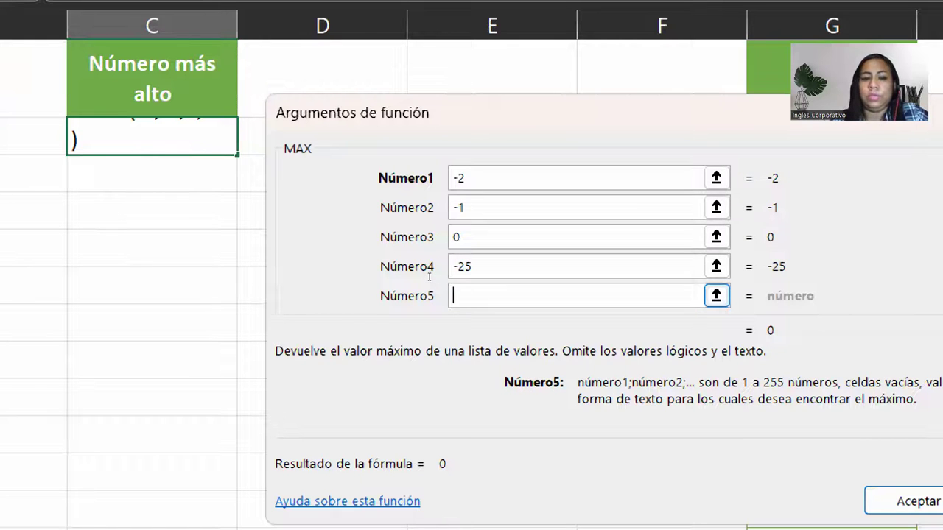
pyautogui.write('5')
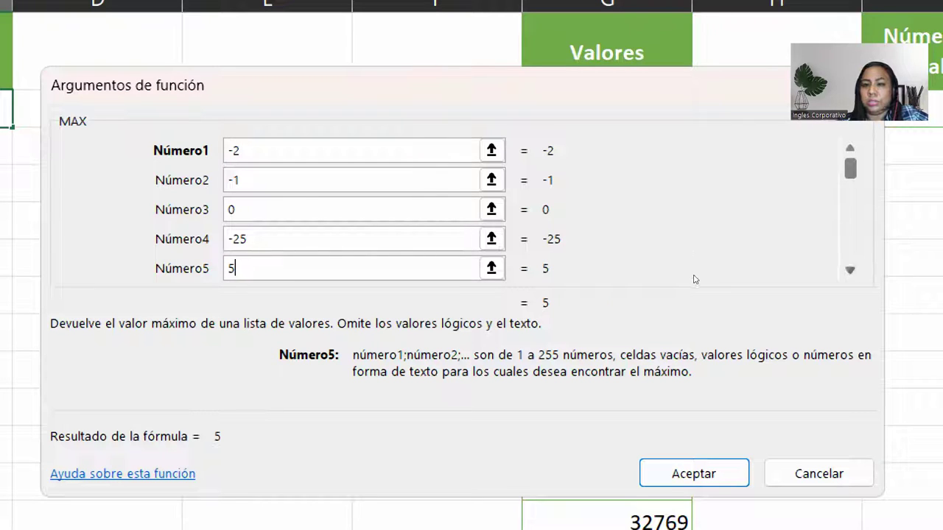
pyautogui.press('Tab')
pyautogui.press('Tab')
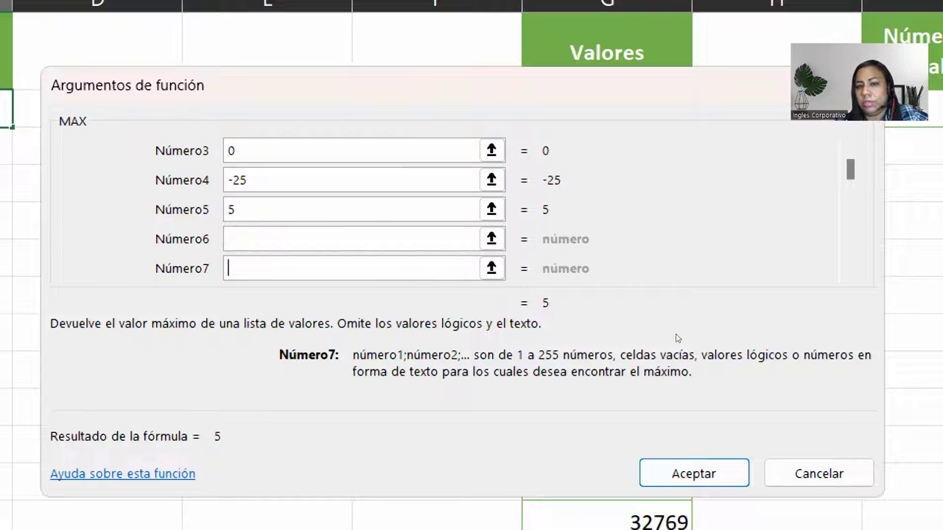
pyautogui.press('Return')
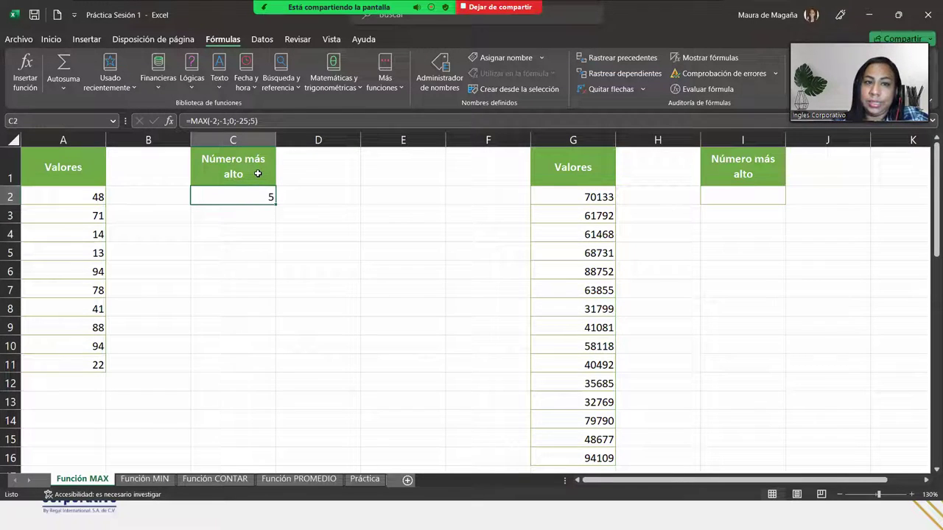
# Open the MAX formula in C2 for editing and examine its arguments one by one up to the fifth.
pyautogui.doubleClick(243, 195)
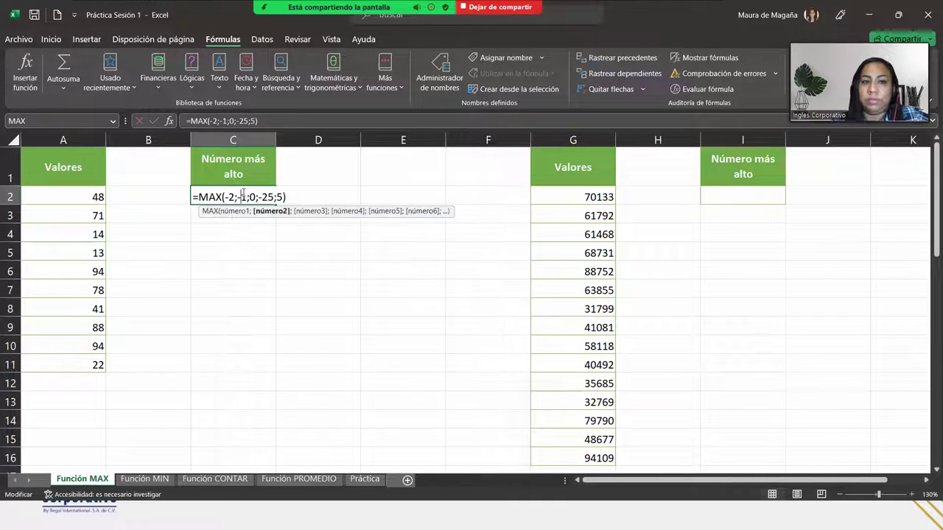
pyautogui.click(293, 198)
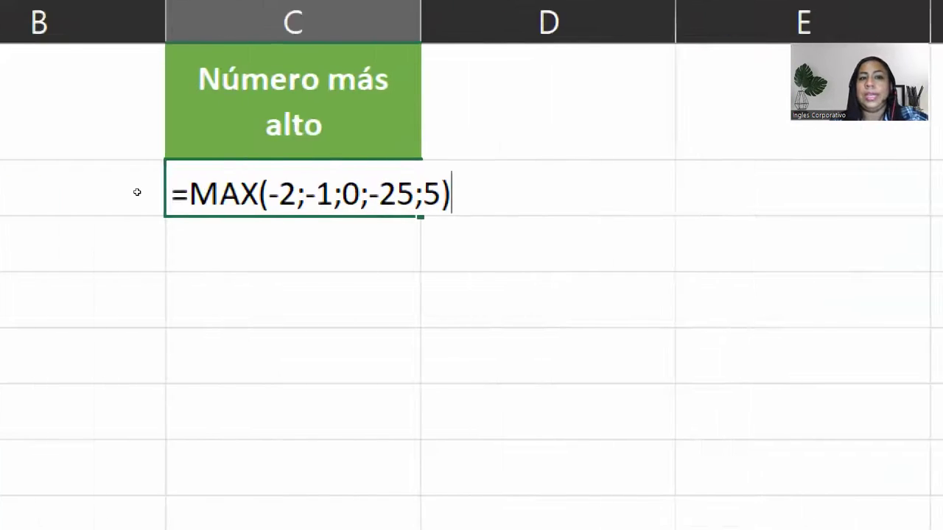
pyautogui.press('Home')
pyautogui.press('Right')
pyautogui.press('Right')
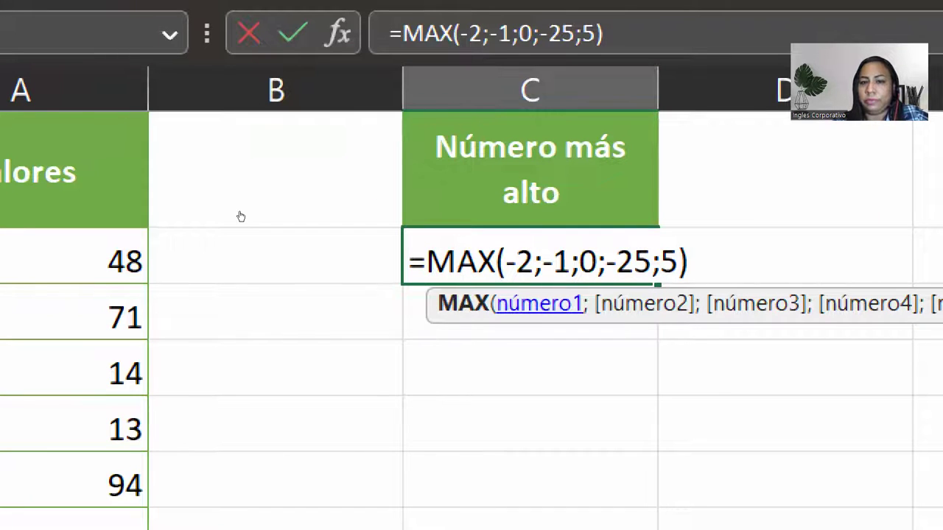
pyautogui.press('Right')
pyautogui.press('Right')
pyautogui.press('Right')
pyautogui.hotkey('shift', 'Right')
pyautogui.hotkey('shift', 'Right')
pyautogui.press('Right')
pyautogui.press('Right')
pyautogui.hotkey('shift', 'Right')
pyautogui.hotkey('shift', 'Right')
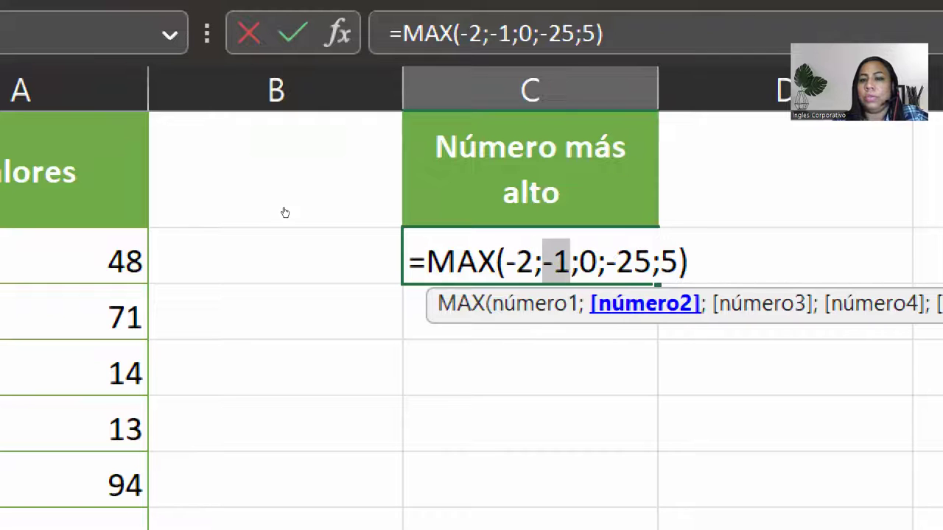
pyautogui.press('Right')
pyautogui.press('Right')
pyautogui.hotkey('shift', 'Right')
pyautogui.press('Right')
pyautogui.press('Right')
pyautogui.hotkey('shift', 'Right')
pyautogui.hotkey('shift', 'Right')
pyautogui.hotkey('shift', 'Right')
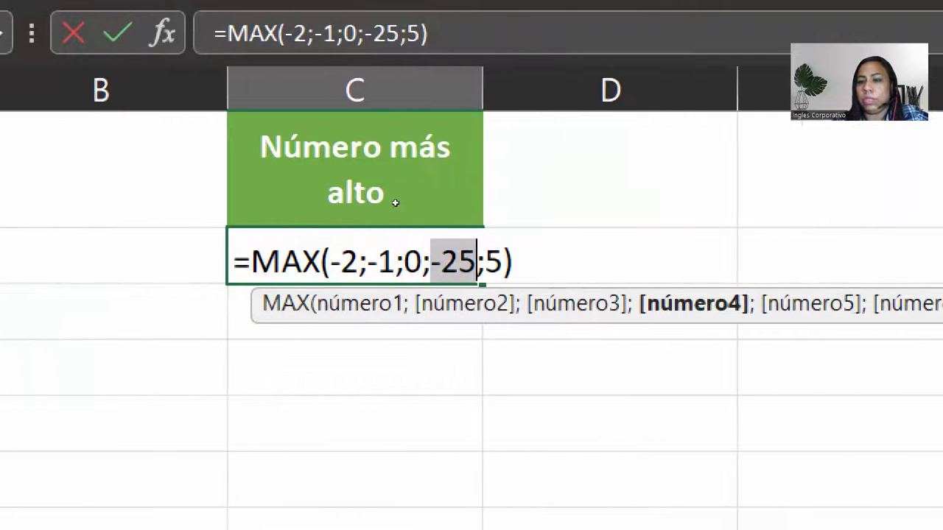
pyautogui.press('Right')
pyautogui.press('Right')
pyautogui.hotkey('shift', 'Right')
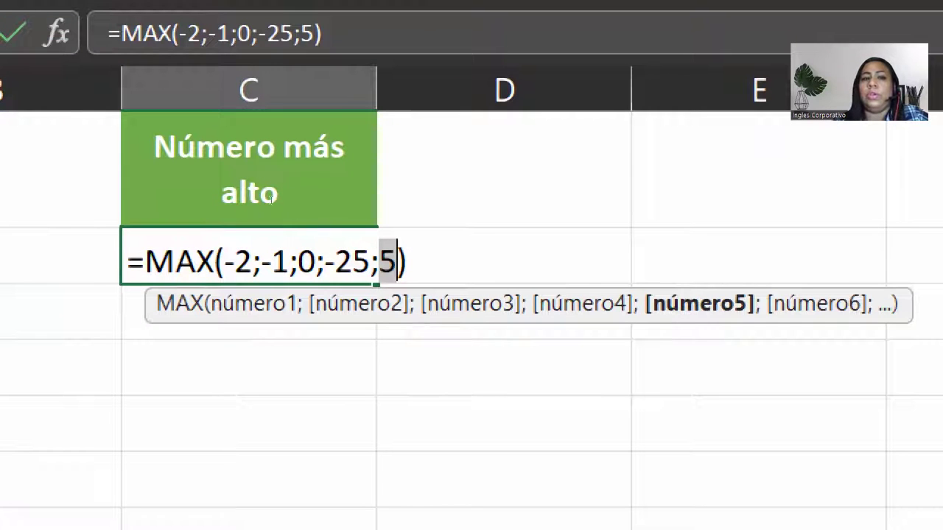
# Examine the semicolon separating the first two arguments of C2's MAX formula, and finish editing without changes.
pyautogui.press('Left')
pyautogui.press('Left')
pyautogui.press('Left')
pyautogui.press('Left')
pyautogui.press('Left')
pyautogui.press('Left')
pyautogui.press('Left')
pyautogui.press('Left')
pyautogui.press('Left')
pyautogui.press('Left')
pyautogui.press('Left')
pyautogui.hotkey('shift', 'Right')
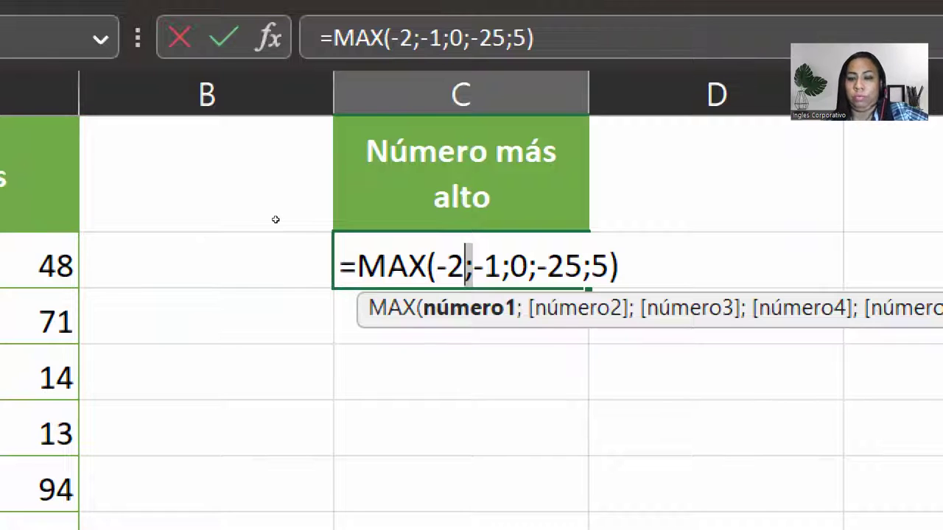
pyautogui.press('Return')
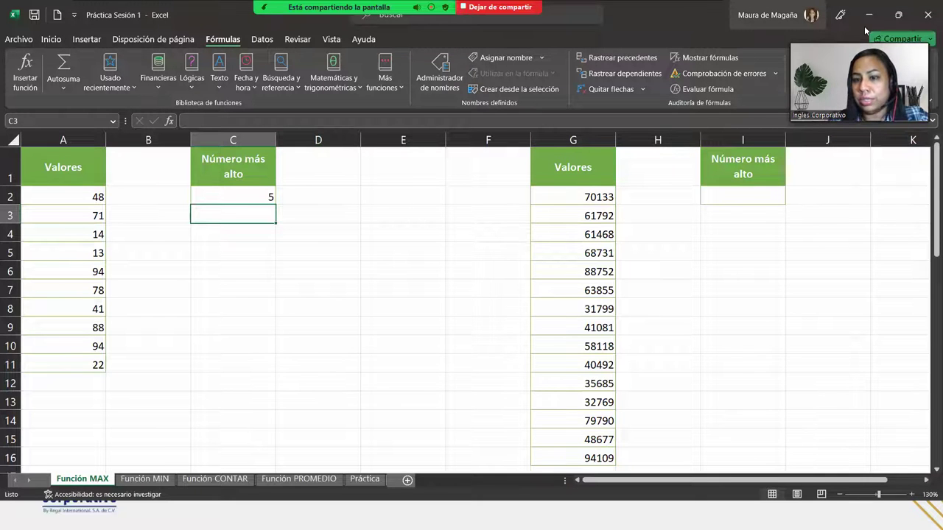
# Show the meeting participants' videos, and enter =MAX(A2:A11) in C3 for the Valores list in column A, leaving C3 selected.
pyautogui.hotkey('alt', 'F2')
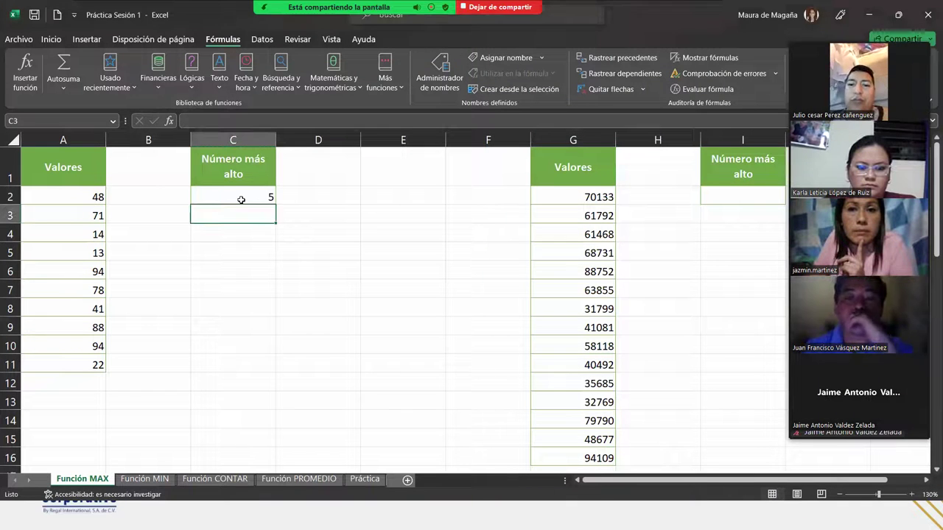
pyautogui.click(240, 197)
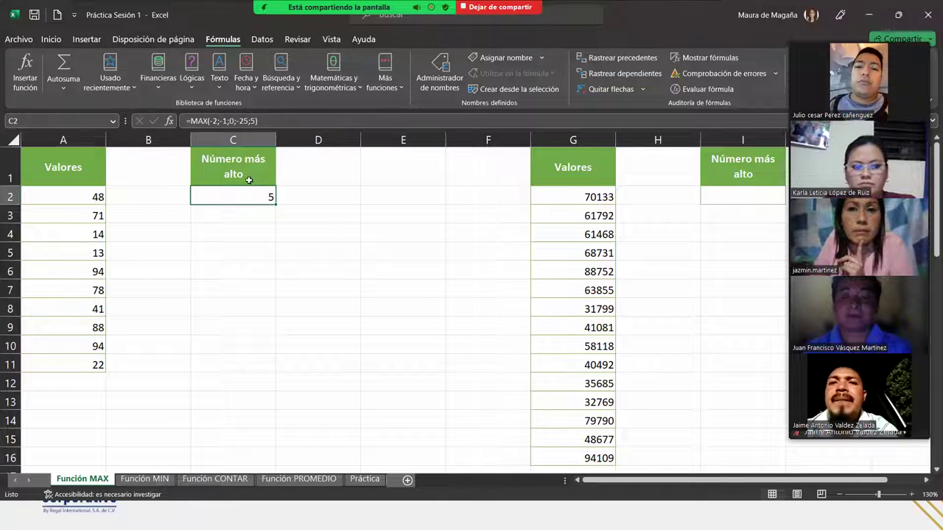
pyautogui.click(246, 216)
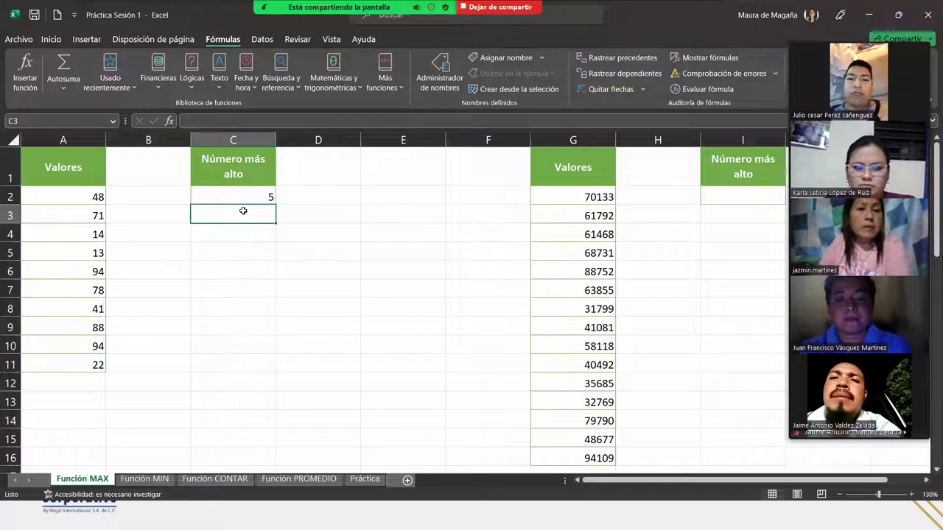
pyautogui.write('=max')
pyautogui.press('Tab')
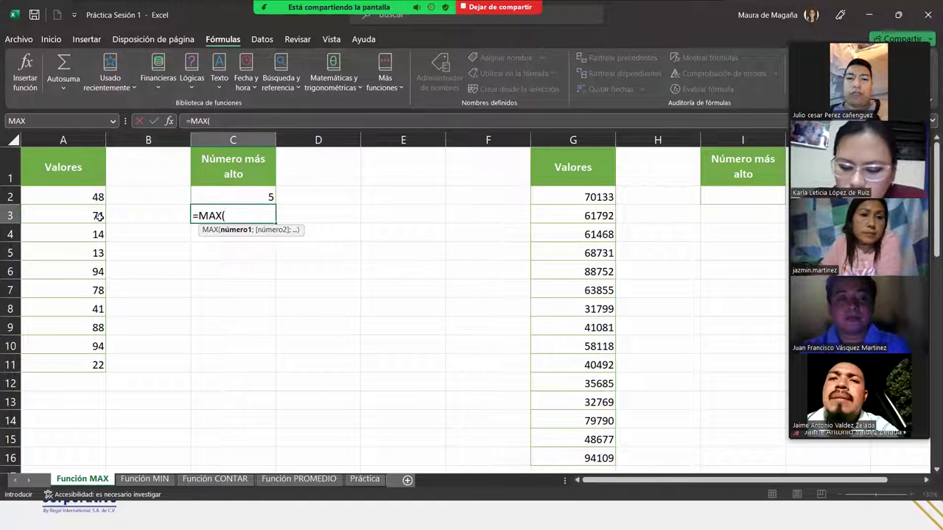
pyautogui.moveTo(88, 195); pyautogui.dragTo(86, 361)
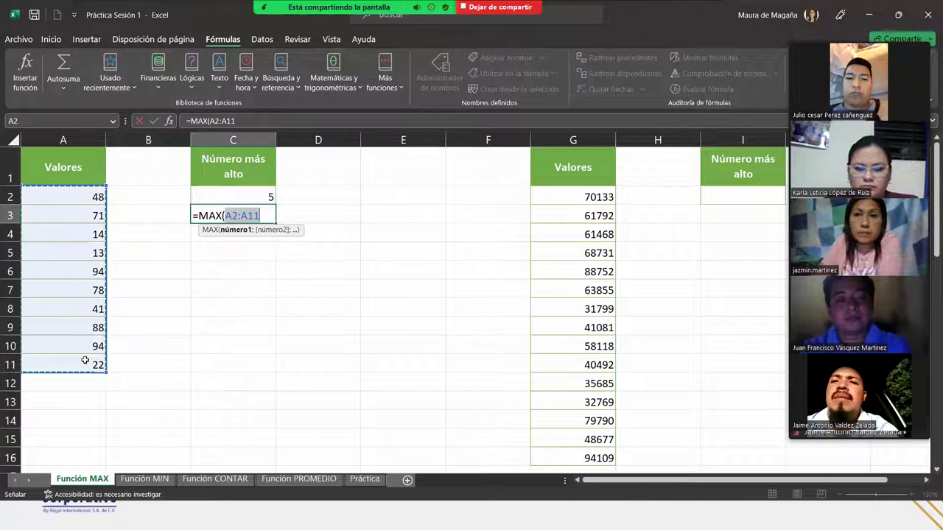
pyautogui.write(')')
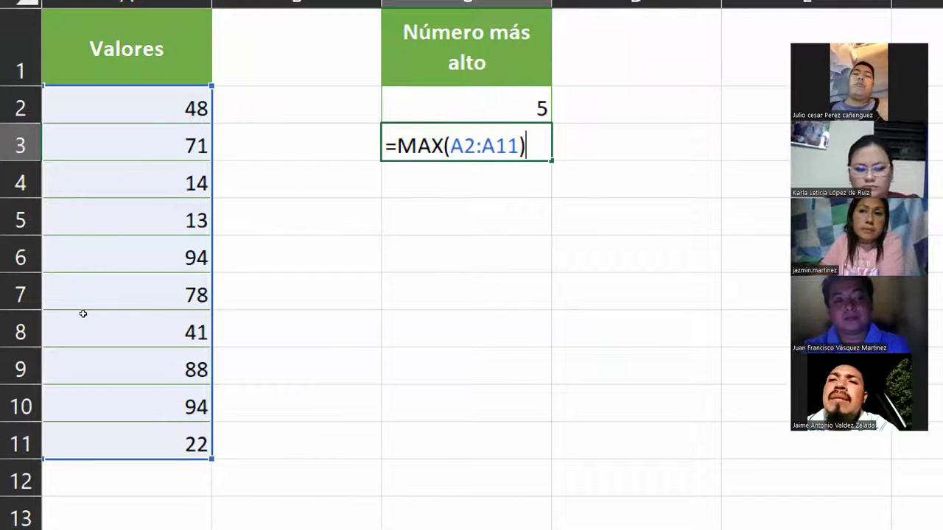
pyautogui.press('Return')
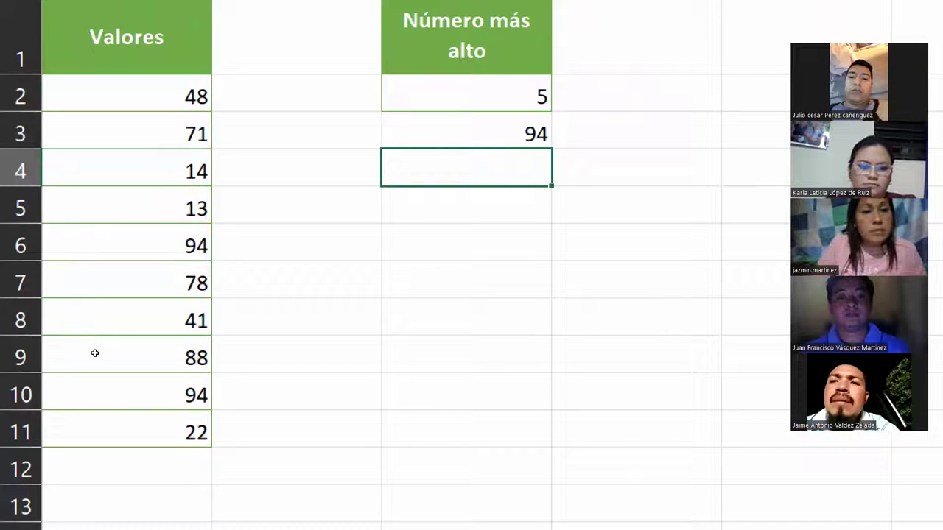
pyautogui.press('Up')
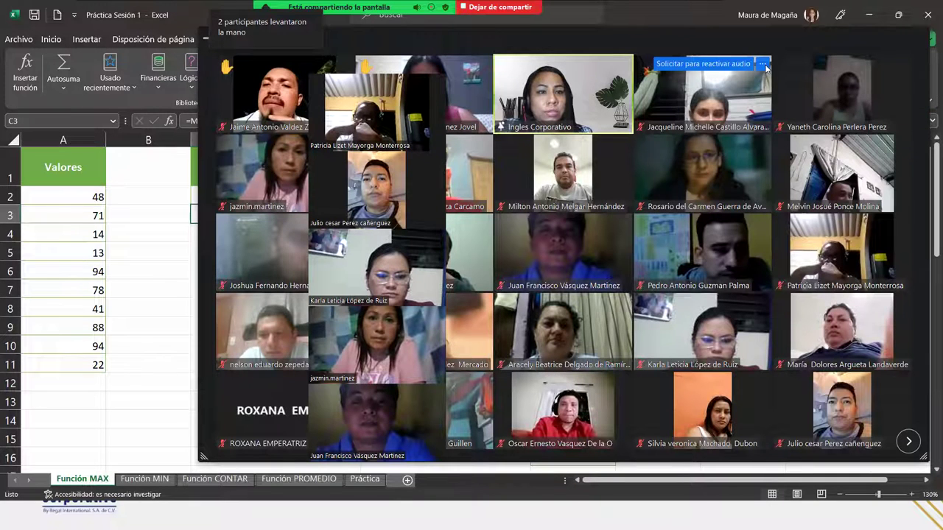
# Show only the active speaker's video in the meeting, and review the MAX formulas in C2 and C3.
pyautogui.click(843, 57)
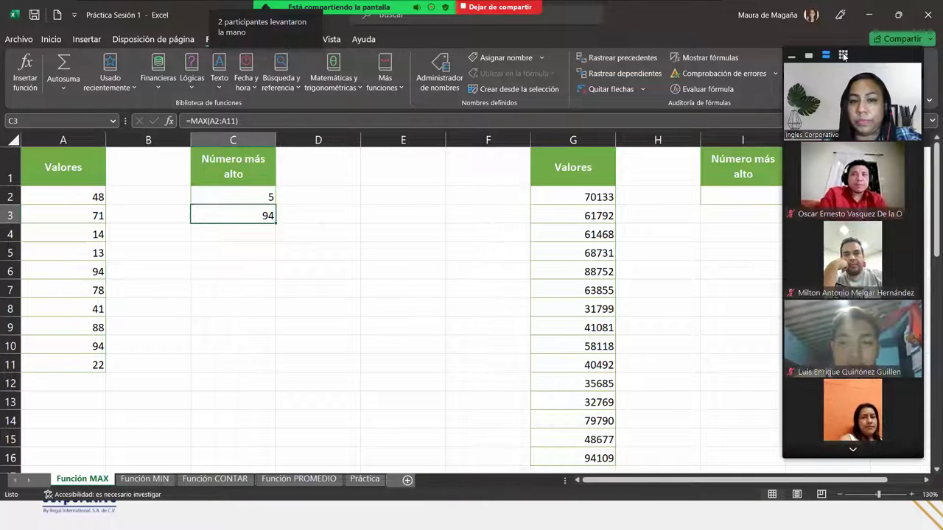
pyautogui.click(808, 56)
pyautogui.click(216, 246)
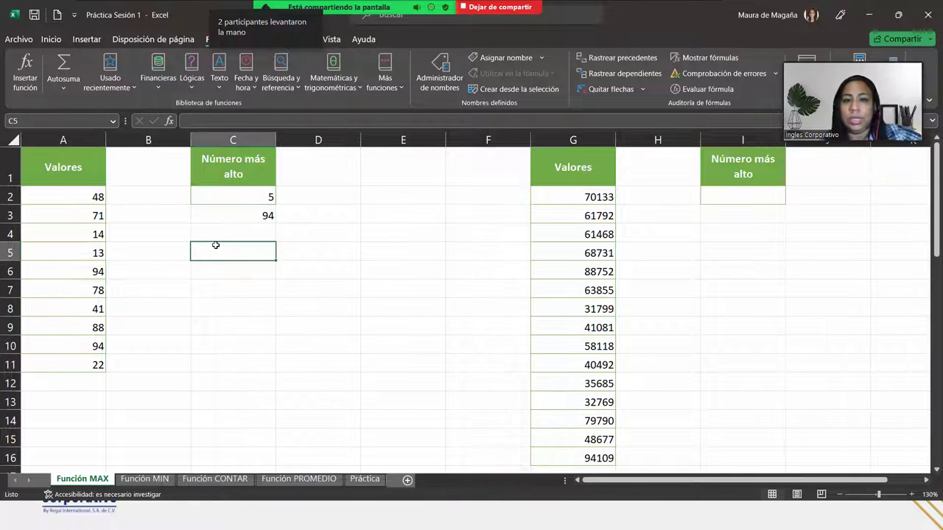
pyautogui.click(221, 190)
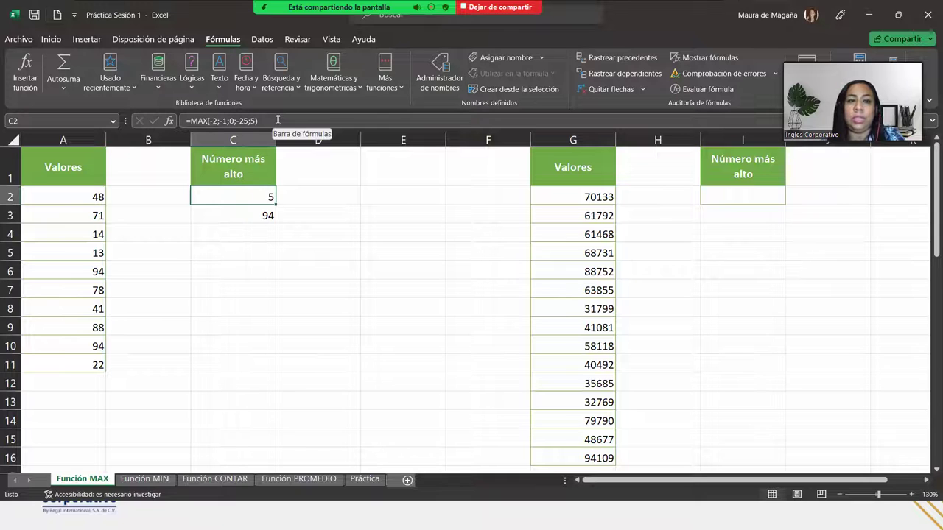
pyautogui.click(250, 216)
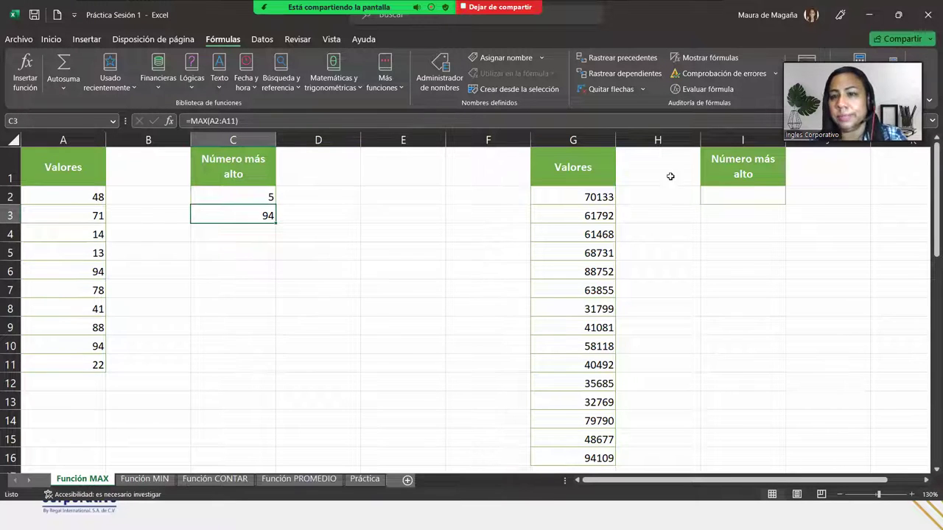
# Enter =MAX(G:G) in I2 to evaluate the entire column G, leaving I2 selected.
pyautogui.click(722, 191)
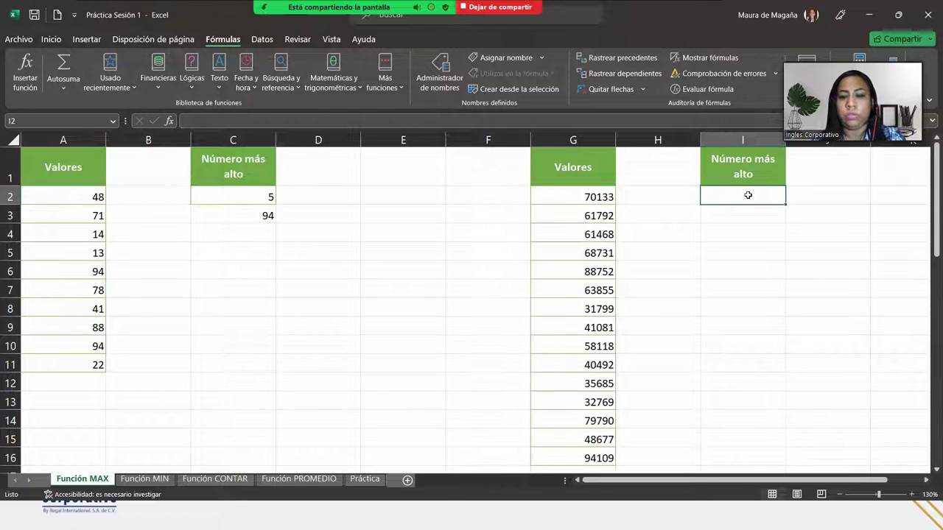
pyautogui.write('=max')
pyautogui.press('Tab')
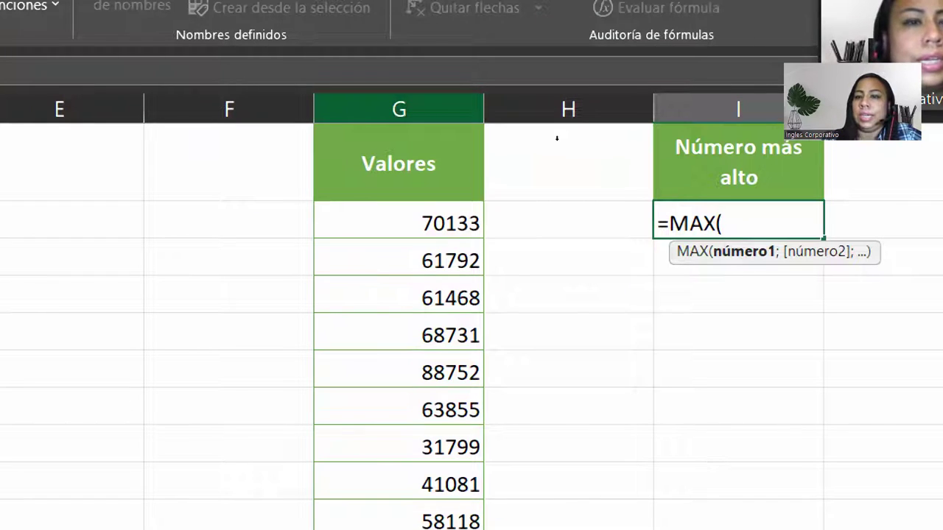
pyautogui.click(399, 109)
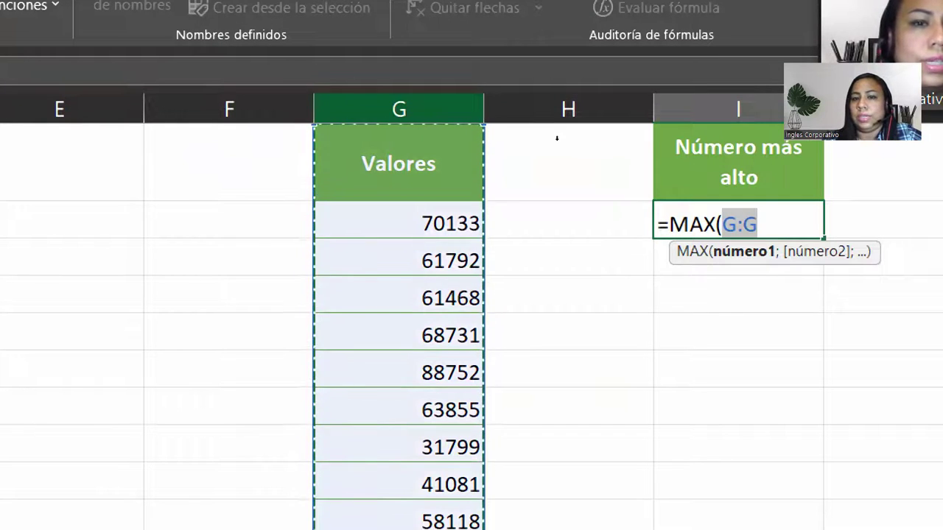
pyautogui.press('F2')
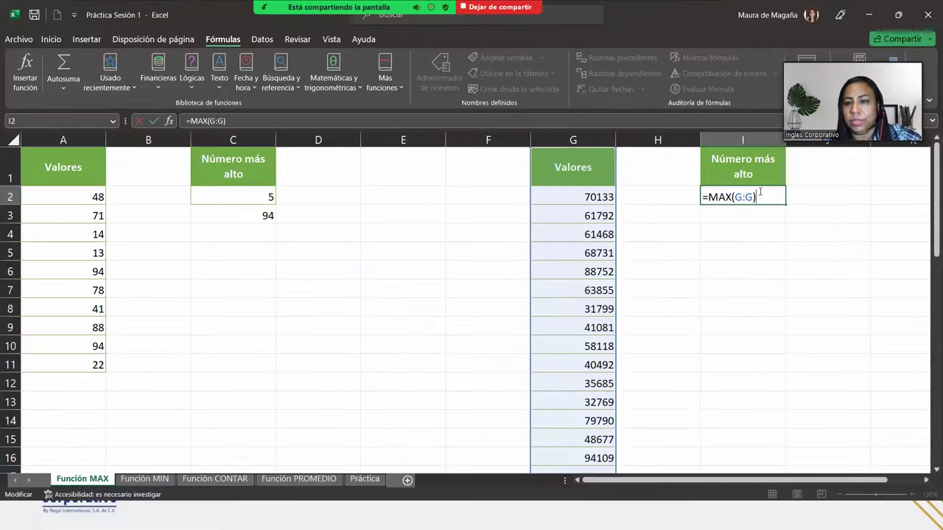
pyautogui.press('Return')
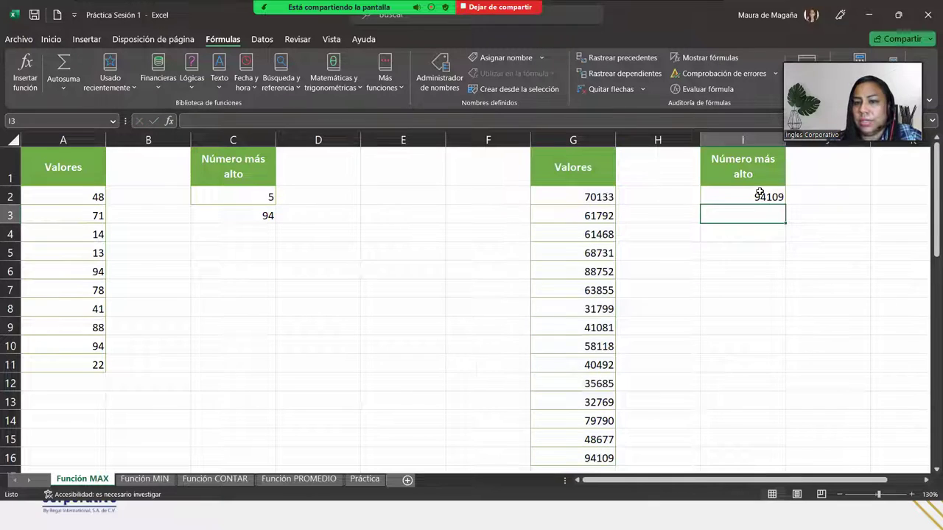
pyautogui.click(759, 193)
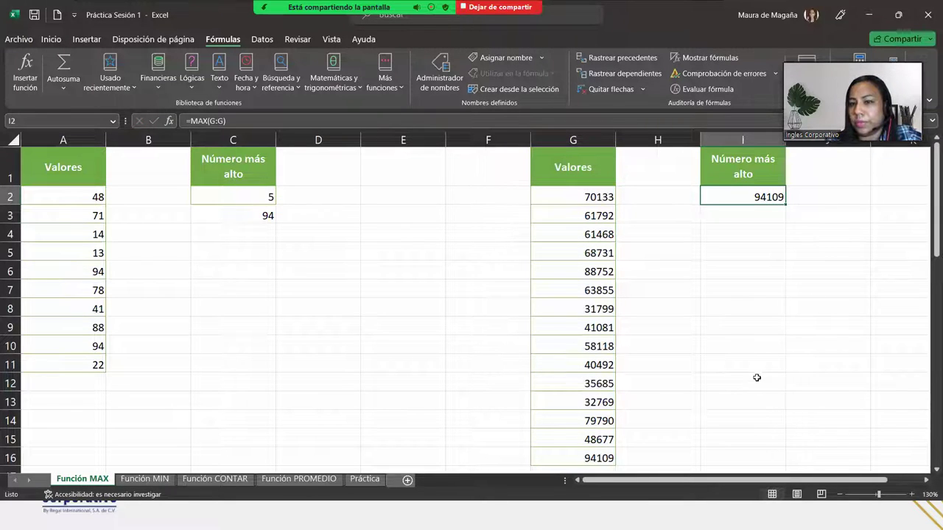
# Add 104525 in G17 below the Valores list and check the MAX result in I2.
pyautogui.moveTo(927, 192); pyautogui.dragTo(927, 231)
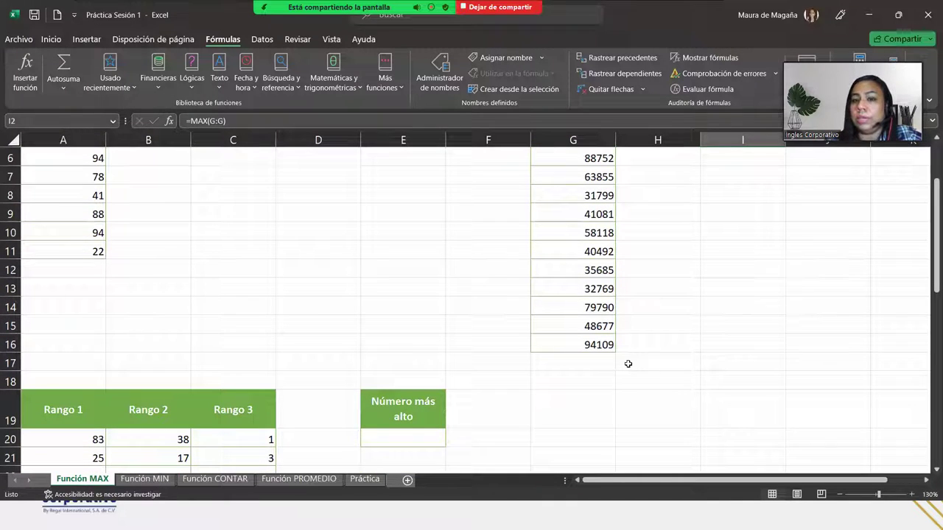
pyautogui.click(607, 364)
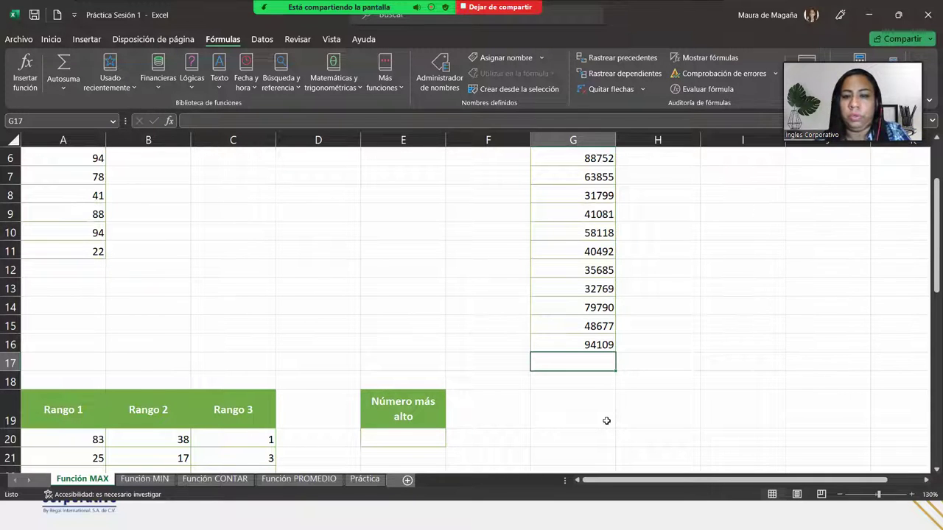
pyautogui.write('10')
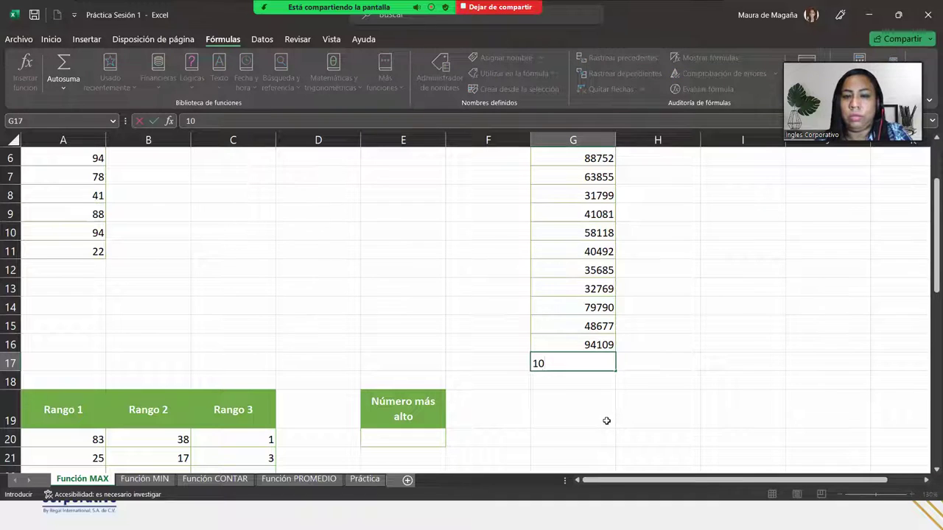
pyautogui.write('4525')
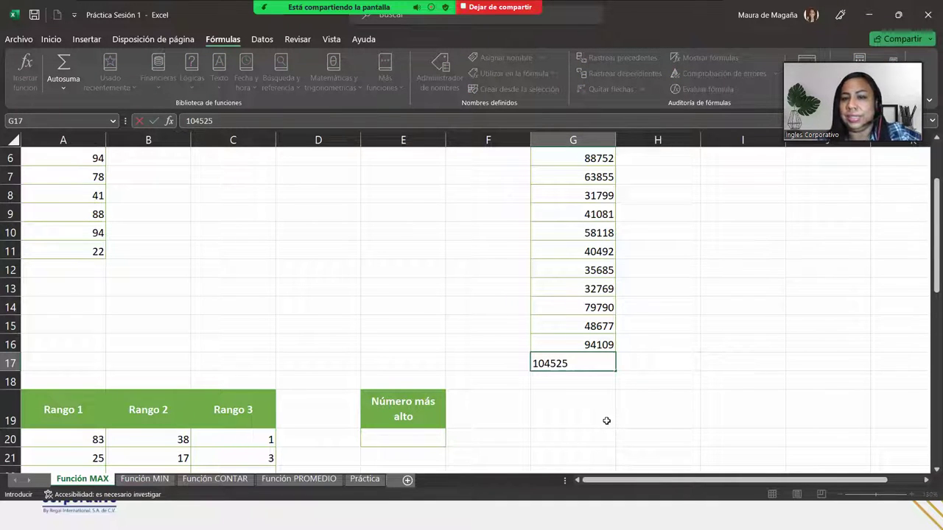
pyautogui.press('Return')
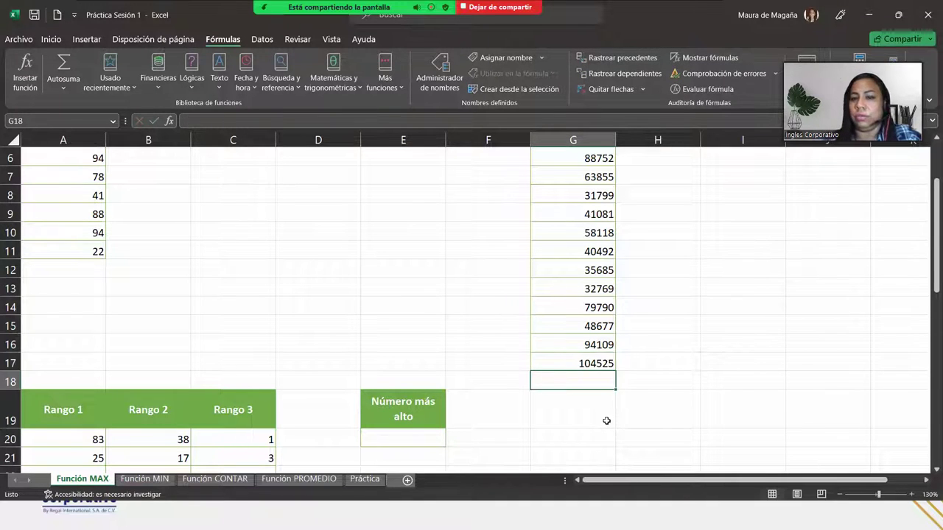
pyautogui.scroll(2, 906, 279)
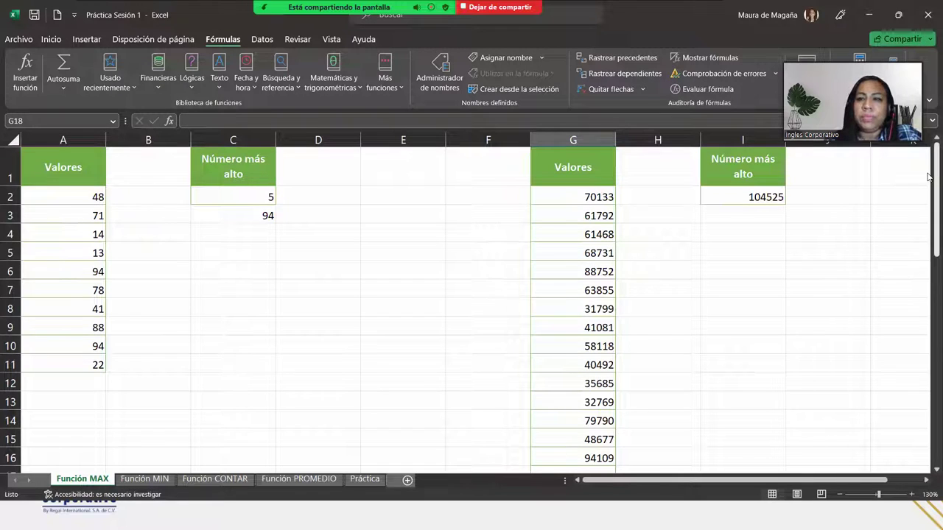
# Enter 235871 in G29, away from the Valores list, and check the MAX formula in I2.
pyautogui.moveTo(929, 177); pyautogui.dragTo(928, 297)
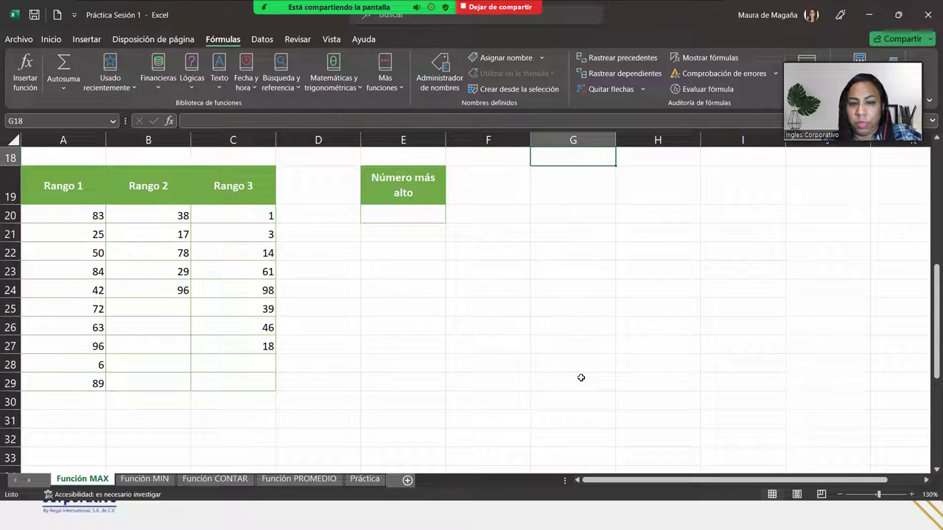
pyautogui.click(580, 378)
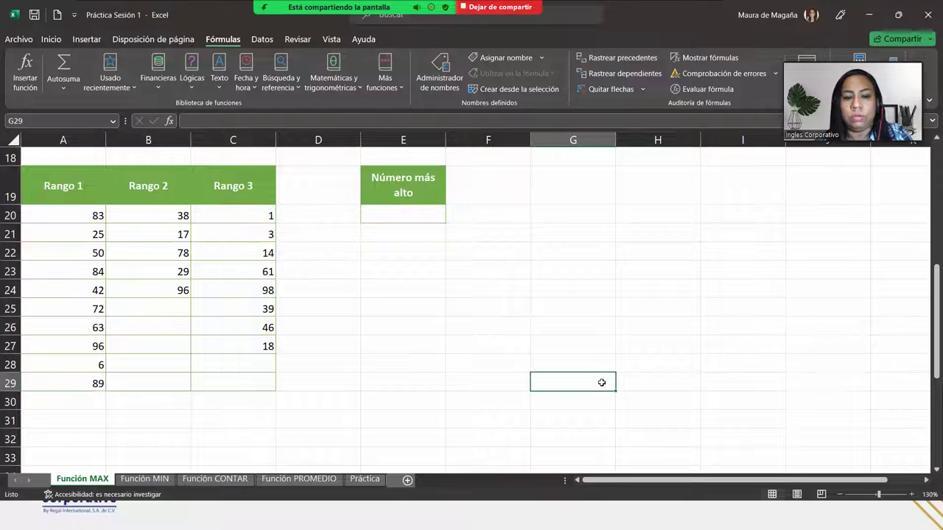
pyautogui.write('235871')
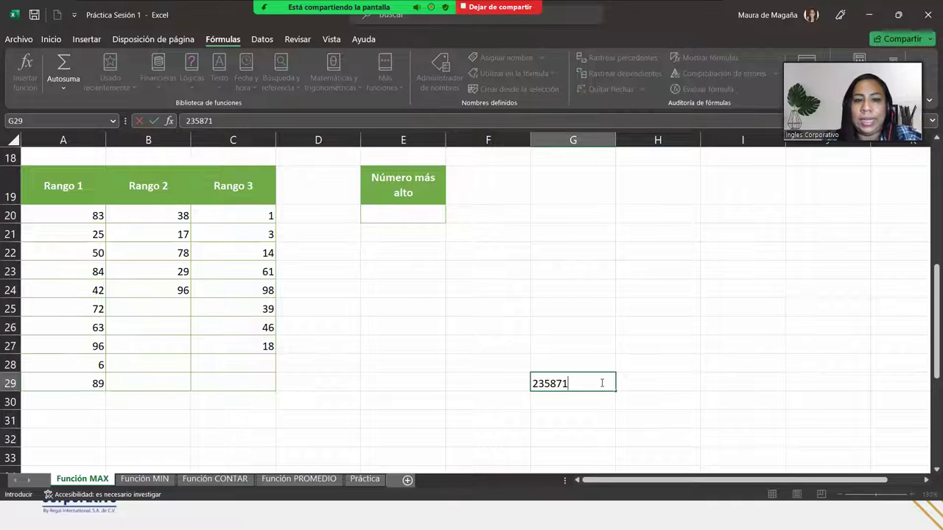
pyautogui.press('Return')
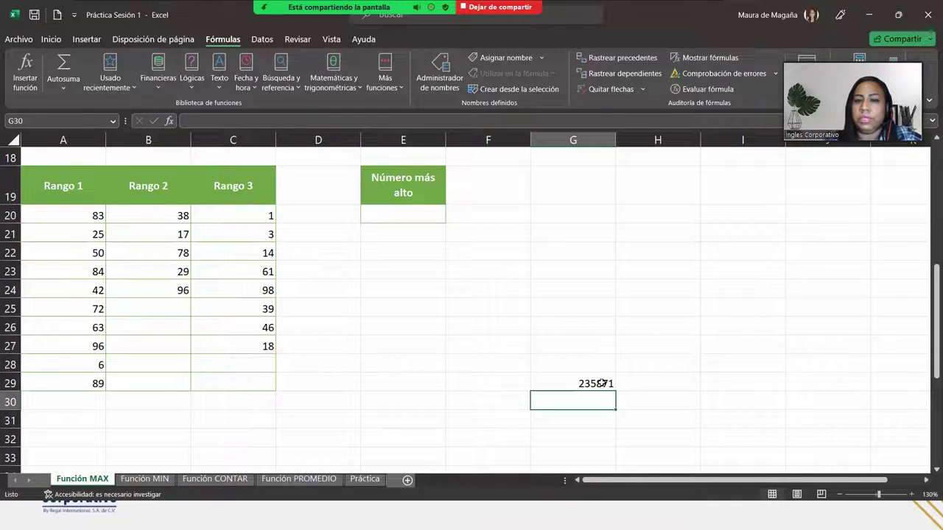
pyautogui.moveTo(928, 310); pyautogui.dragTo(928, 214)
pyautogui.click(734, 196)
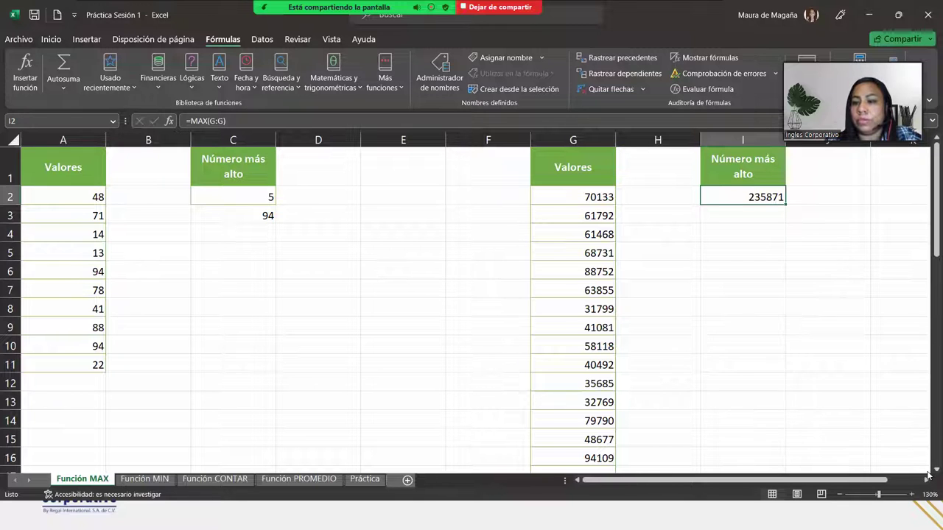
# Turn the meeting microphone and camera back on.
pyautogui.scroll(-3, 927, 475)
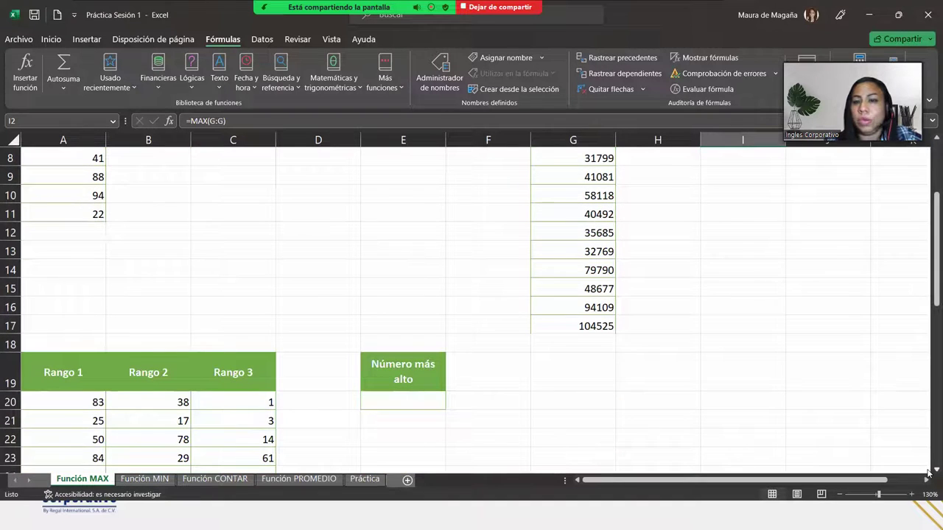
pyautogui.scroll(-3, 927, 473)
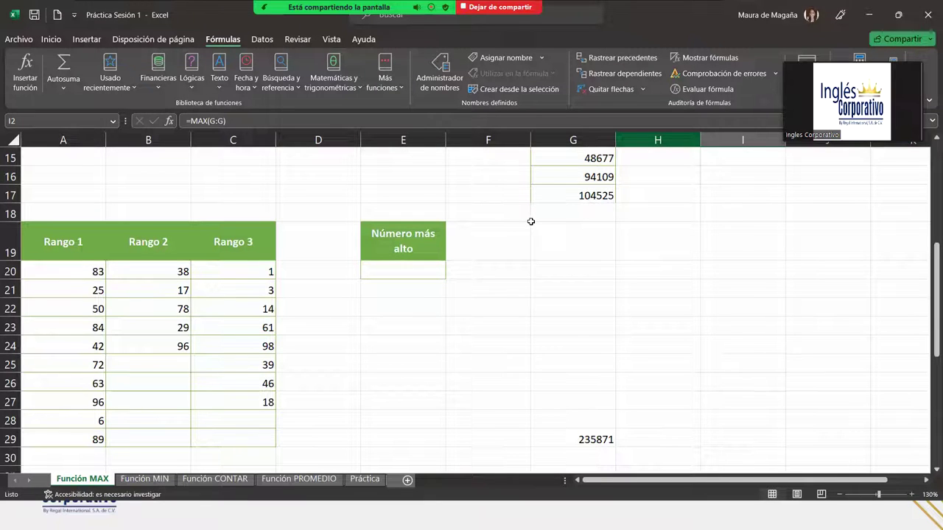
pyautogui.hotkey('alt', 'a')
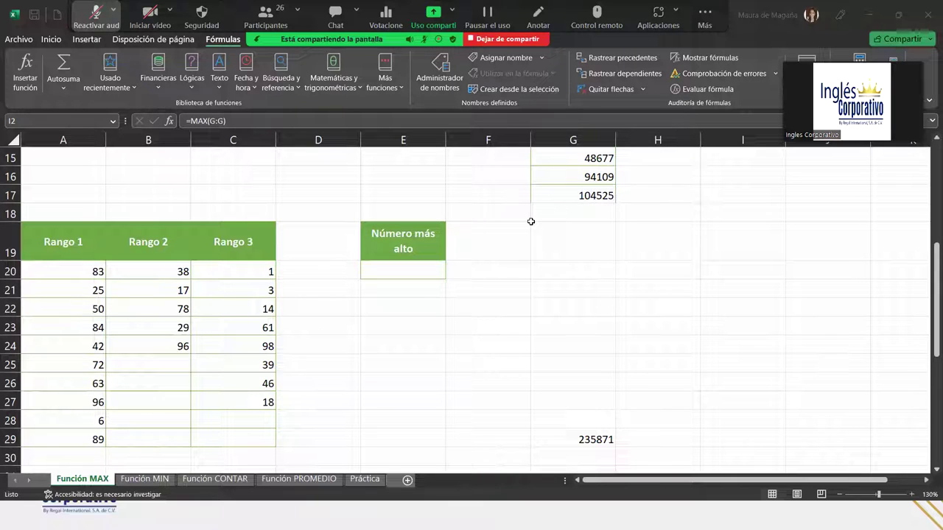
pyautogui.hotkey('alt', 'a')
pyautogui.hotkey('alt', 'v')
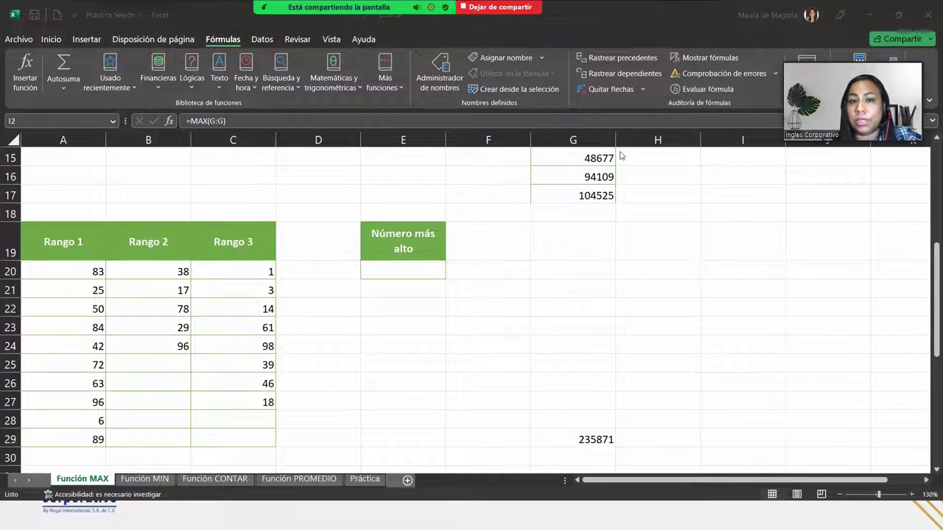
# Review column G's entries against the result in I2, and examine the Rango 1 to Rango 3 data in A20:C29.
pyautogui.click(929, 254)
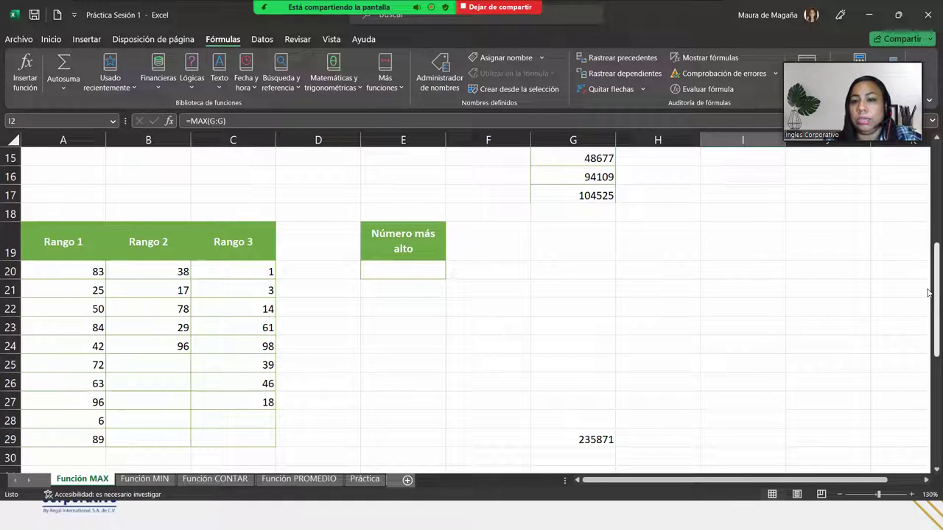
pyautogui.click(933, 469)
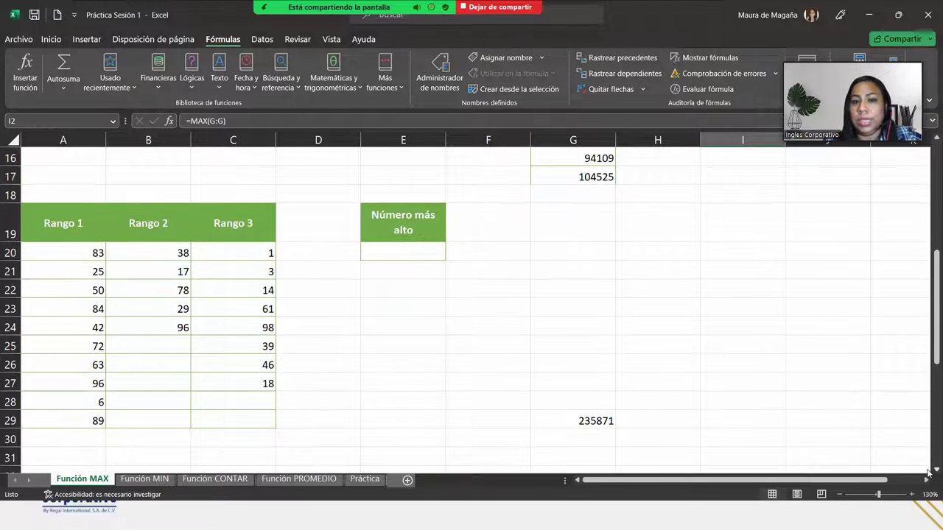
pyautogui.moveTo(931, 367); pyautogui.dragTo(929, 197)
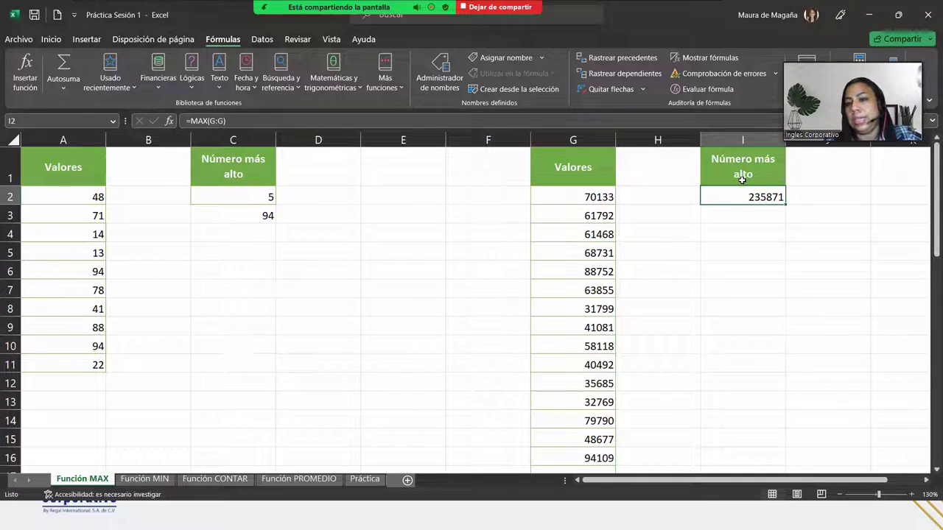
pyautogui.moveTo(930, 225); pyautogui.dragTo(929, 331)
pyautogui.moveTo(90, 221); pyautogui.dragTo(253, 382)
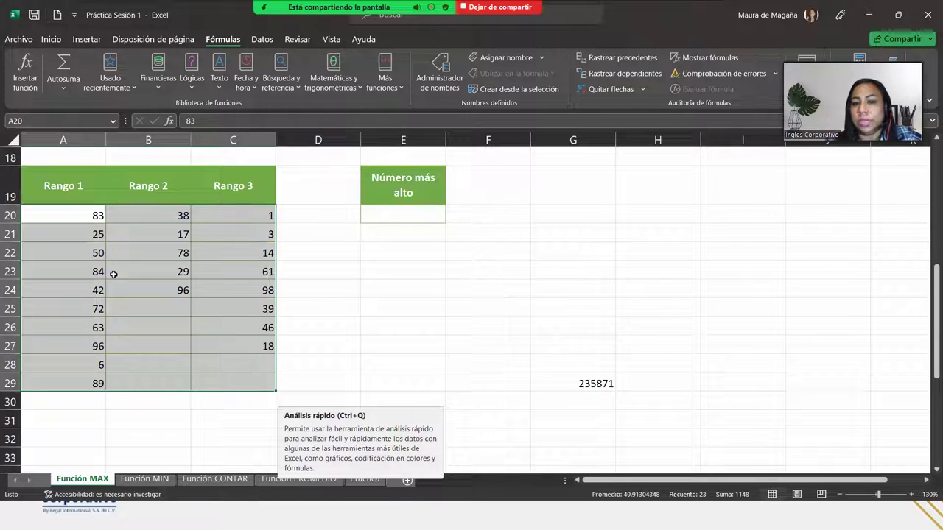
# Insert the Máx function in E20 using AutoSum and replace its suggested range with A20:C29, covering all three Rango lists.
pyautogui.click(411, 218)
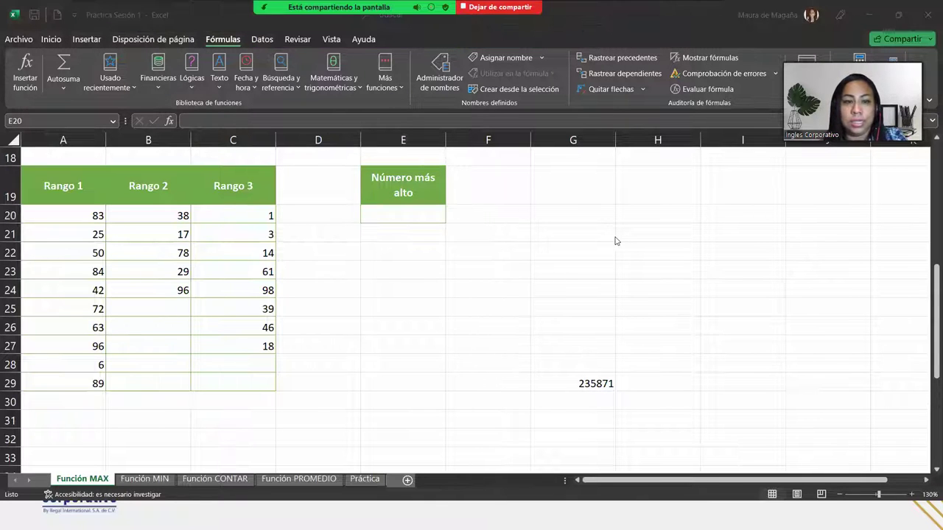
pyautogui.click(426, 209)
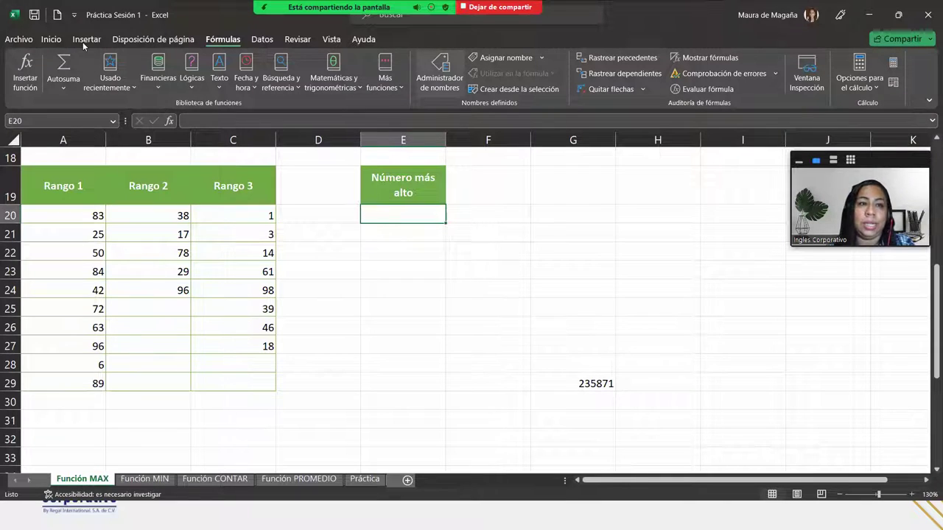
pyautogui.click(50, 39)
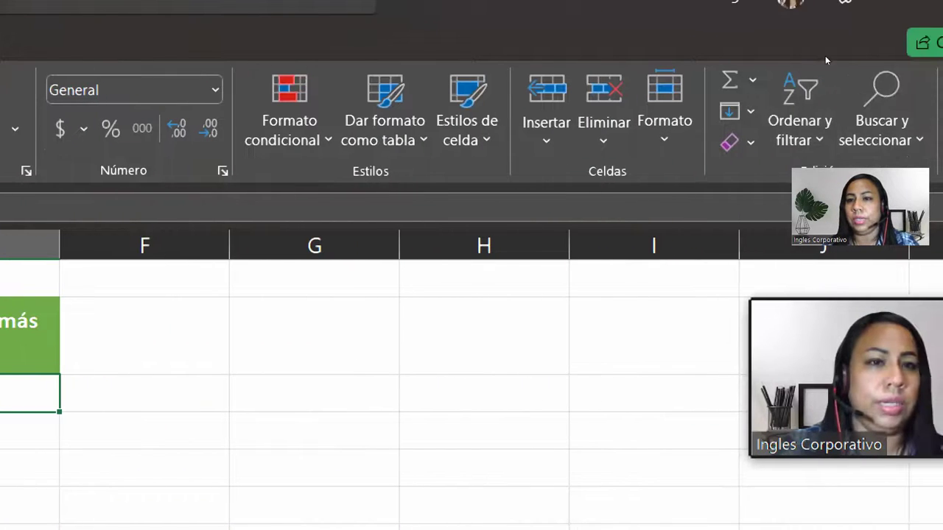
pyautogui.click(752, 80)
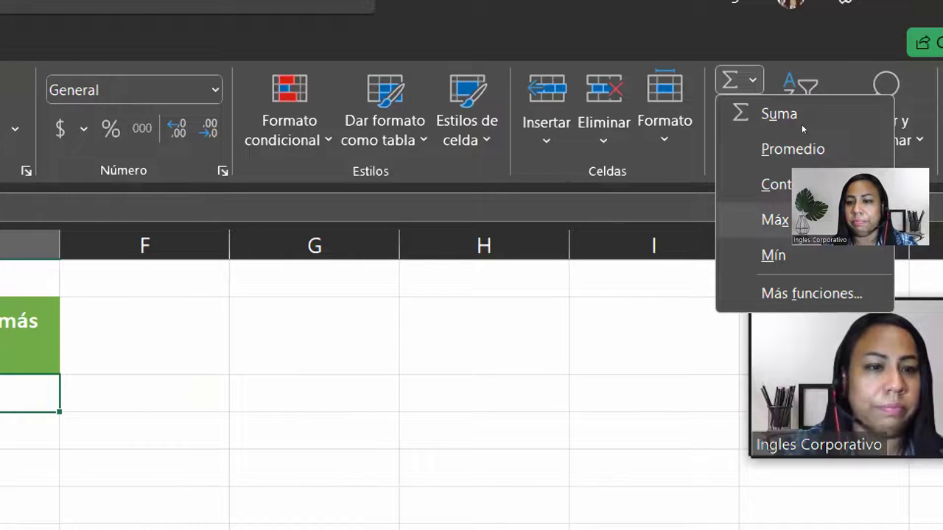
pyautogui.click(775, 220)
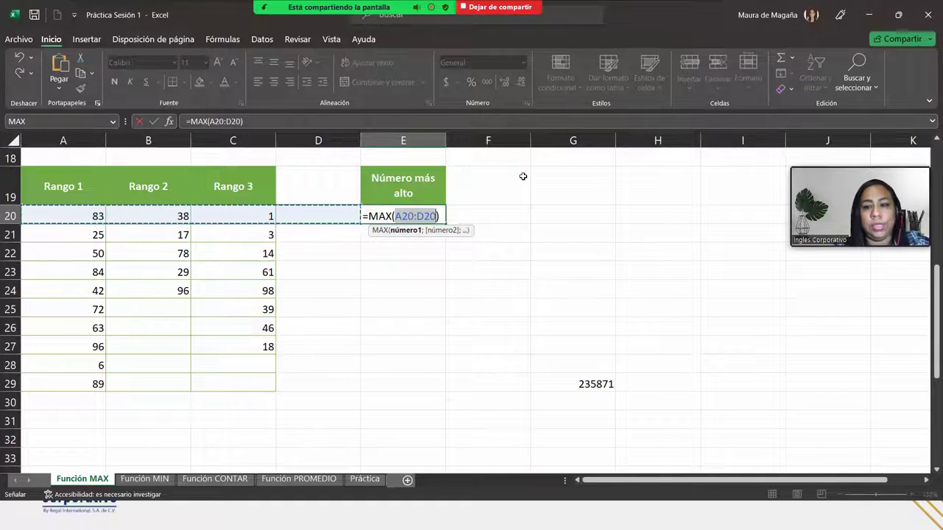
pyautogui.press('BackSpace')
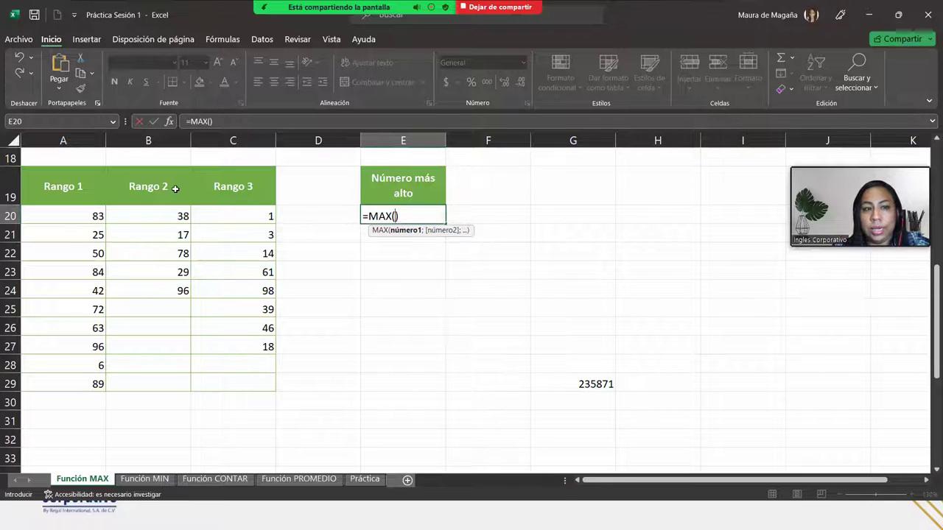
pyautogui.moveTo(69, 215); pyautogui.dragTo(237, 383)
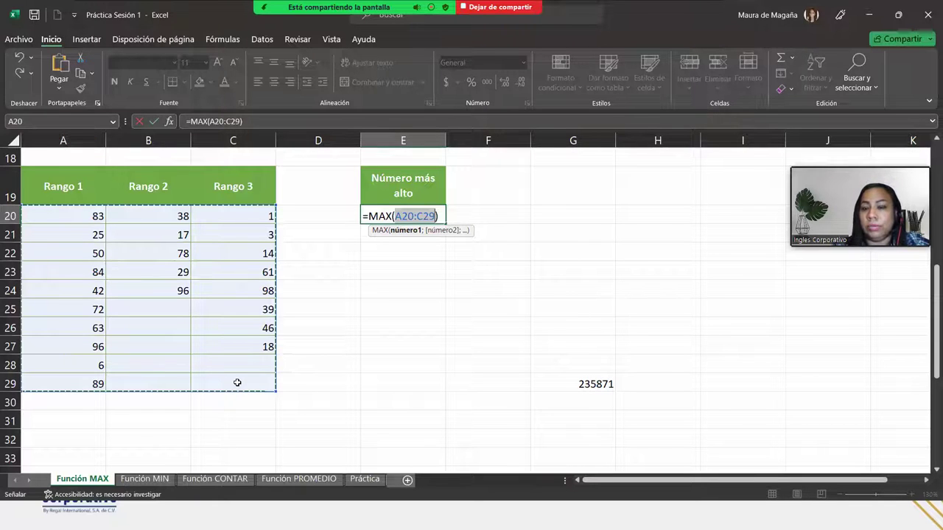
pyautogui.press('Return')
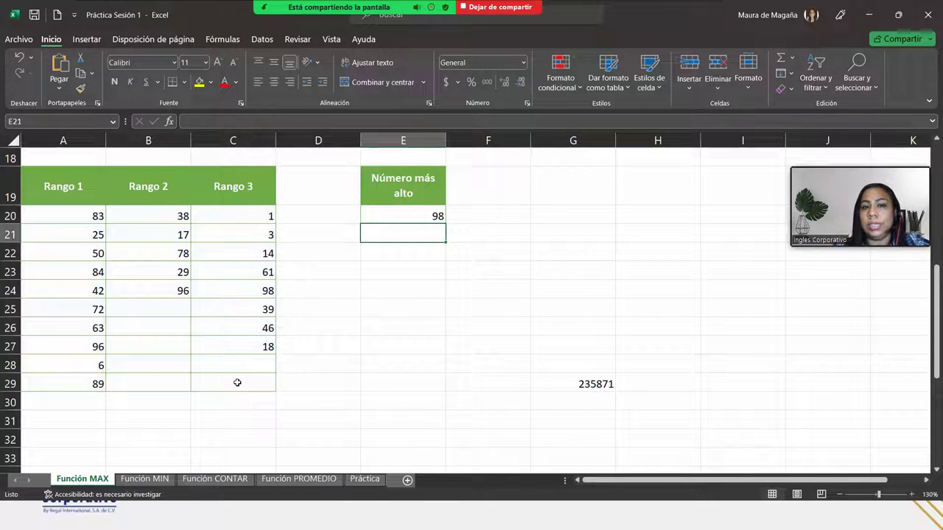
pyautogui.click(401, 215)
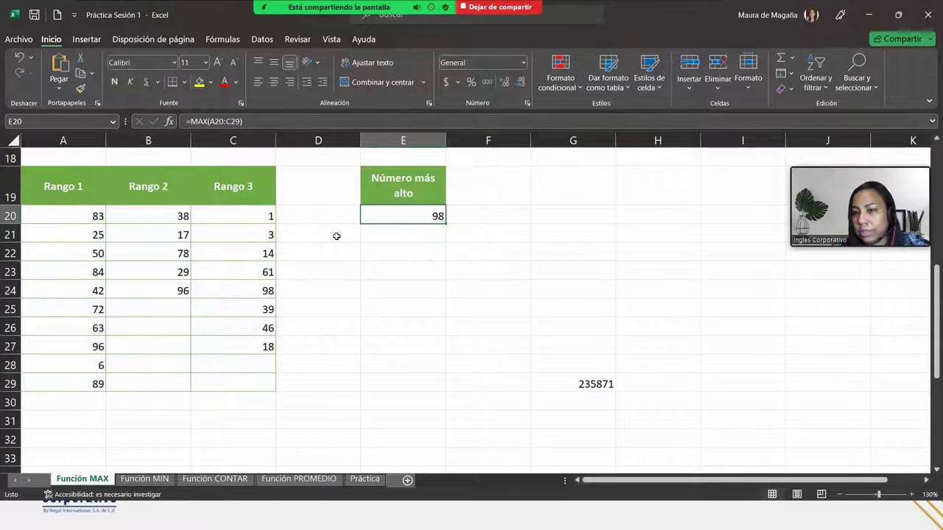
# Enter =MAX(A20:A29;B20:B24;C20:C27) in E21, giving each Rango list as a separate argument.
pyautogui.click(421, 234)
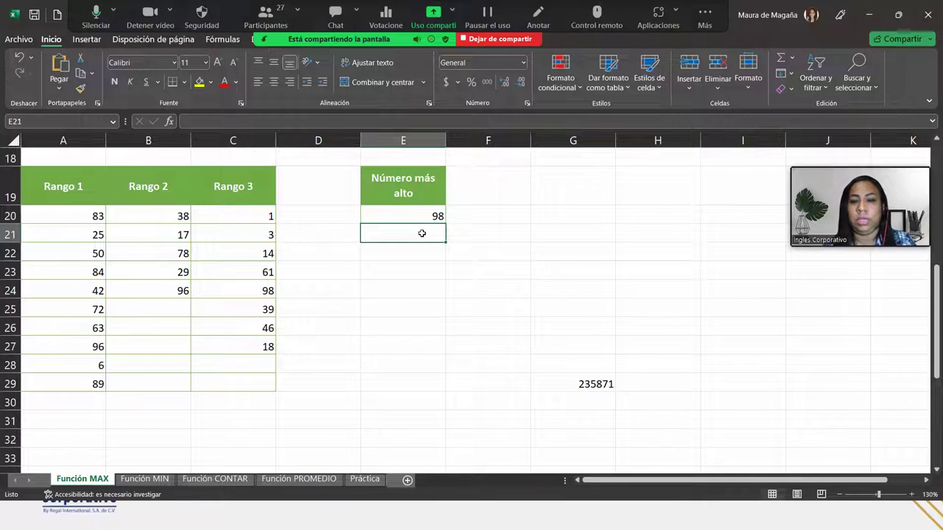
pyautogui.write('=')
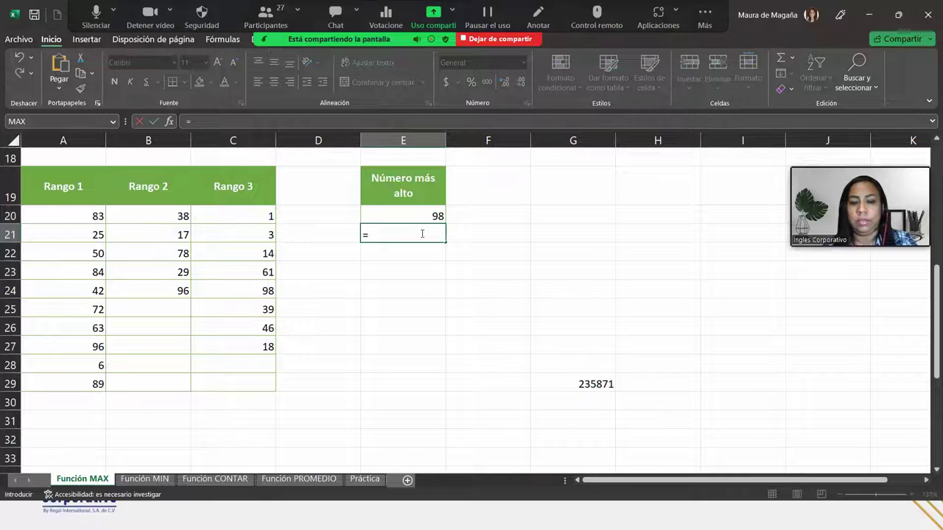
pyautogui.write('MAX(')
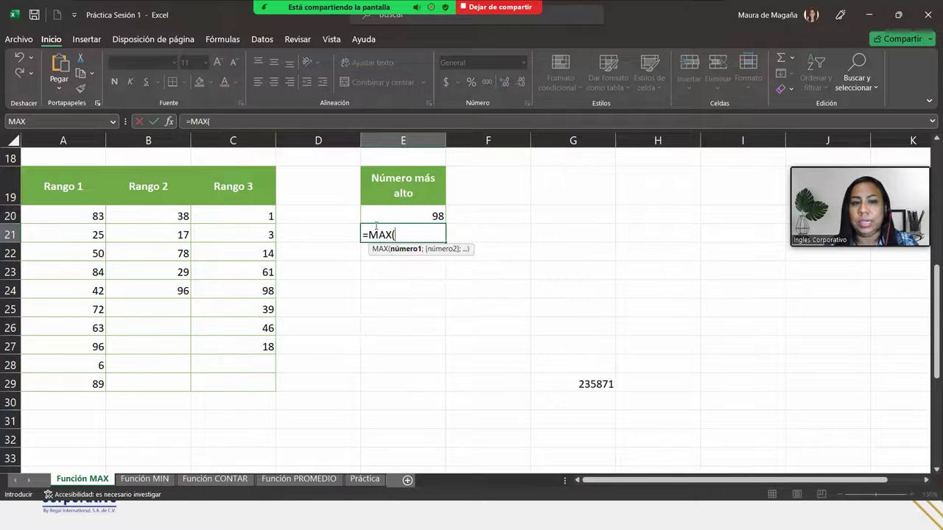
pyautogui.moveTo(55, 210); pyautogui.dragTo(47, 380)
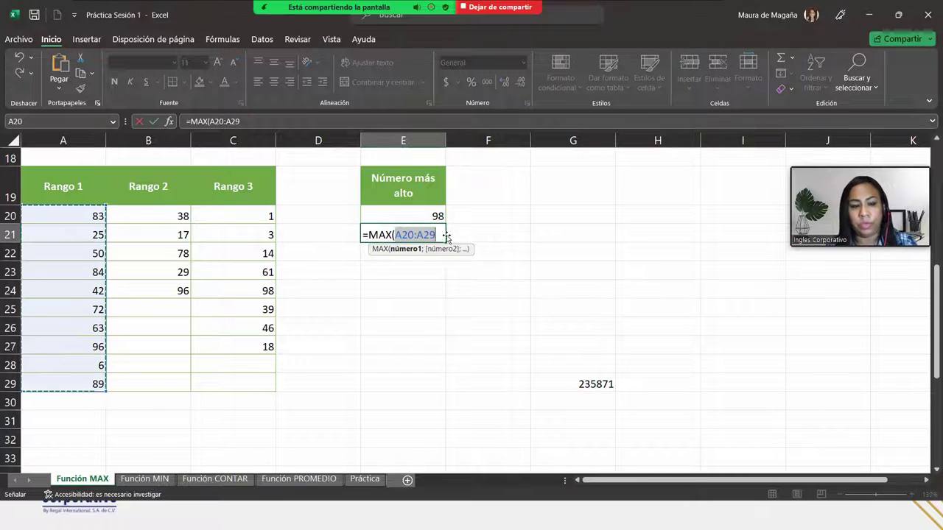
pyautogui.write(';')
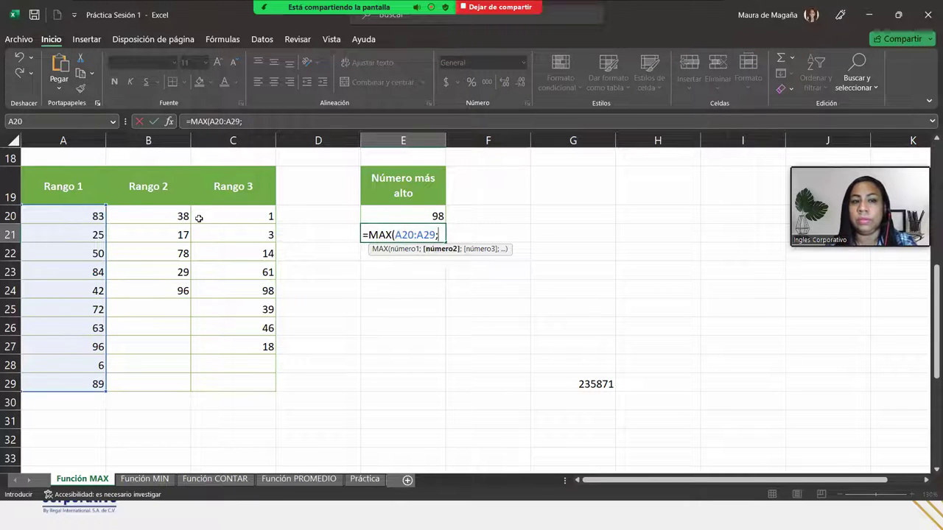
pyautogui.moveTo(179, 212); pyautogui.dragTo(168, 289)
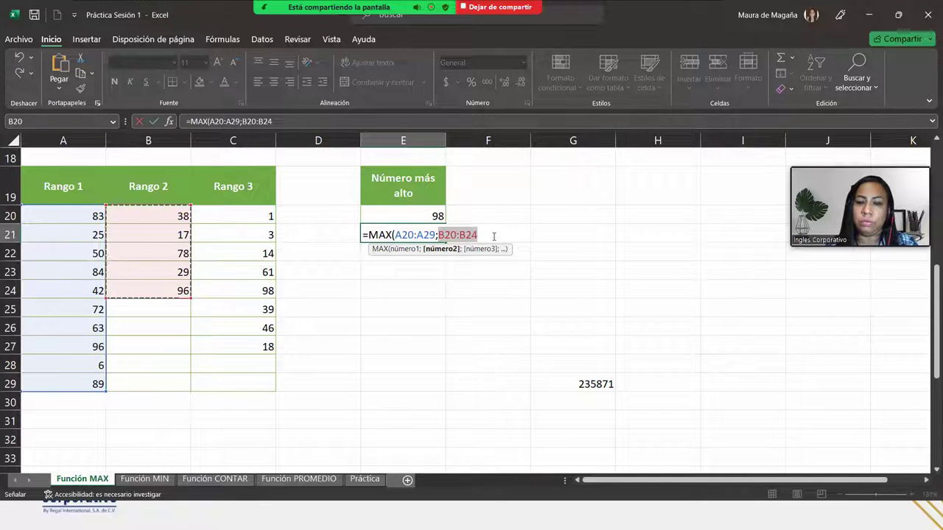
pyautogui.write(';')
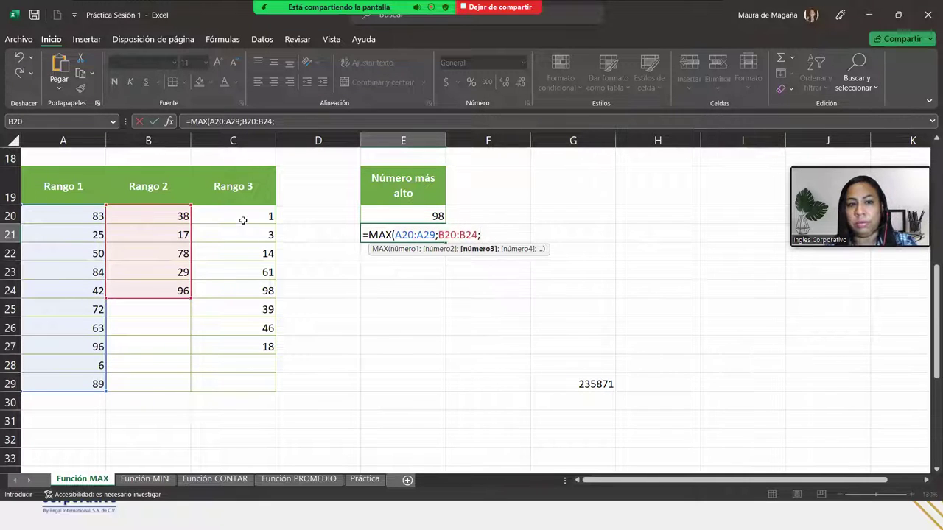
pyautogui.moveTo(246, 214); pyautogui.dragTo(248, 345)
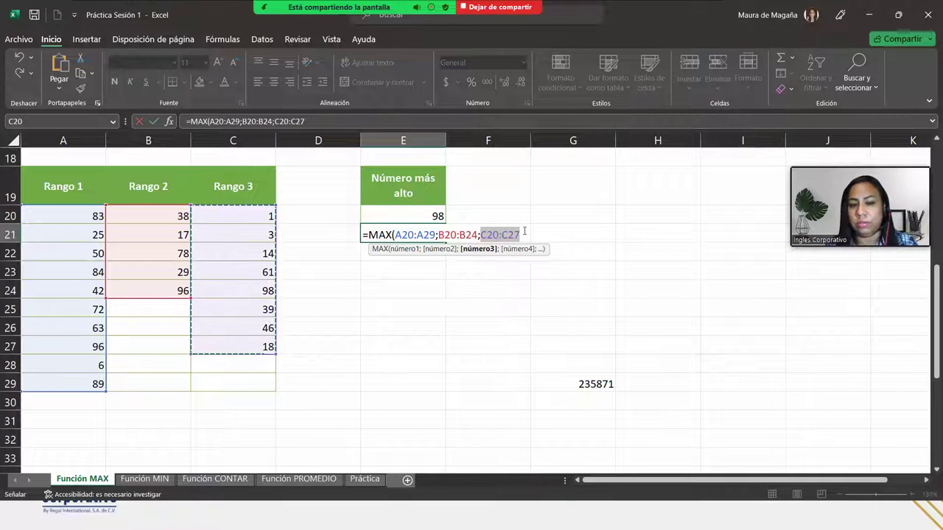
pyautogui.write(')')
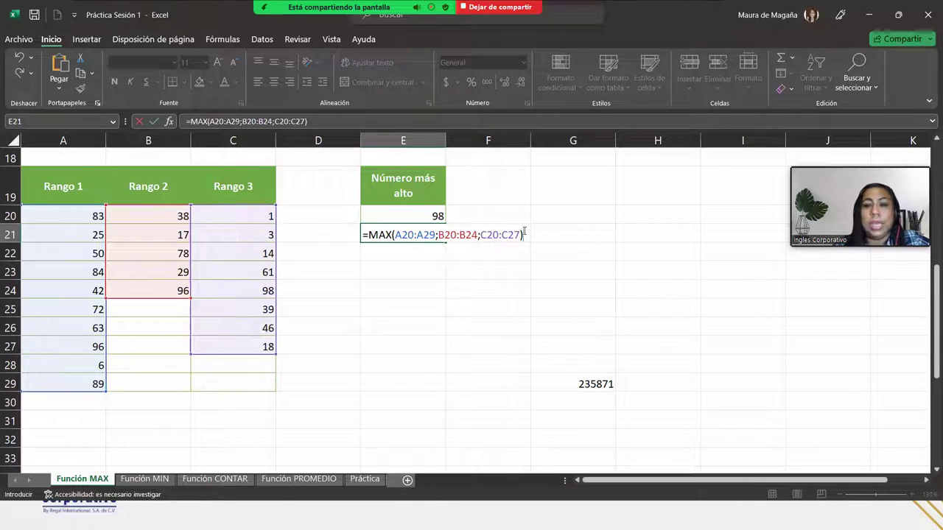
pyautogui.press('Return')
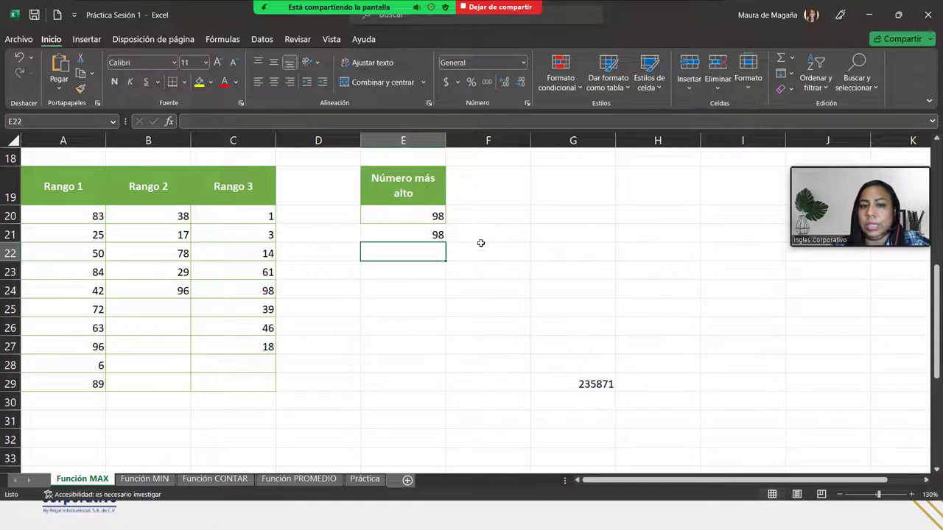
# Compare the separate ranges in E21's MAX formula with the single block range in E20's formula.
pyautogui.doubleClick(434, 235)
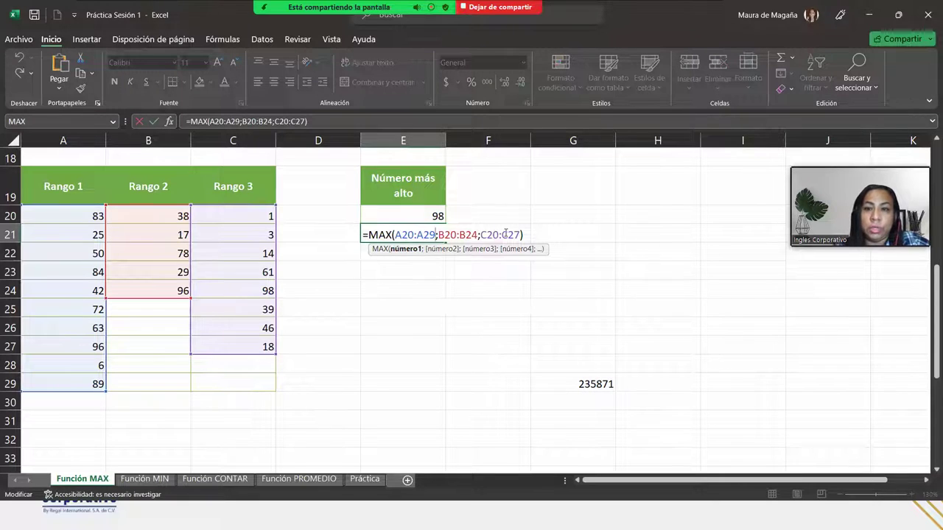
pyautogui.press('Return')
pyautogui.press('Up')
pyautogui.press('Up')
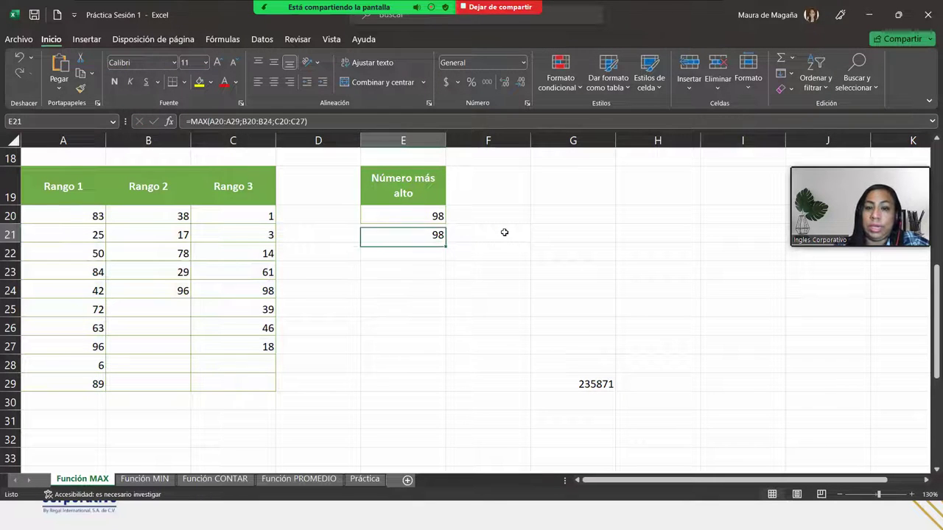
pyautogui.doubleClick(435, 215)
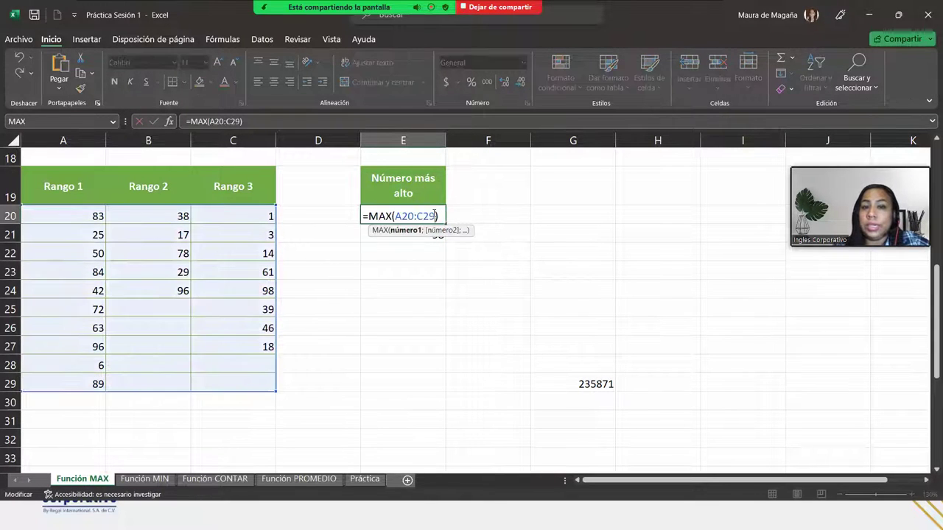
pyautogui.click(441, 215)
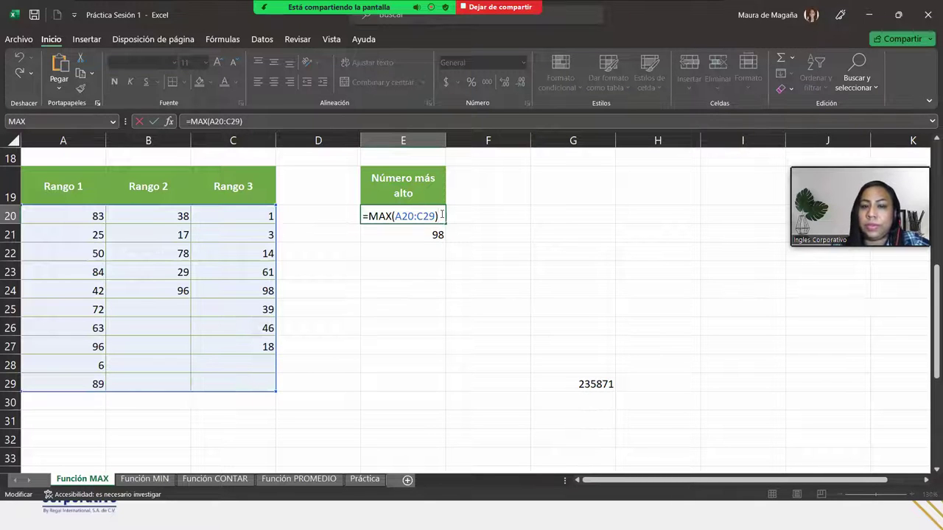
pyautogui.press('Return')
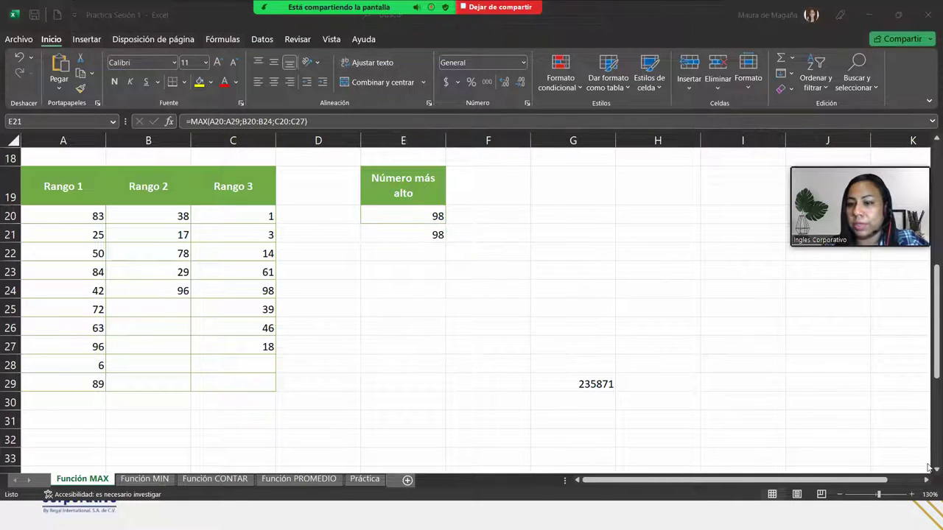
# Try applying AutoSum's Máx directly to the selected Valores list A36:A45, and undo the inserted formula.
pyautogui.scroll(-4, 928, 471)
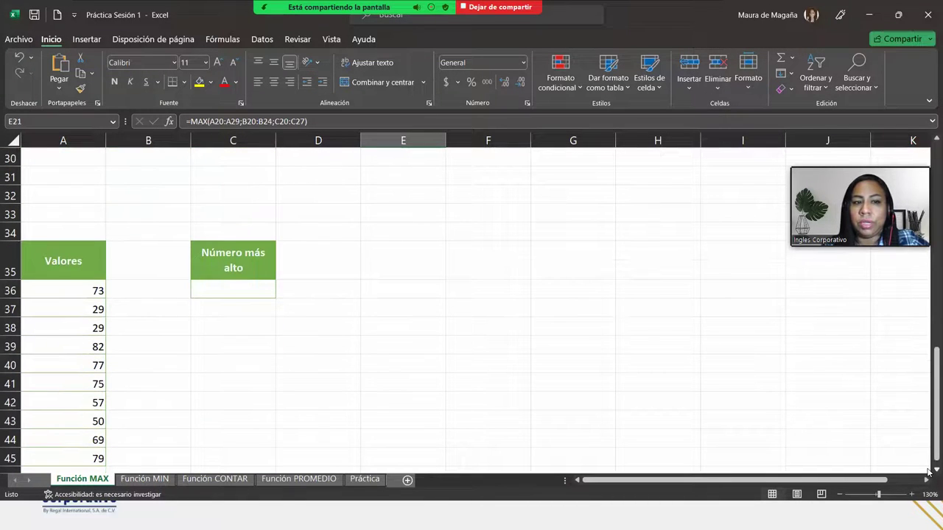
pyautogui.scroll(-1, 928, 471)
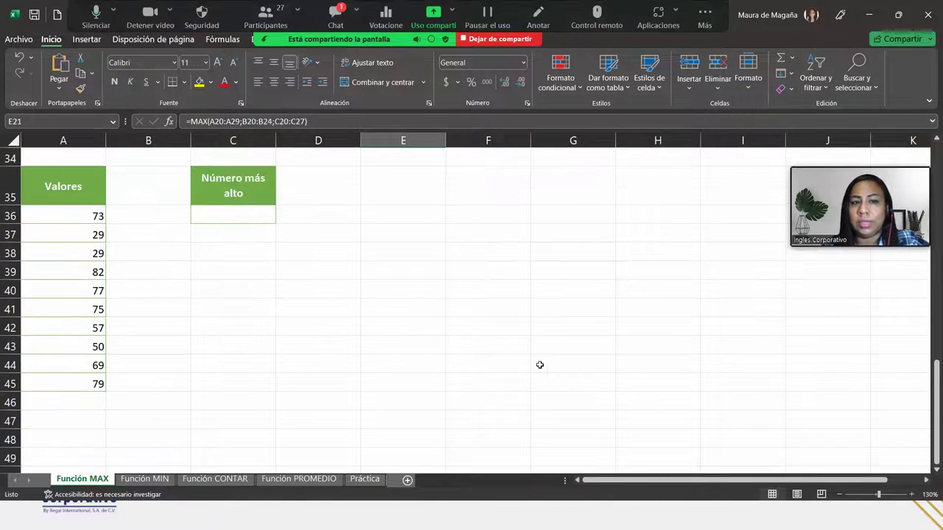
pyautogui.click(245, 214)
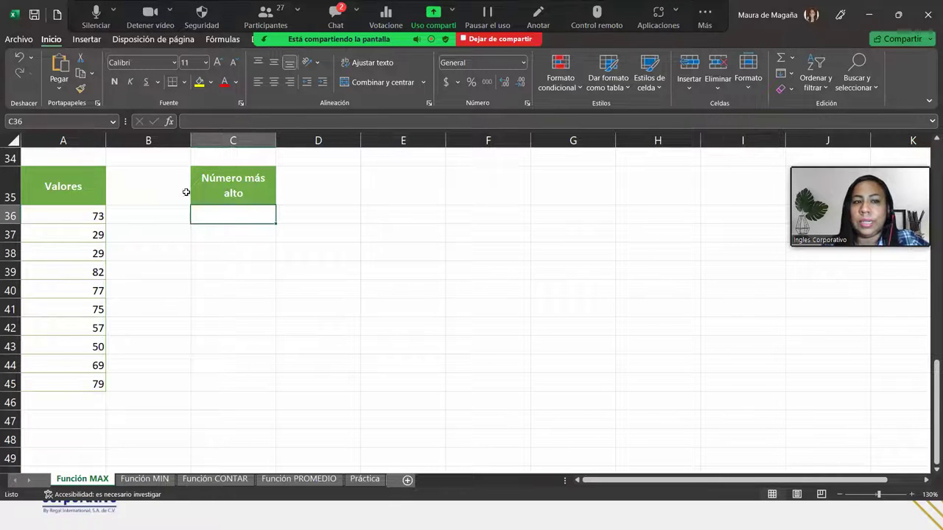
pyautogui.moveTo(59, 216); pyautogui.dragTo(78, 383)
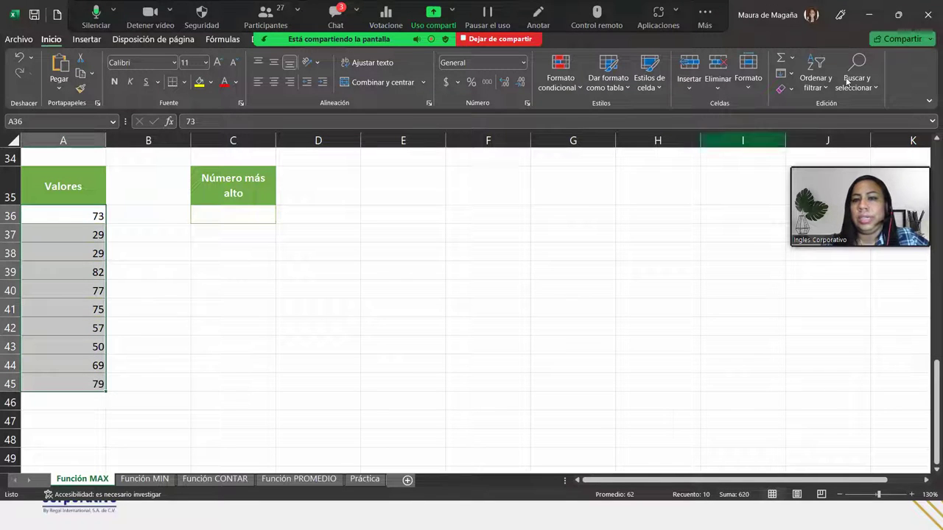
pyautogui.click(792, 57)
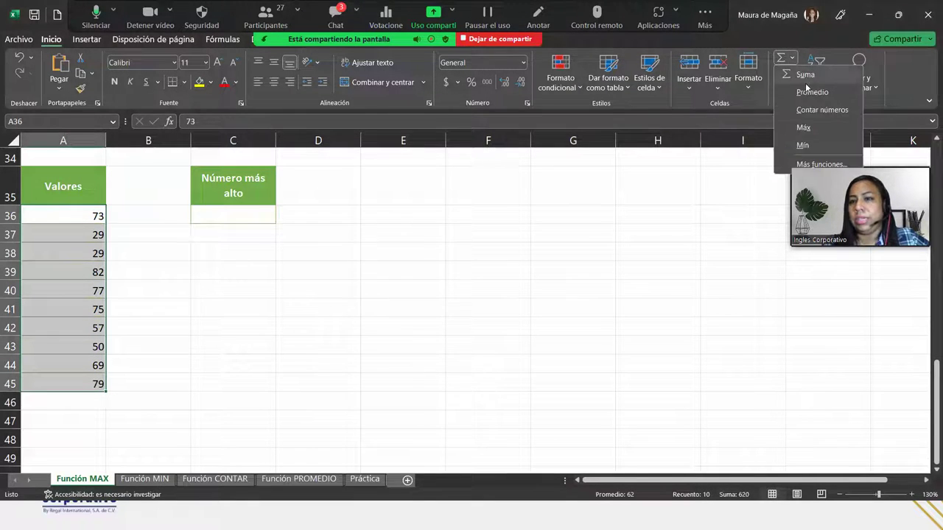
pyautogui.click(801, 128)
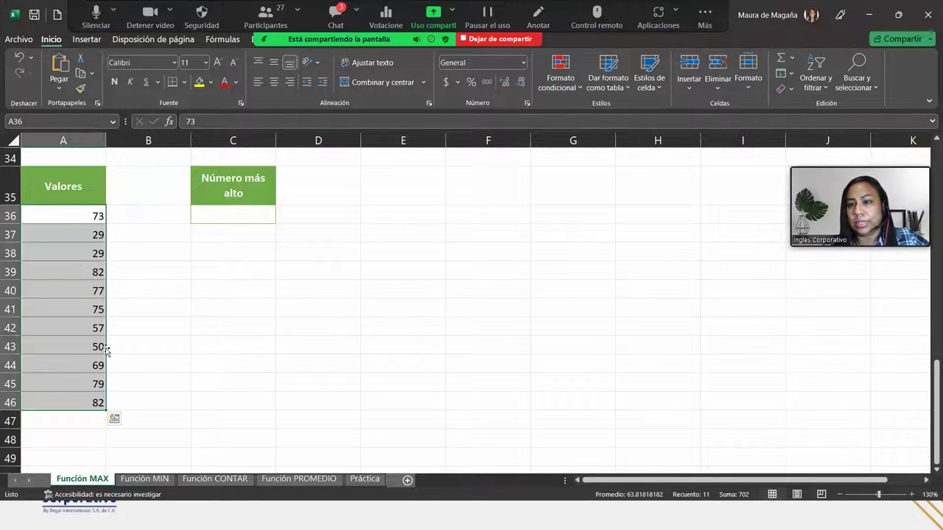
pyautogui.click(90, 400)
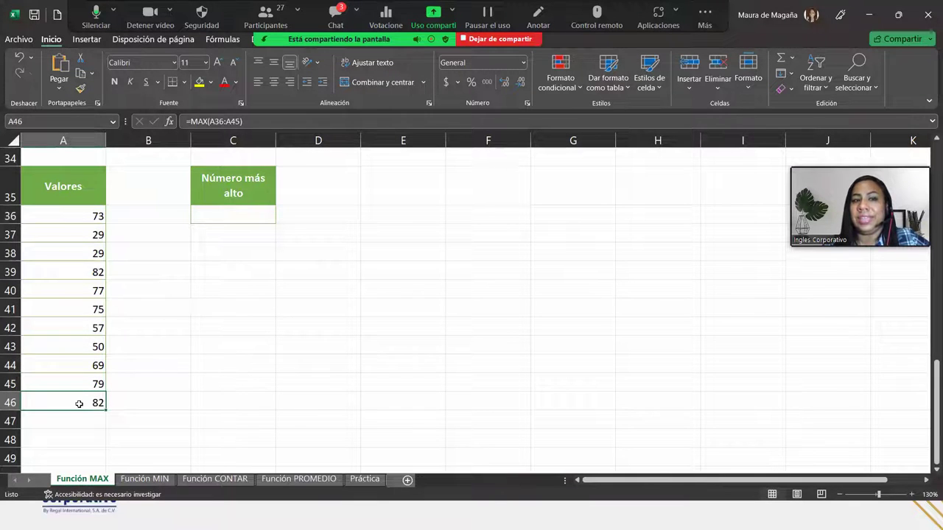
pyautogui.hotkey('ctrl', 'z')
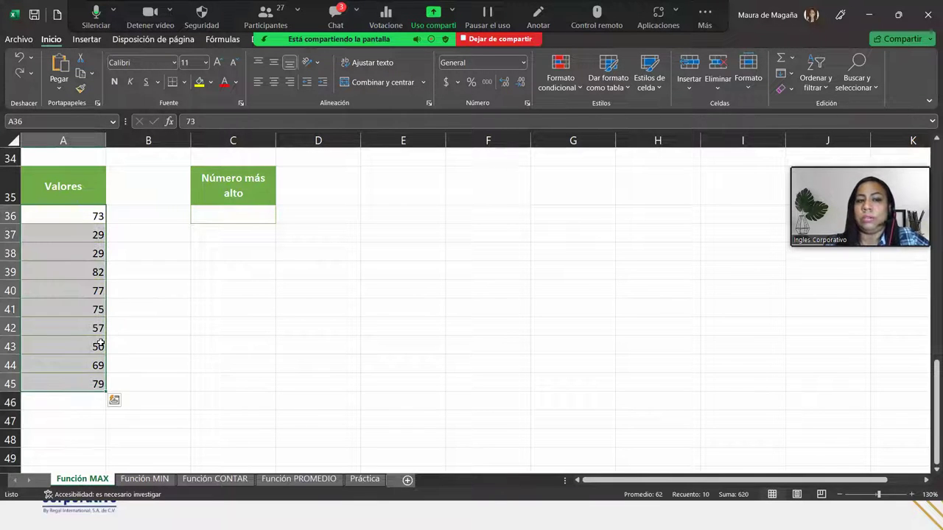
# Insert the Máx function in C36 using AutoSum and replace its suggested range with the Valores list A36:A45.
pyautogui.click(235, 214)
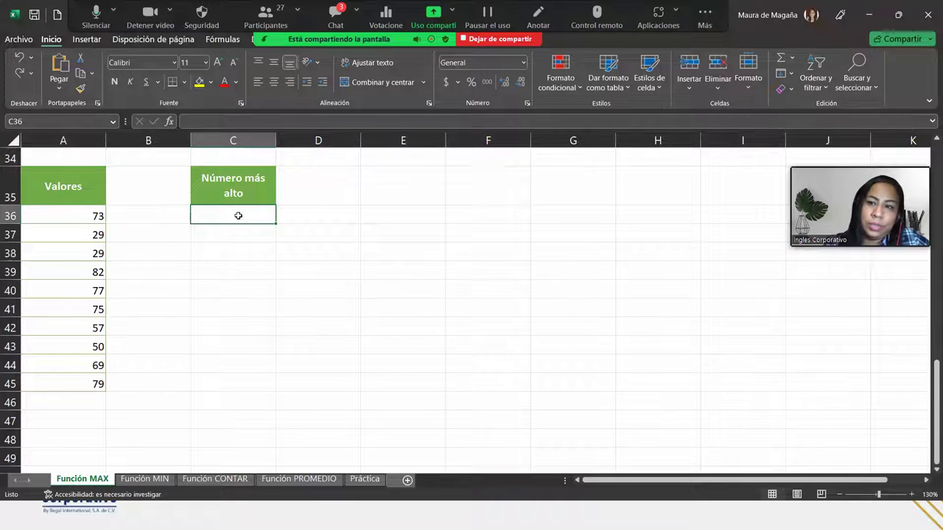
pyautogui.click(794, 62)
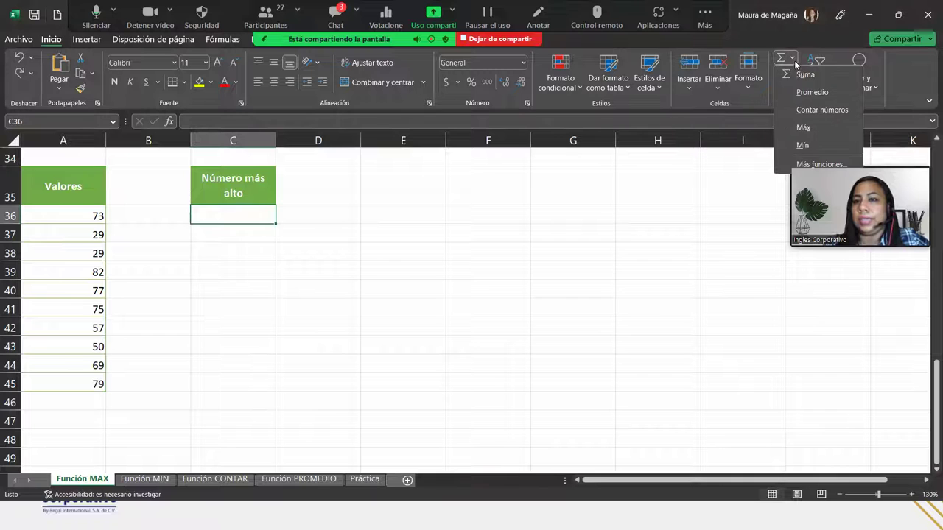
pyautogui.click(808, 131)
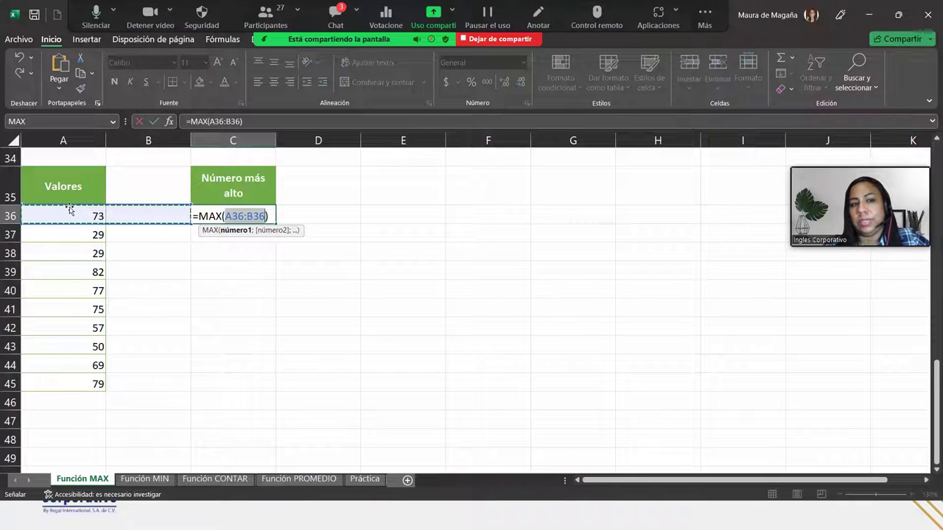
pyautogui.moveTo(69, 211); pyautogui.dragTo(67, 381)
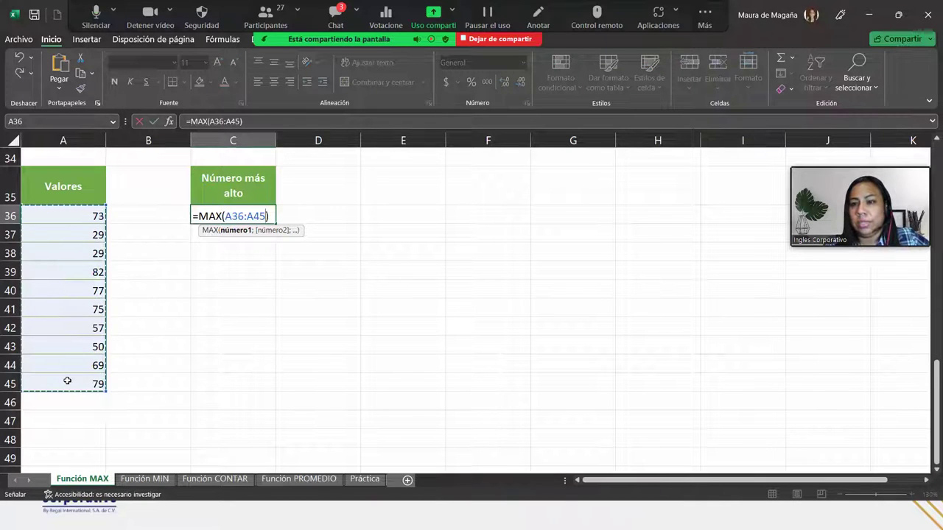
pyautogui.press('Return')
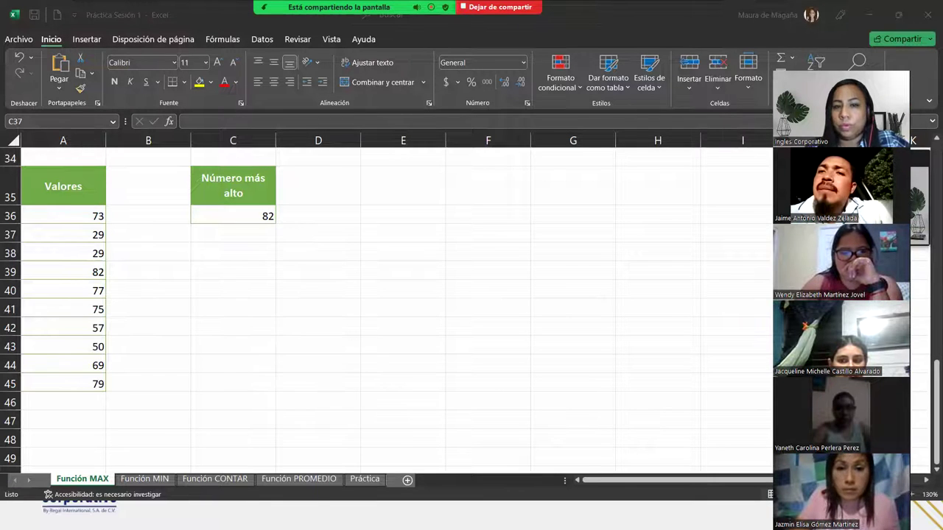
pyautogui.hotkey('alt', 'F2')
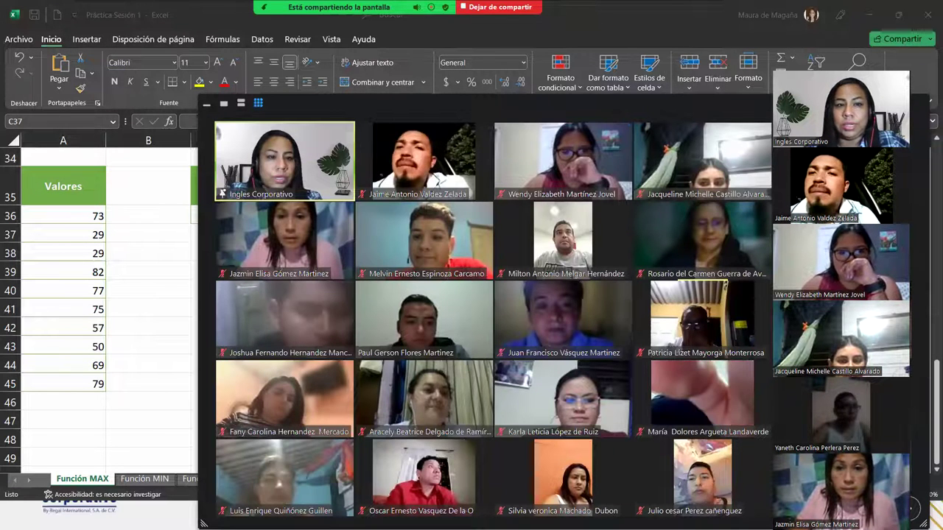
pyautogui.click(775, 146)
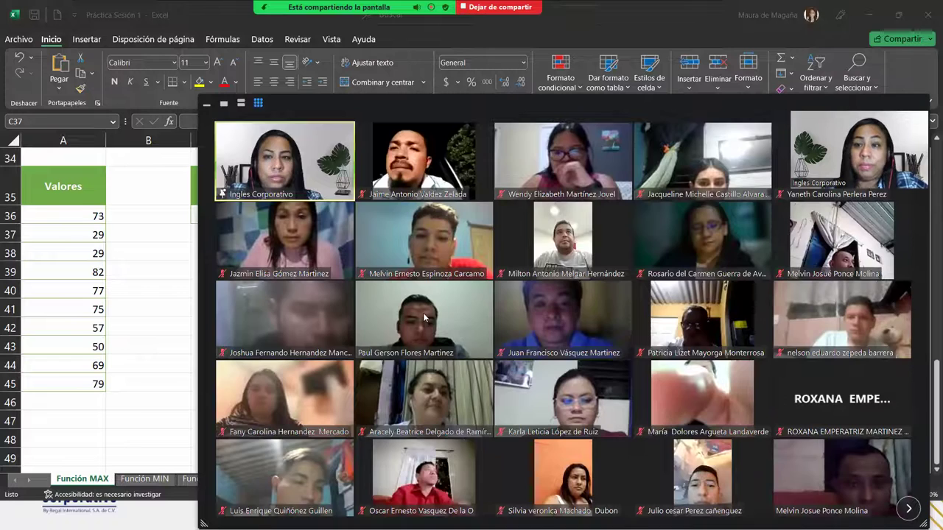
pyautogui.hotkey('alt', 'F1')
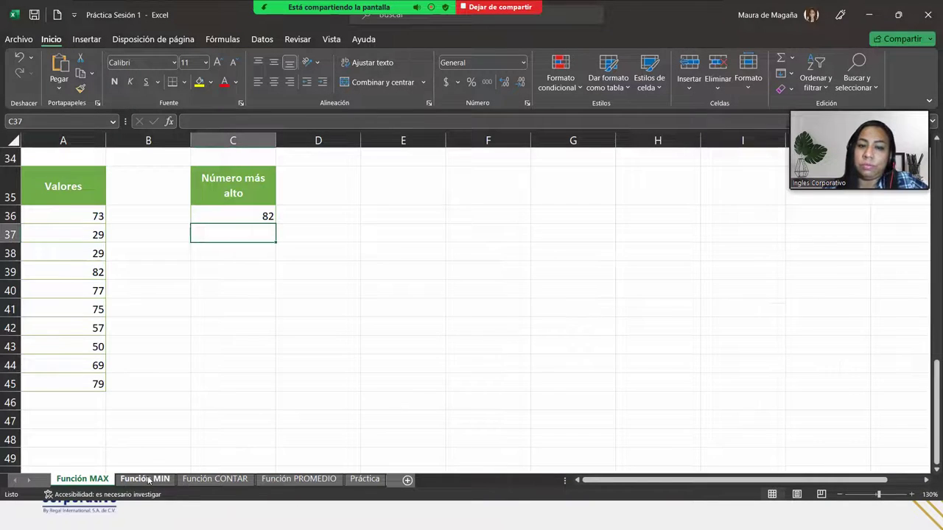
# Open the Función MIN sheet, and switch to the PowerPoint slide show to present the Función MIN slide.
pyautogui.click(148, 480)
pyautogui.press('super')
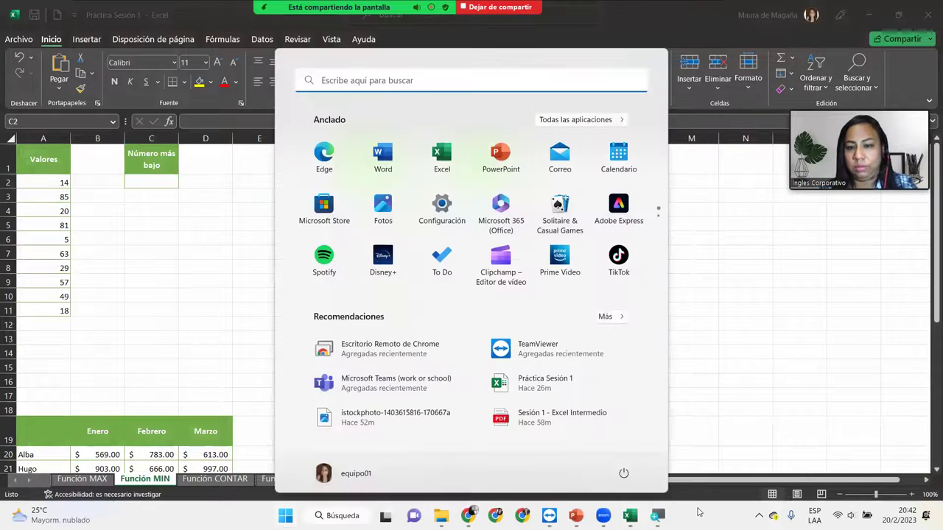
pyautogui.moveTo(576, 515)
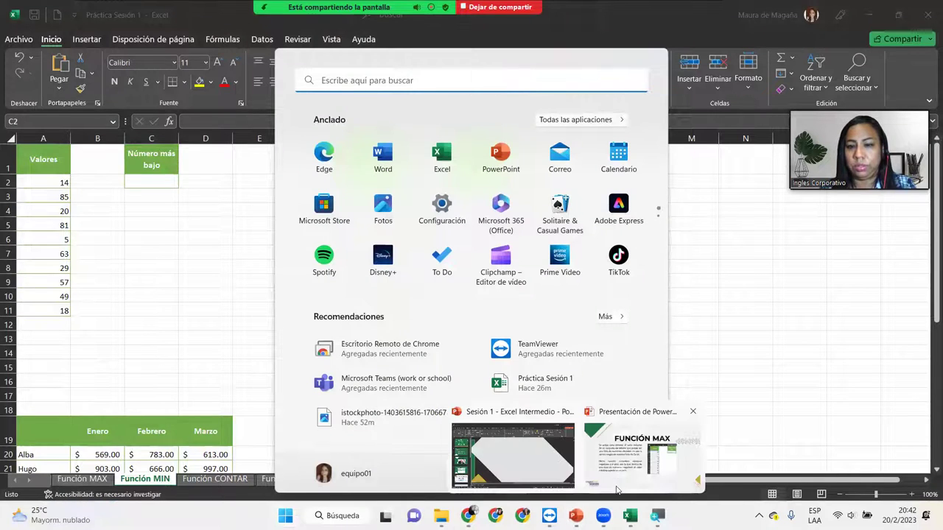
pyautogui.click(622, 480)
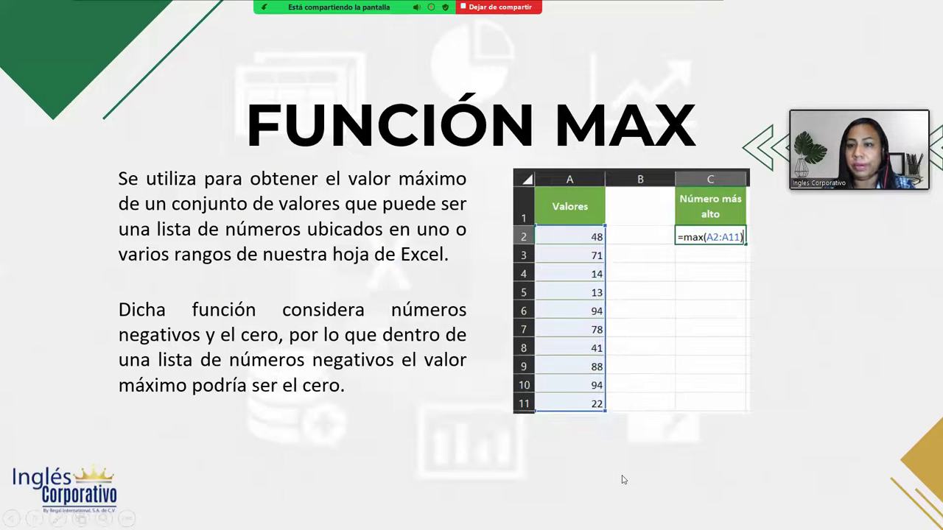
pyautogui.click(623, 481)
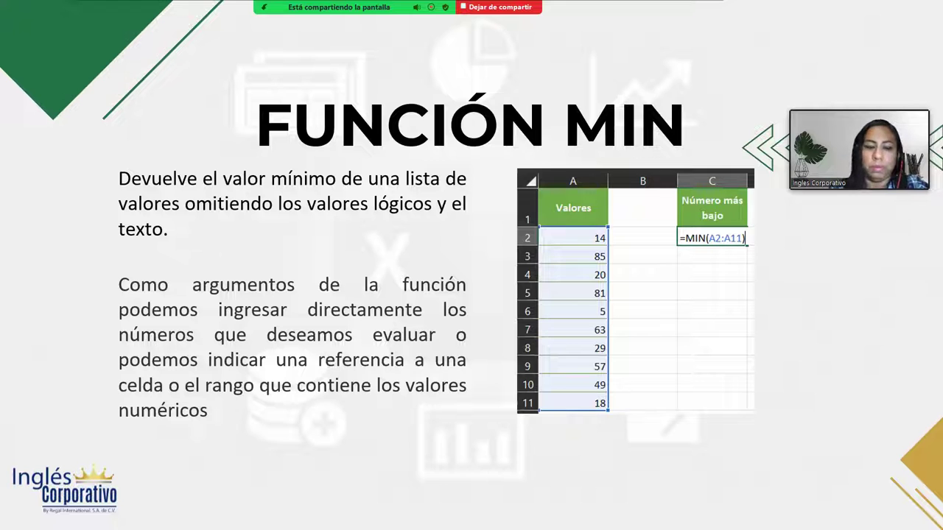
# Return to Excel and insert the Mín function in C2 using AutoSum, replacing its suggested range with A2:A11.
pyautogui.press('super')
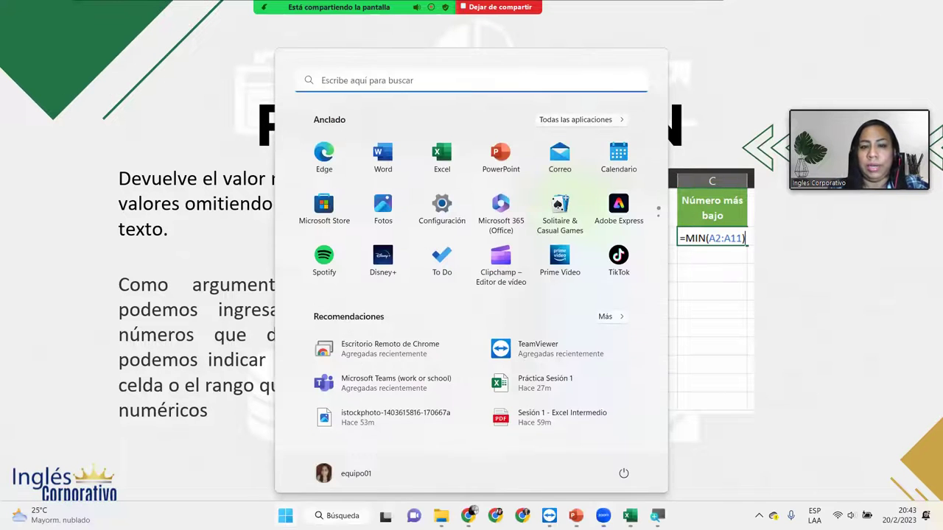
pyautogui.click(630, 516)
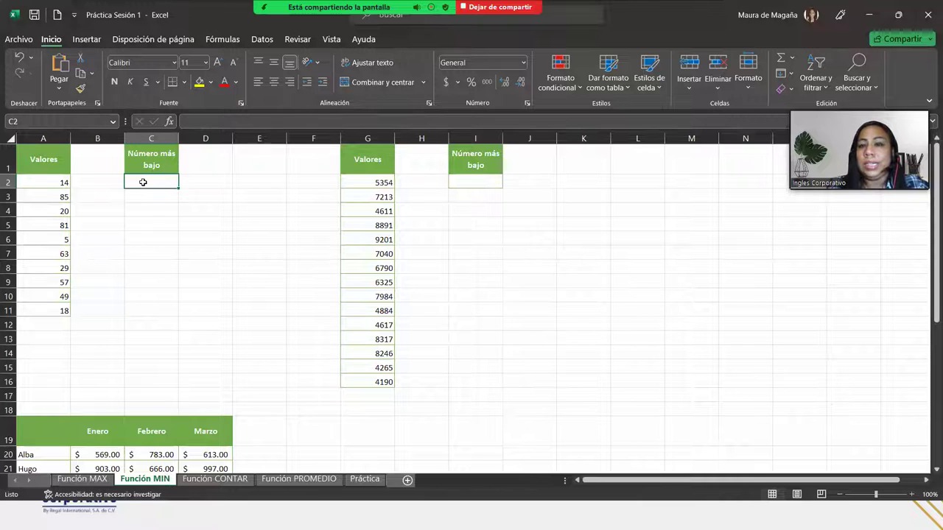
pyautogui.click(220, 41)
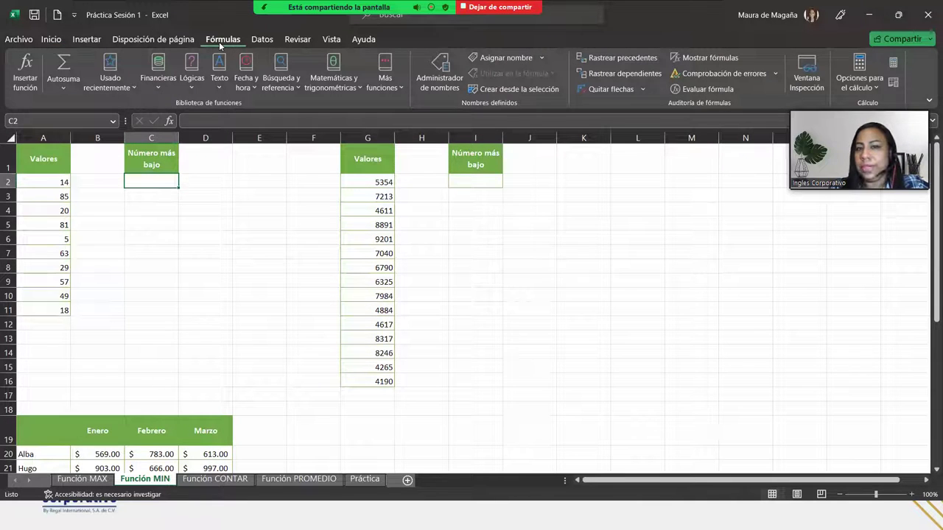
pyautogui.click(58, 89)
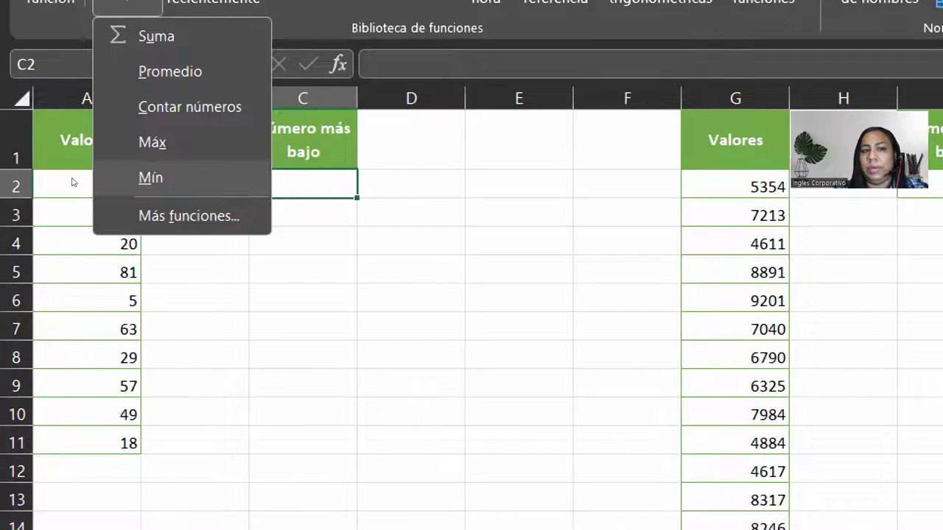
pyautogui.click(122, 182)
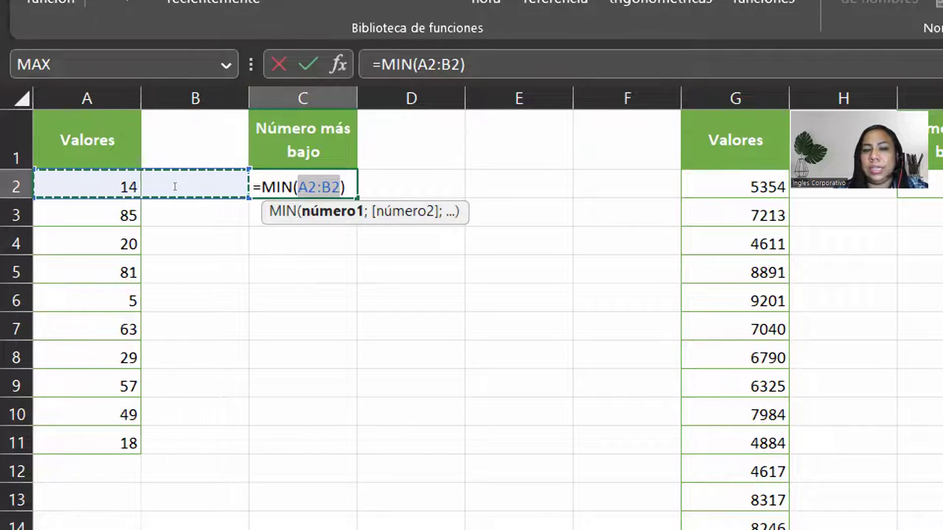
pyautogui.press('BackSpace')
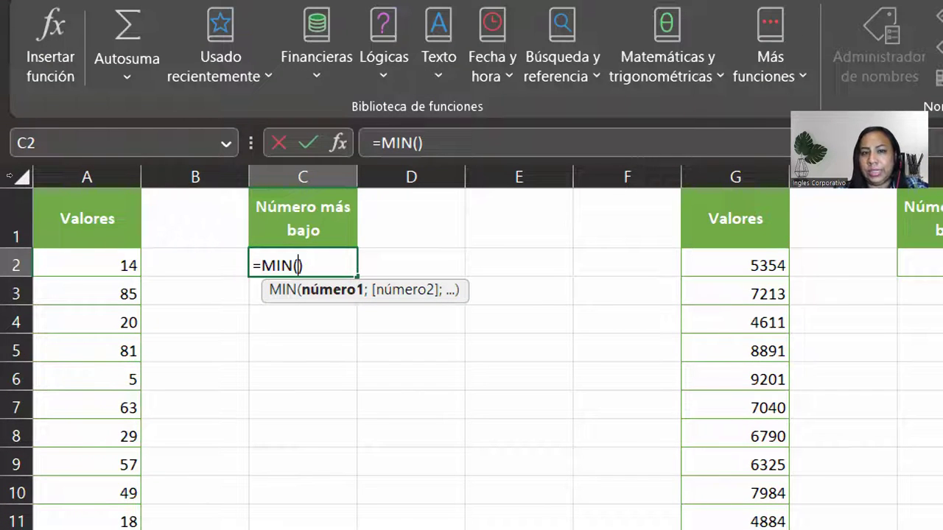
pyautogui.moveTo(58, 265); pyautogui.dragTo(46, 390)
pyautogui.hotkey('shift', 'Up')
pyautogui.hotkey('shift', 'Up')
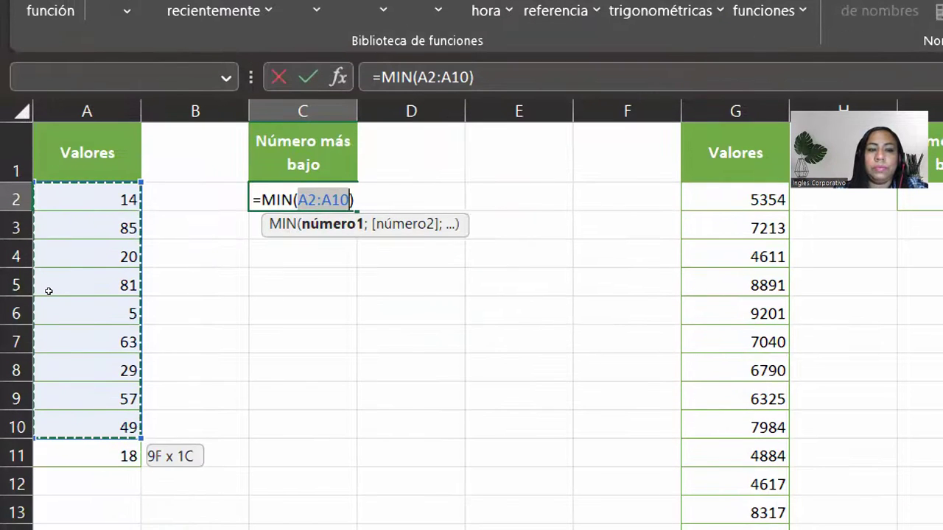
pyautogui.hotkey('shift', 'Down')
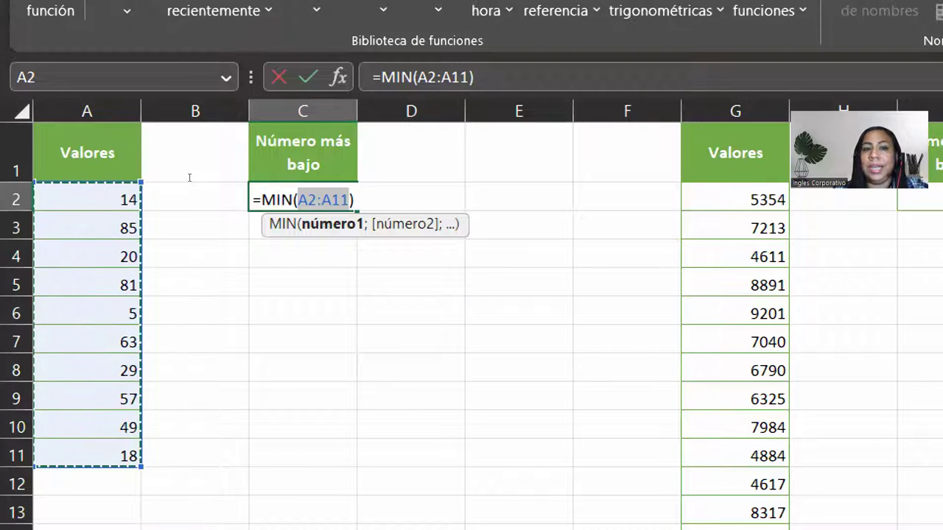
pyautogui.press('F2')
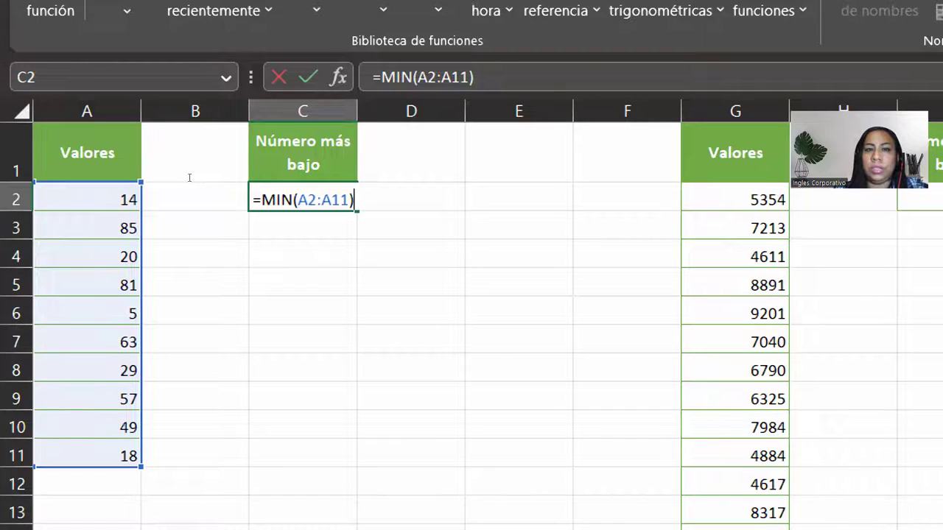
pyautogui.press('Return')
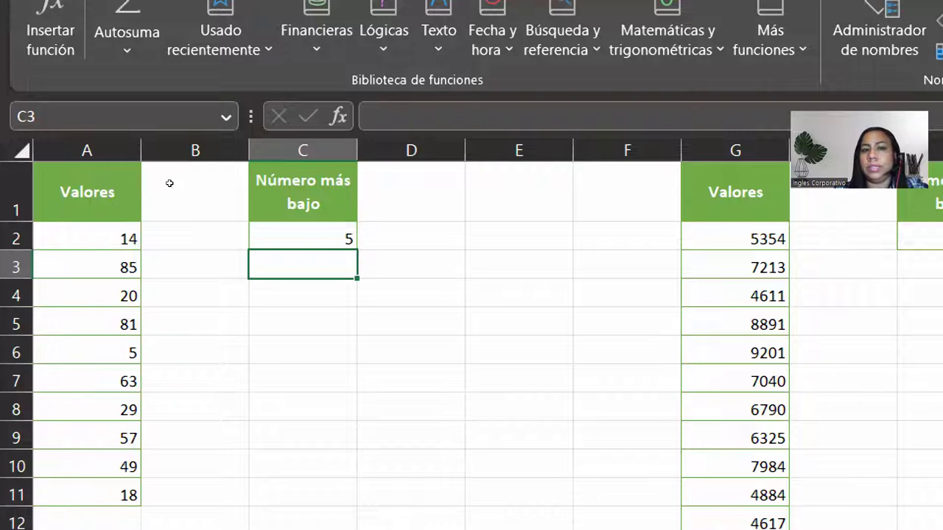
# Review the MIN formula in C2 against the Valores list in column A.
pyautogui.press('Up')
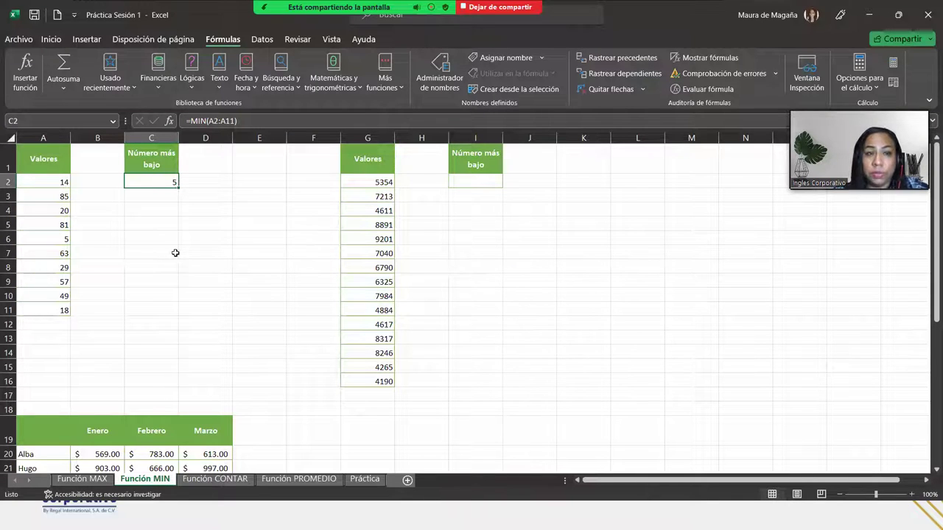
pyautogui.click(60, 178)
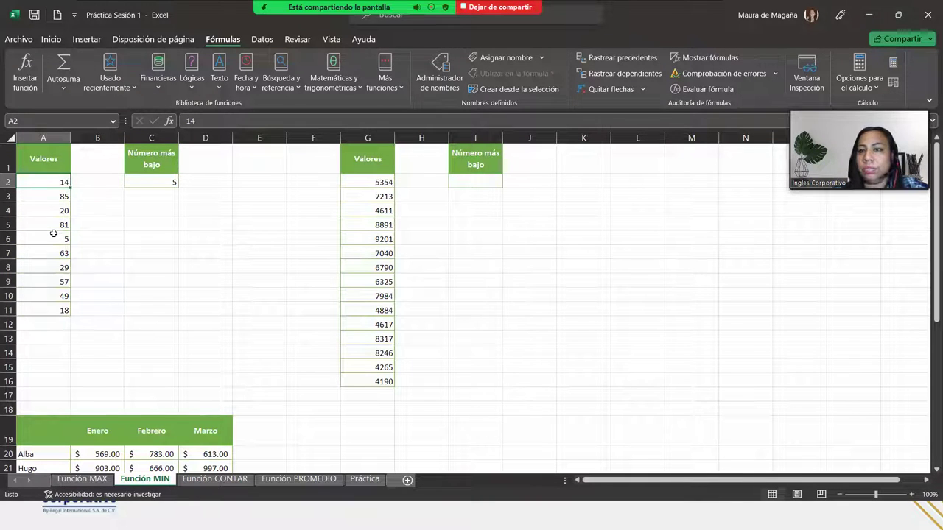
pyautogui.click(172, 183)
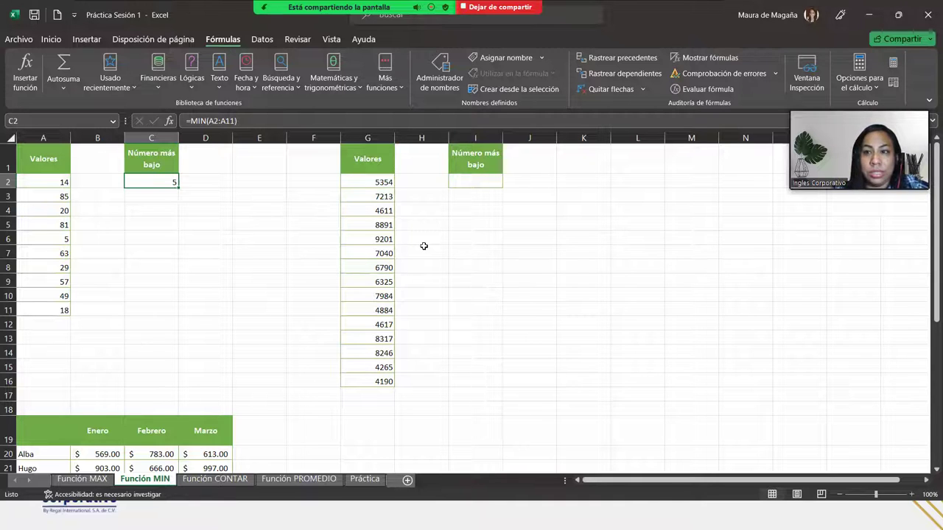
# Enter =MIN(G2:G46) in I2, extending the range past the end of the column G Valores list into empty cells.
pyautogui.click(480, 182)
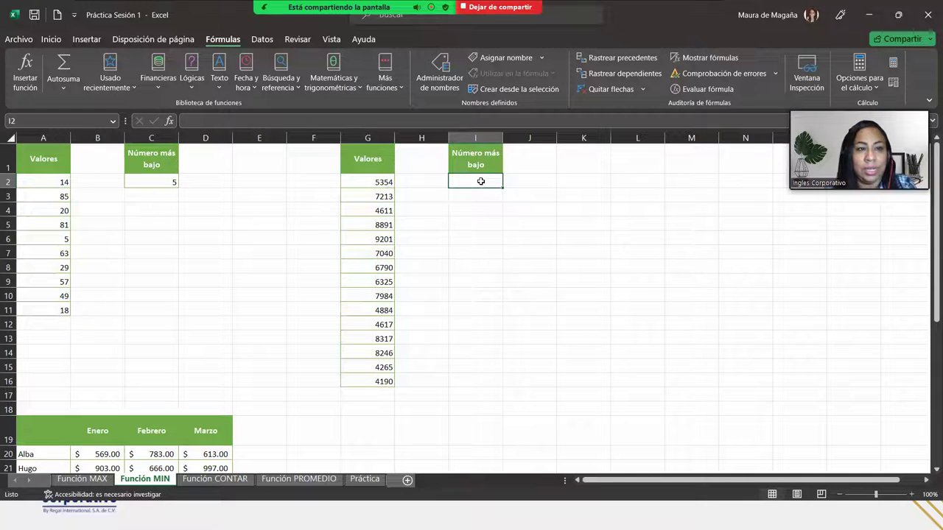
pyautogui.write('=MIN(')
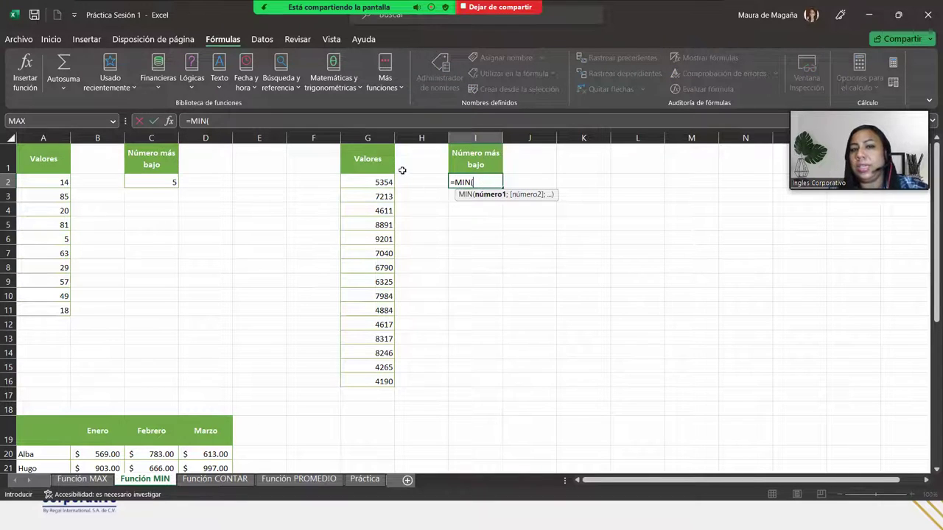
pyautogui.moveTo(368, 182); pyautogui.dragTo(365, 380)
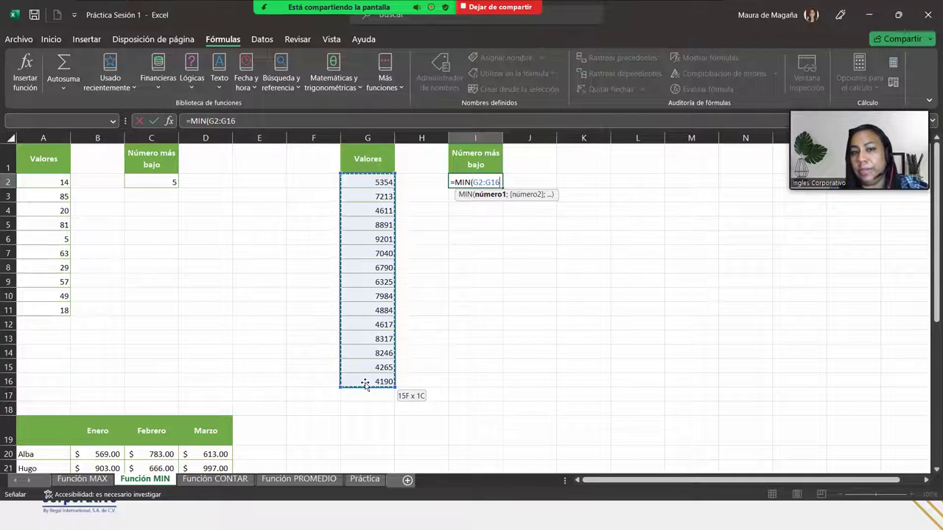
pyautogui.moveTo(365, 383); pyautogui.dragTo(376, 351)
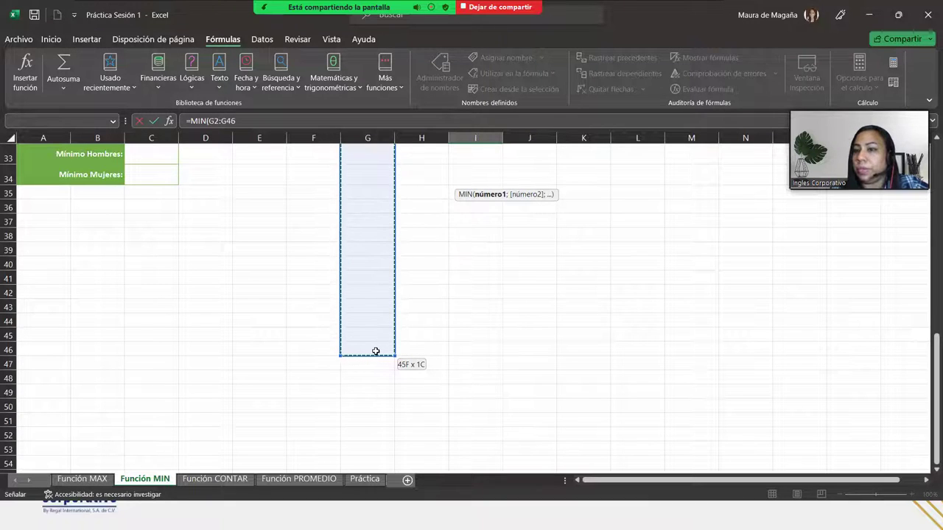
pyautogui.moveTo(376, 352); pyautogui.dragTo(375, 352)
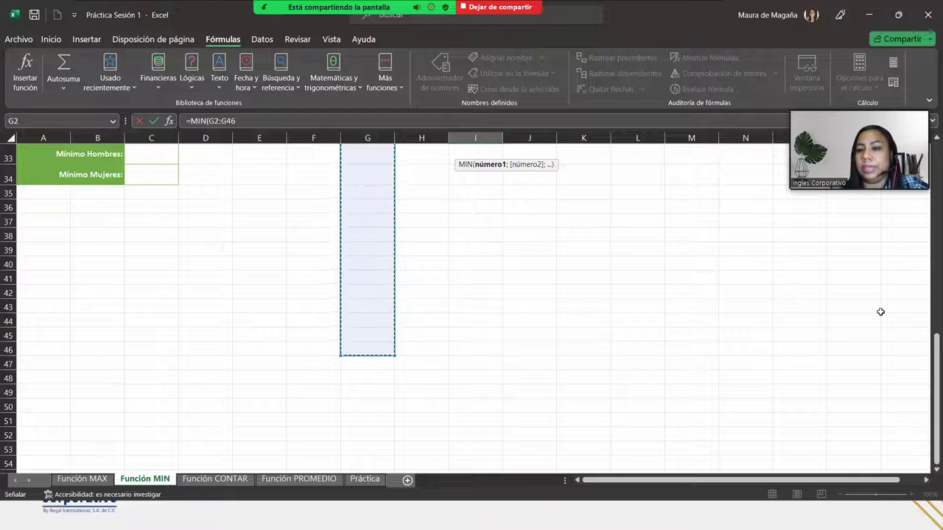
pyautogui.moveTo(934, 354); pyautogui.dragTo(929, 126)
pyautogui.click(498, 180)
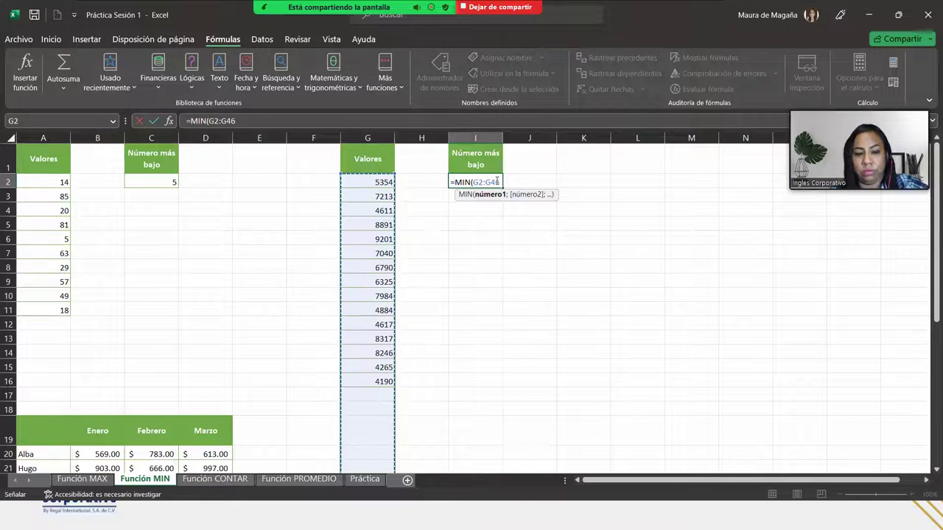
pyautogui.write(')')
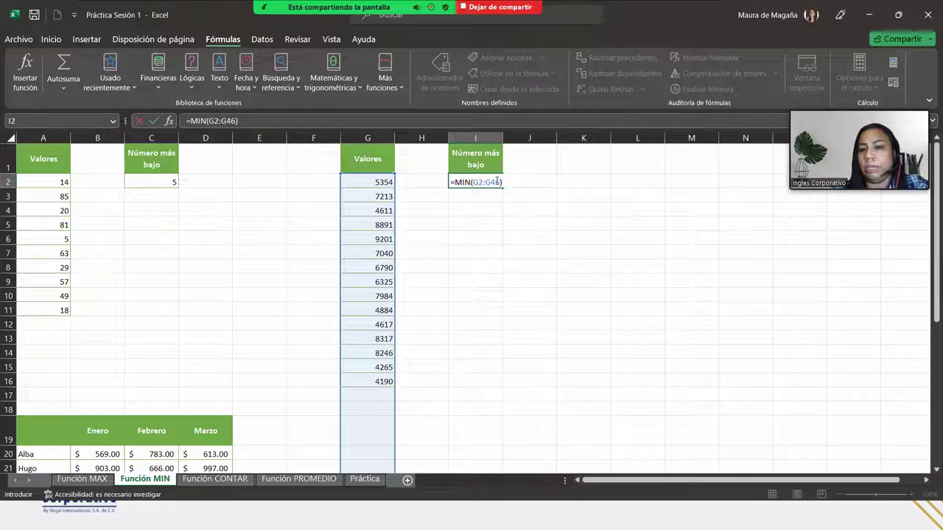
pyautogui.press('Return')
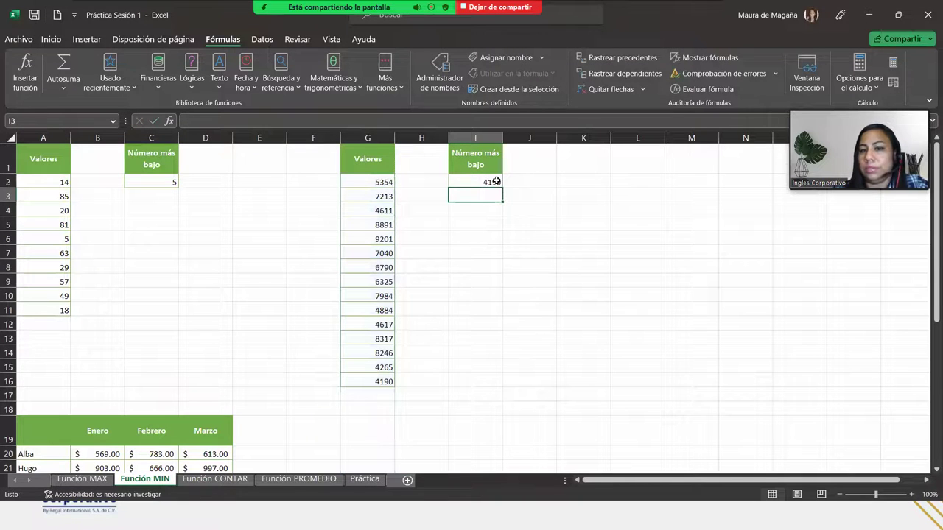
# Examine the Enero to Marzo table and the Mínimo summary cells below it on the Función MIN sheet.
pyautogui.moveTo(934, 250); pyautogui.dragTo(924, 397)
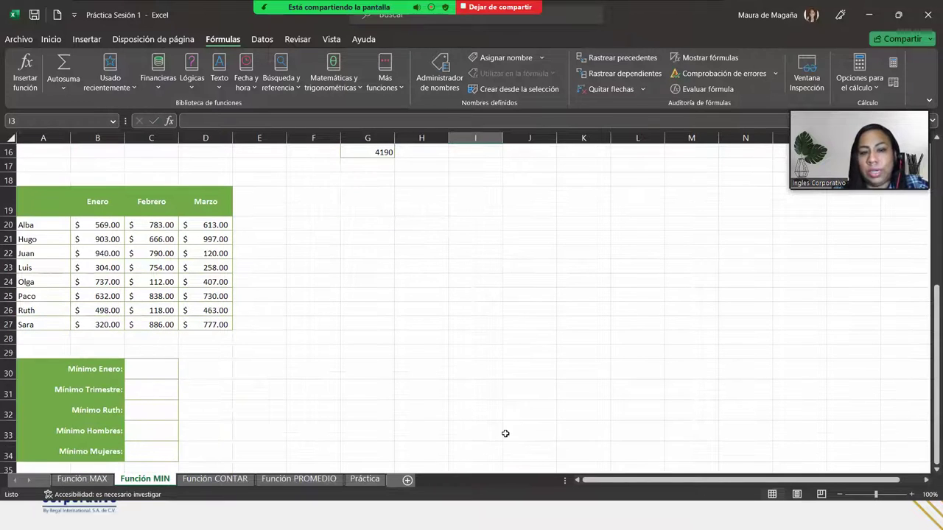
pyautogui.click(371, 430)
pyautogui.press('Down')
pyautogui.press('Down')
pyautogui.press('Down')
pyautogui.press('Down')
pyautogui.press('Down')
pyautogui.press('Down')
pyautogui.press('Down')
pyautogui.press('Down')
pyautogui.press('Down')
pyautogui.press('Down')
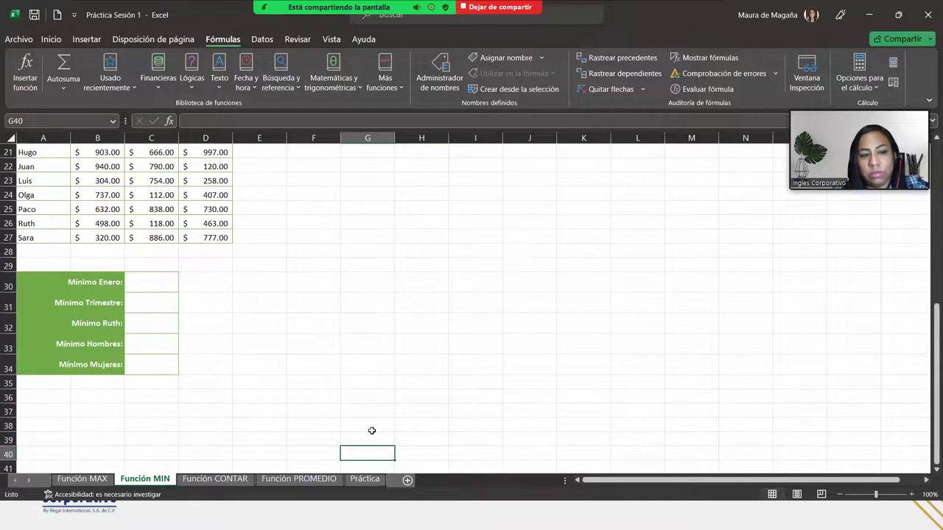
# Enter -4 in the empty cell G45, inside the I2 formula's extended range, and check the MIN result in I2.
pyautogui.press('Down')
pyautogui.press('Down')
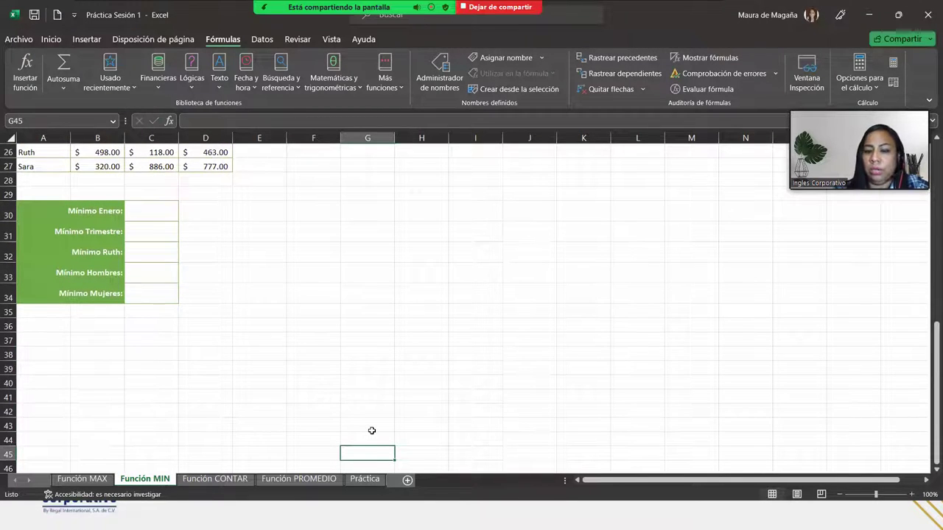
pyautogui.write('=')
pyautogui.write('4')
pyautogui.press('Return')
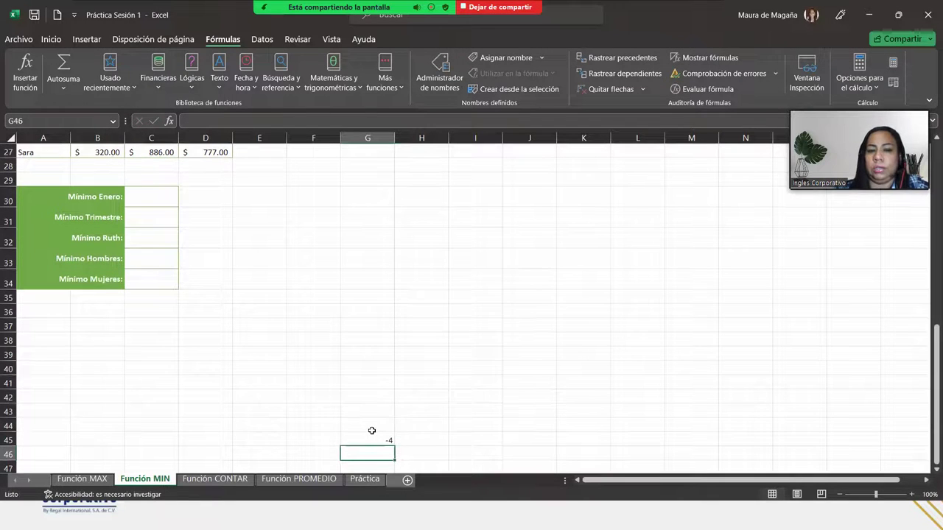
pyautogui.moveTo(928, 372); pyautogui.dragTo(930, 170)
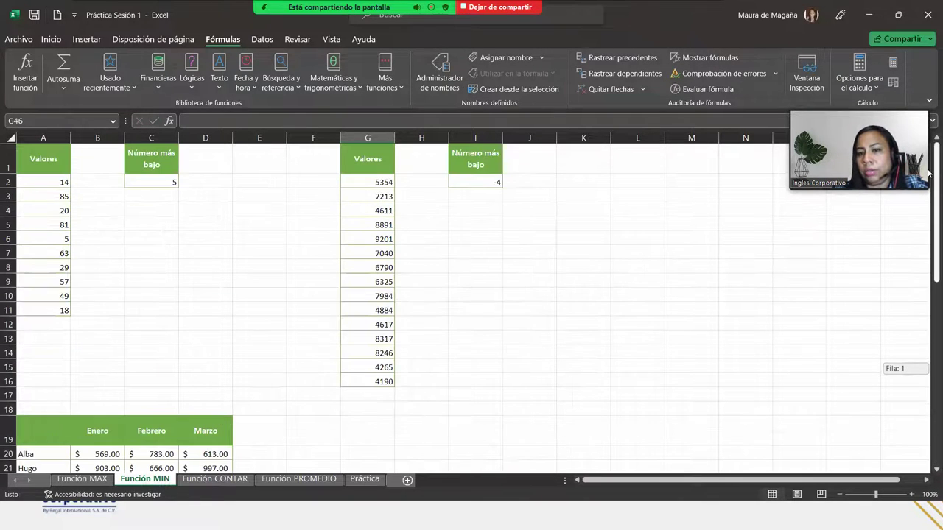
pyautogui.click(477, 182)
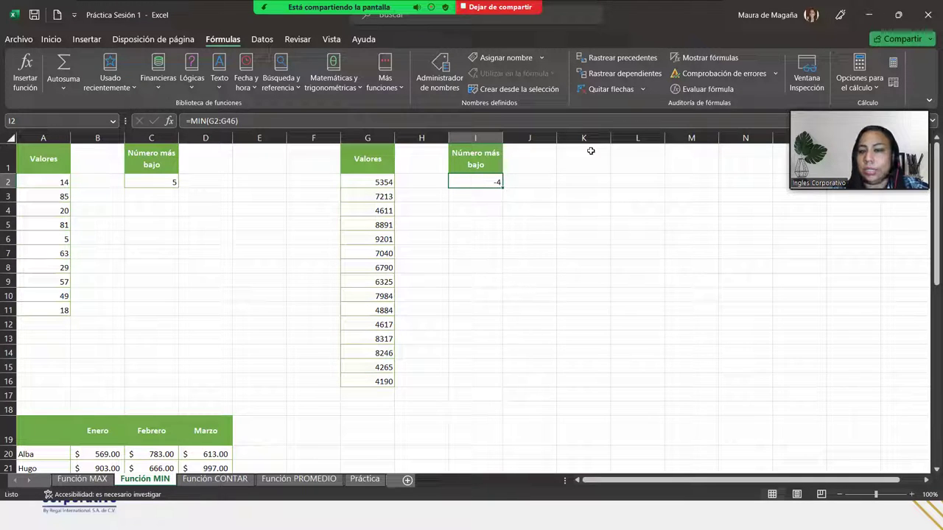
# Enter =MIN(B20:B27) in C30 to calculate the Mínimo Enero value from the monthly table.
pyautogui.scroll(-1, 928, 471)
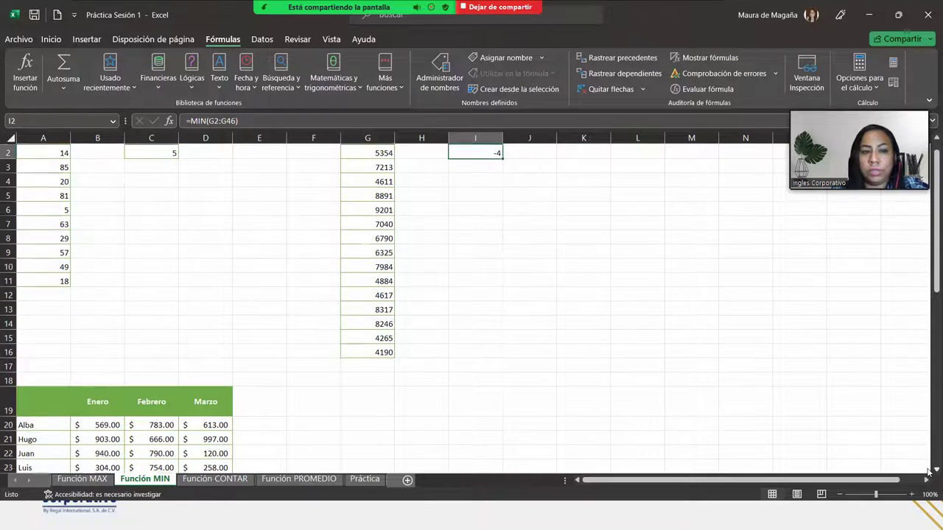
pyautogui.scroll(-4, 928, 471)
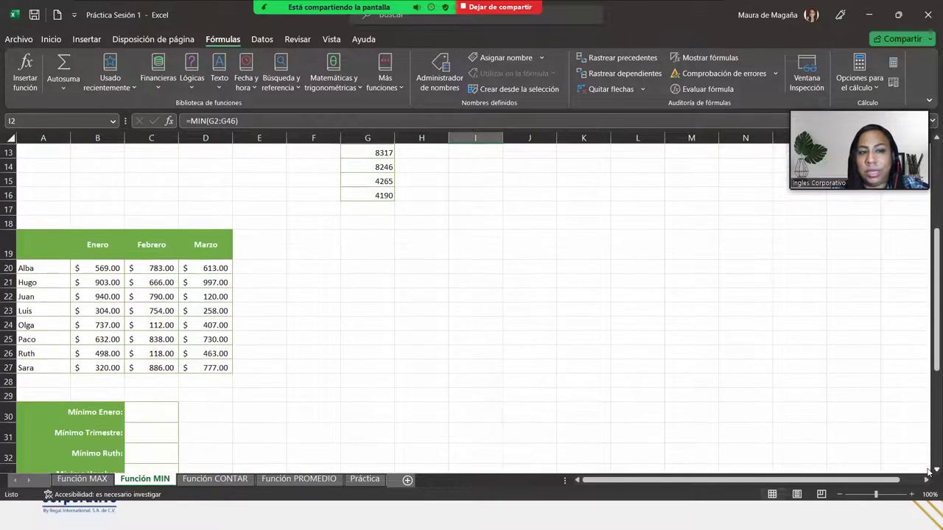
pyautogui.scroll(-1, 928, 472)
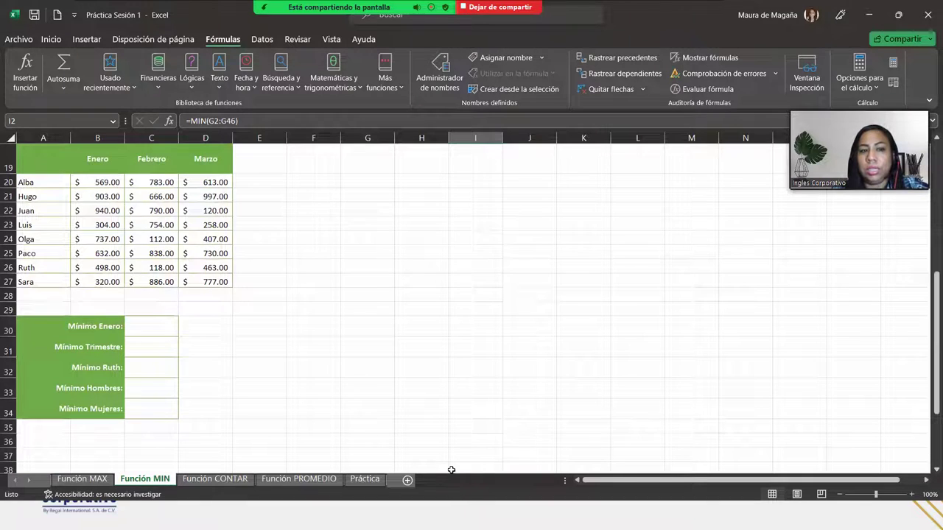
pyautogui.click(169, 328)
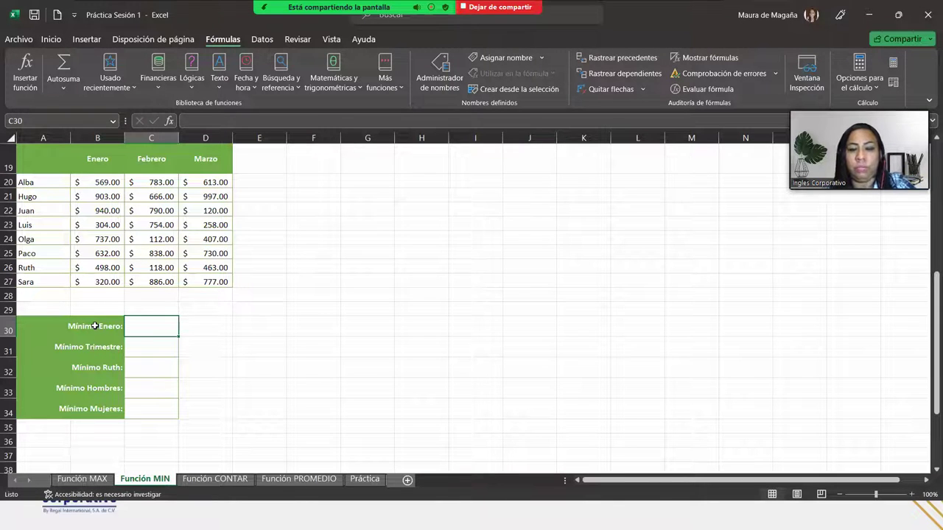
pyautogui.write('=MIN(')
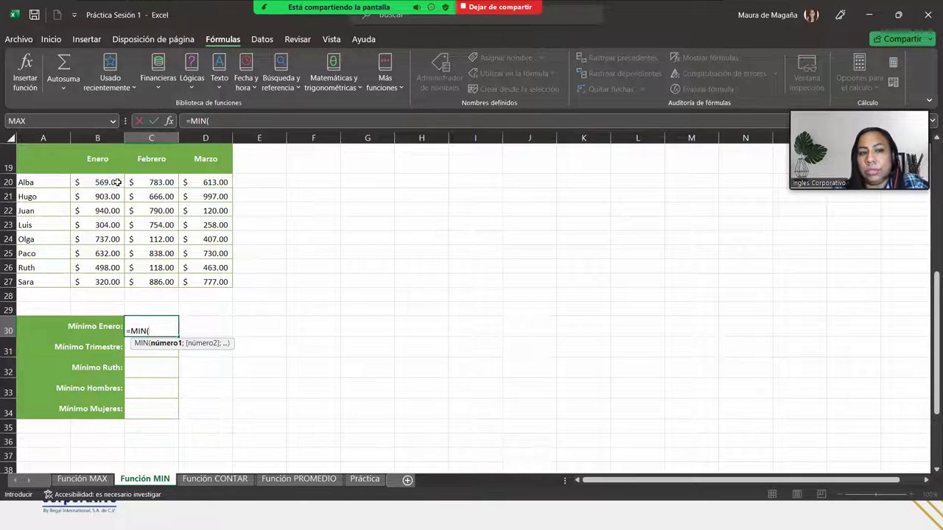
pyautogui.moveTo(115, 184); pyautogui.dragTo(116, 280)
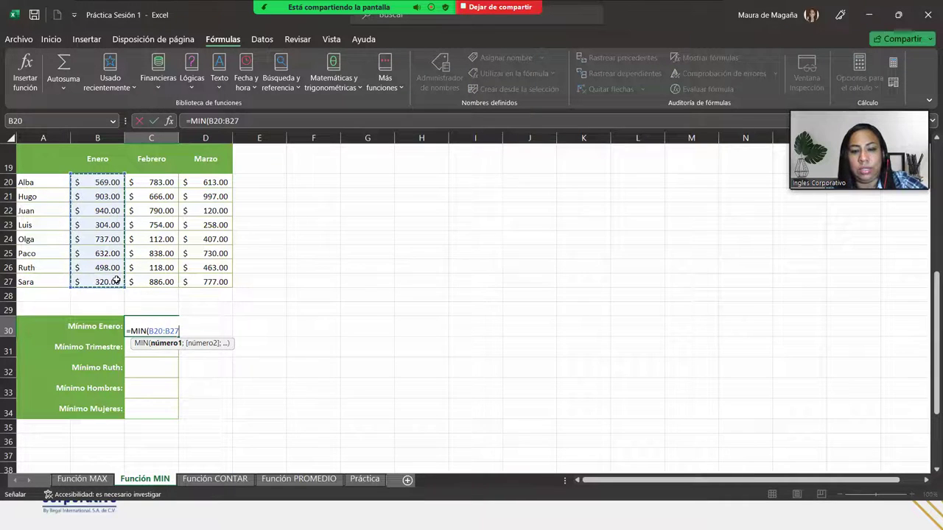
pyautogui.write(')')
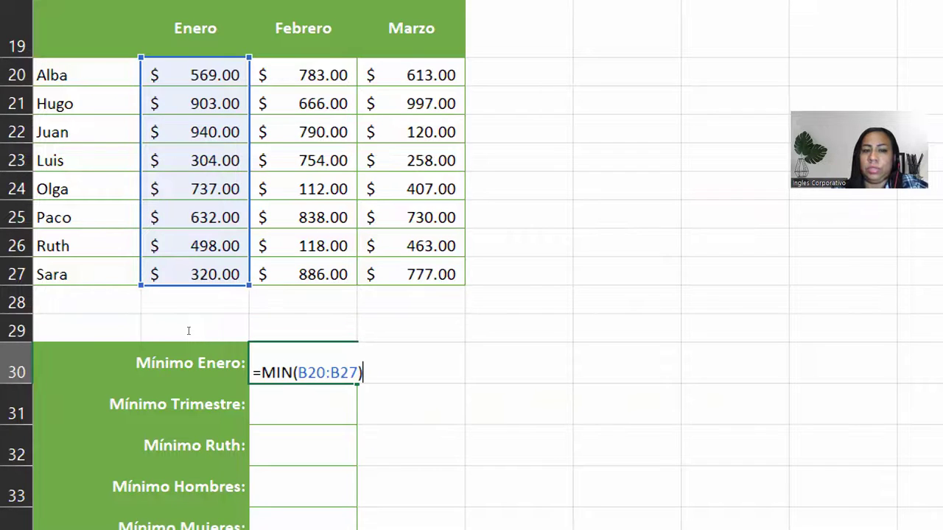
pyautogui.press('Return')
# Check the Mínimo Enero result against the values in the table's Enero column.
pyautogui.scroll(-2, 188, 331)
pyautogui.scroll(2, 164, 204)
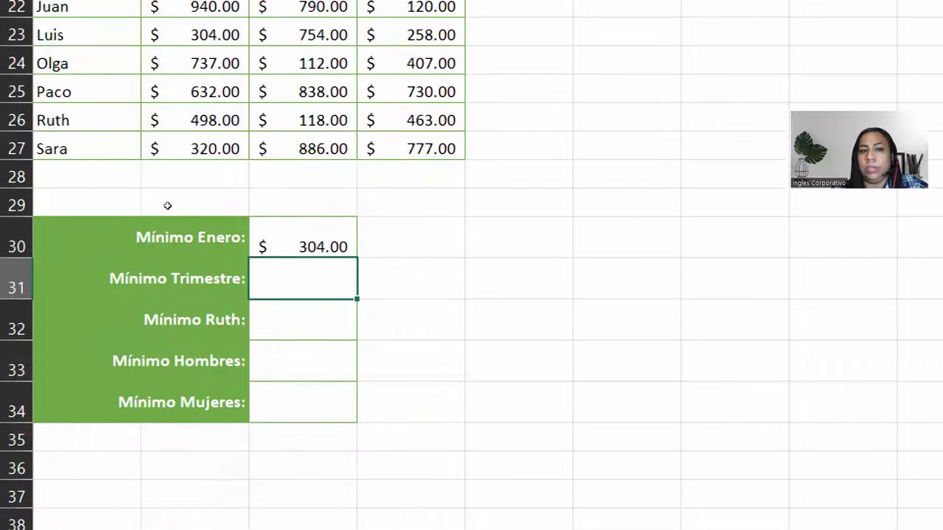
pyautogui.press('Up')
pyautogui.press('Up')
pyautogui.press('Up')
pyautogui.press('Up')
pyautogui.press('Up')
pyautogui.press('Up')
pyautogui.press('Up')
pyautogui.press('Up')
pyautogui.press('Left')
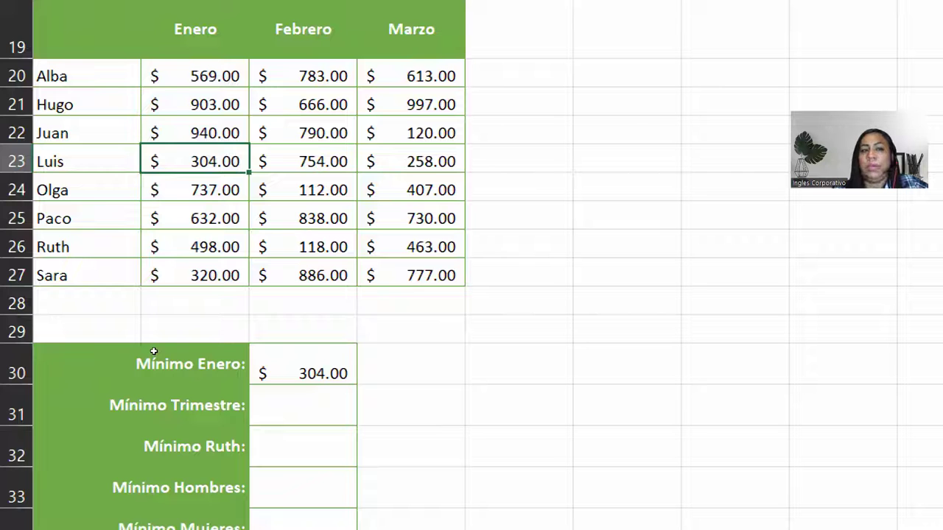
# Enter =MIN(B20:D27) in C31 to calculate Mínimo Trimestre over all three months as one range.
pyautogui.press('Return')
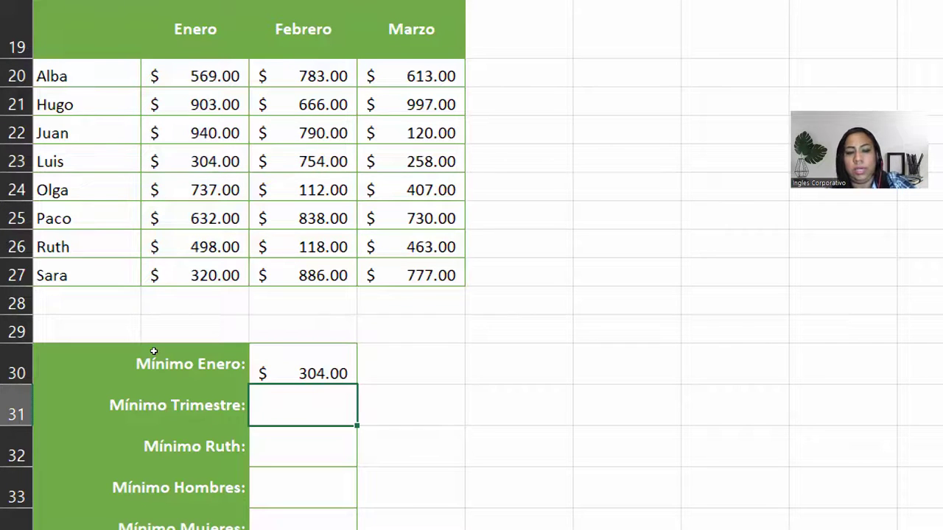
pyautogui.write('=min(')
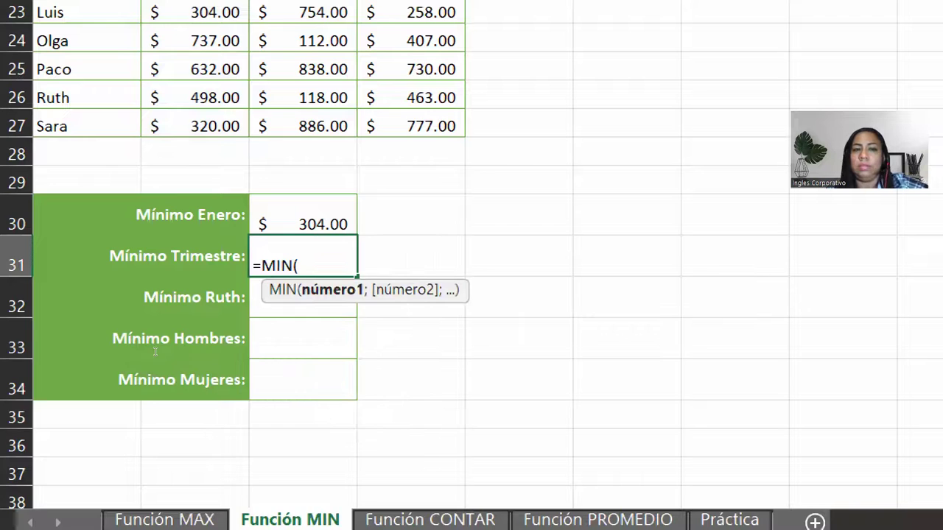
pyautogui.moveTo(195, 58); pyautogui.dragTo(352, 126)
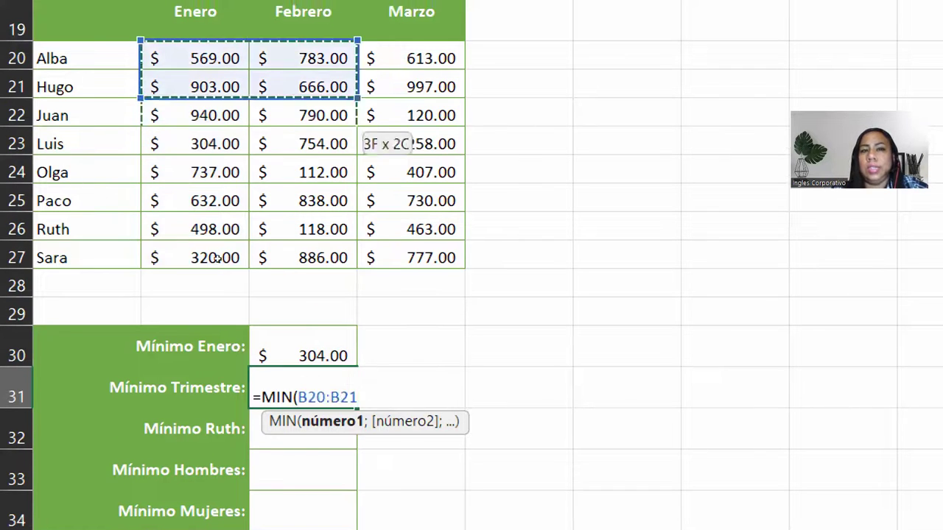
pyautogui.moveTo(217, 257); pyautogui.dragTo(217, 285)
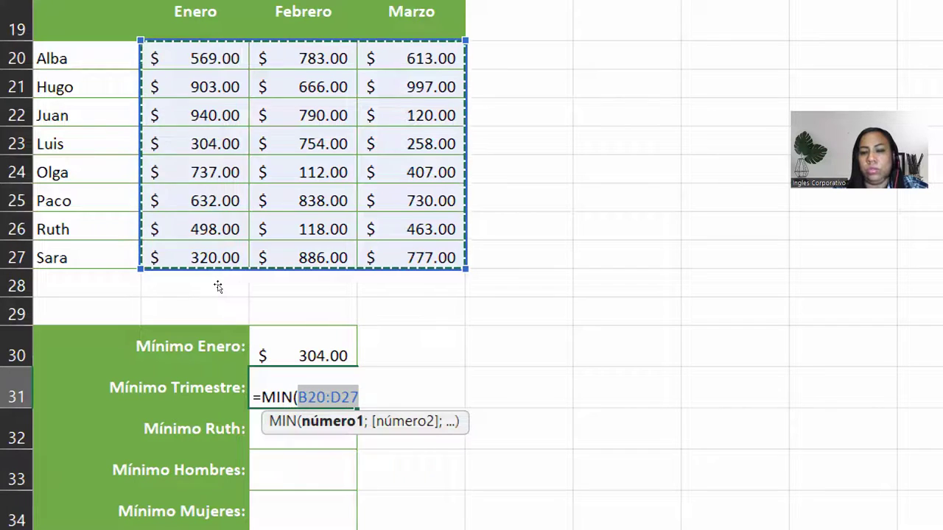
pyautogui.write(')')
pyautogui.scroll(-1, 218, 285)
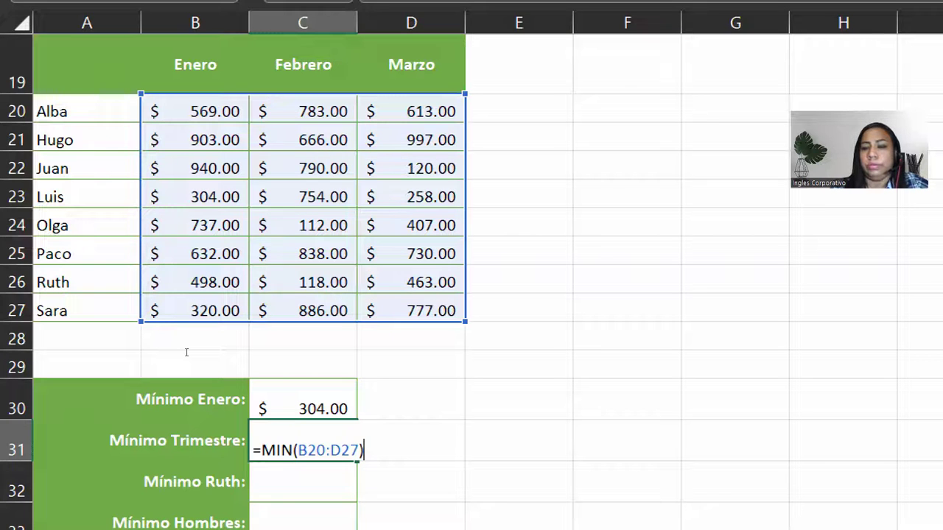
pyautogui.press('Return')
# Enter =MIN(B20:B27;C20:C27;D20:D27) in D31 as an alternative Mínimo Trimestre formula with one range per month.
pyautogui.press('Up')
pyautogui.press('Right')
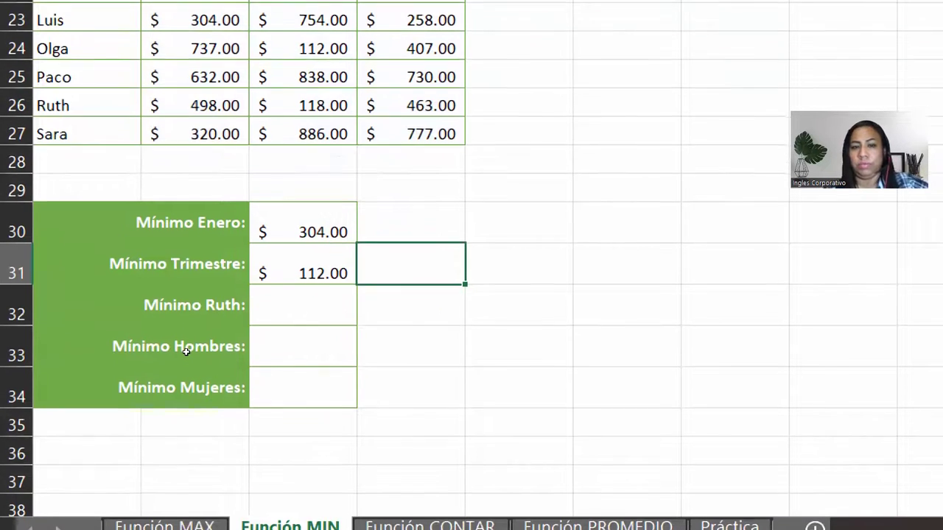
pyautogui.write('=min')
pyautogui.press('Tab')
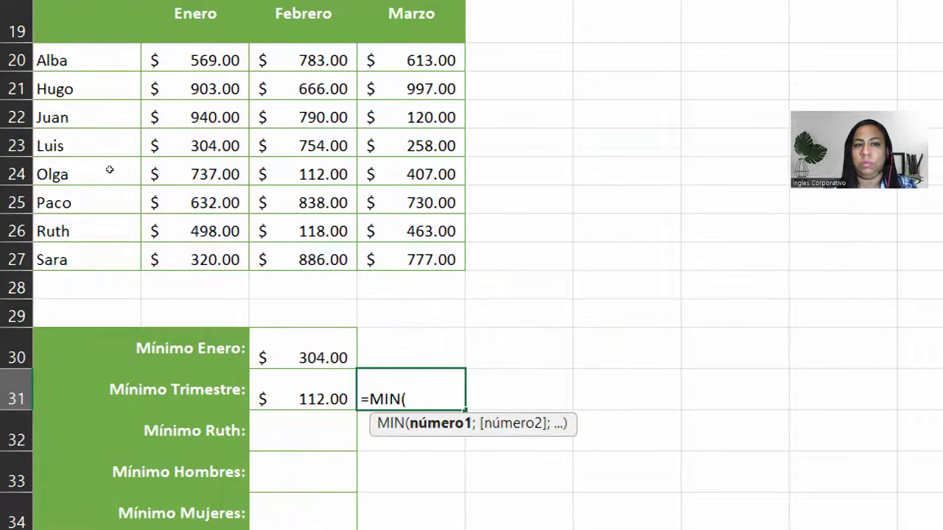
pyautogui.moveTo(185, 61); pyautogui.dragTo(221, 259)
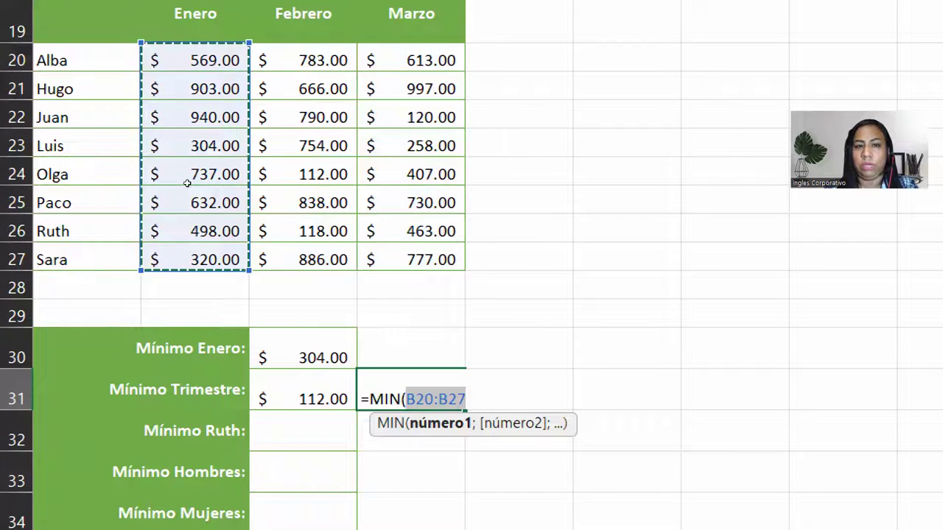
pyautogui.write(';')
pyautogui.moveTo(302, 60); pyautogui.dragTo(302, 259)
pyautogui.write(';')
pyautogui.moveTo(410, 60); pyautogui.dragTo(411, 88)
pyautogui.moveTo(206, 232); pyautogui.dragTo(205, 281)
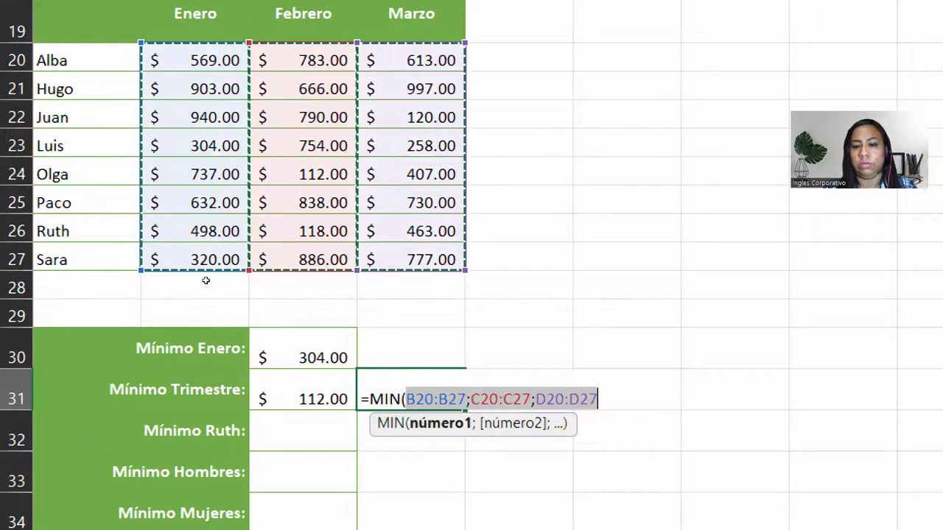
pyautogui.write(')')
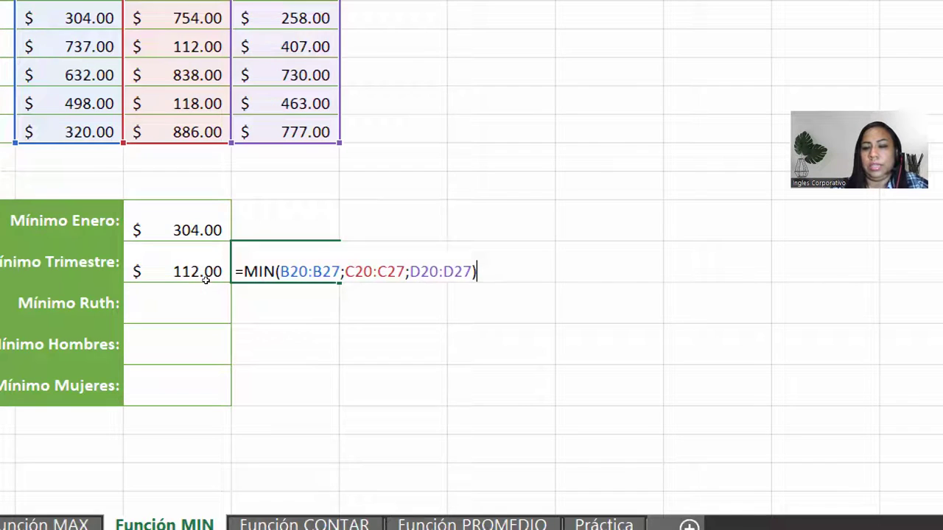
pyautogui.press('Return')
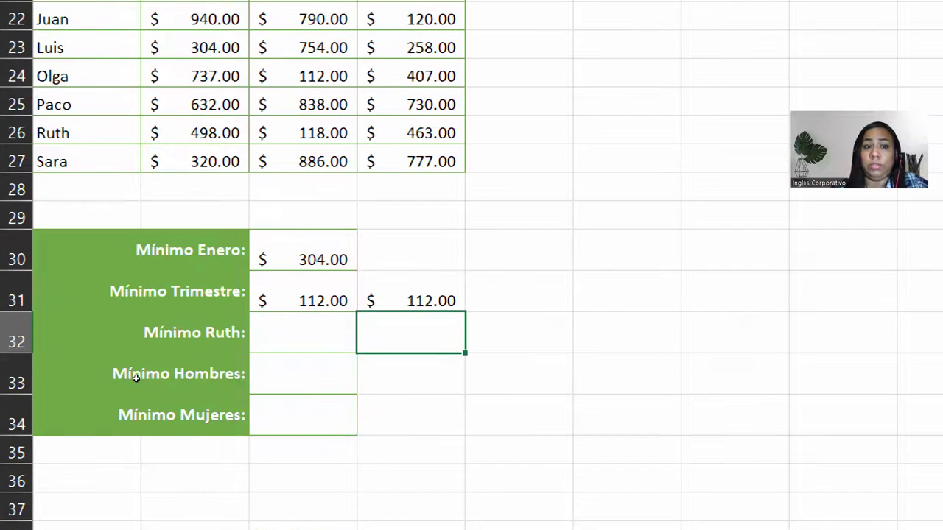
# Compare the two Mínimo Trimestre formulas in C31 and D31.
pyautogui.press('Left')
pyautogui.press('Up')
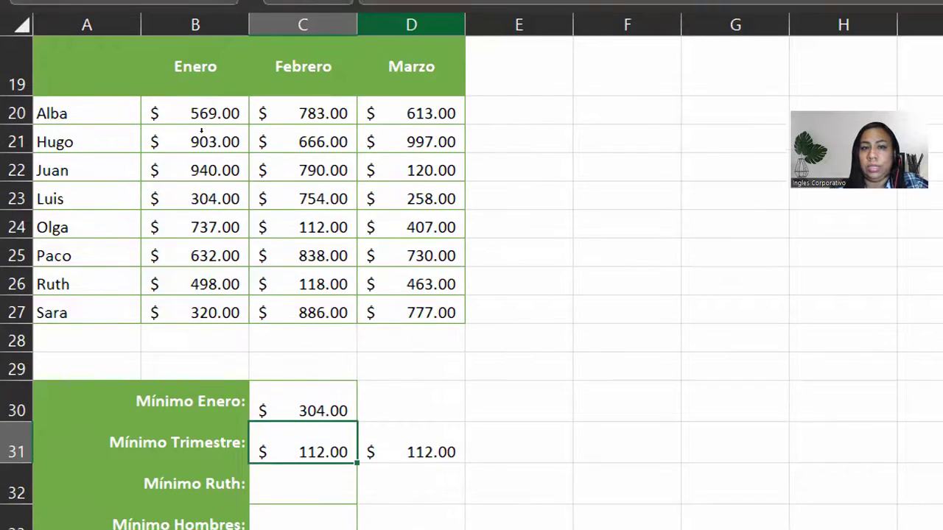
pyautogui.press('Right')
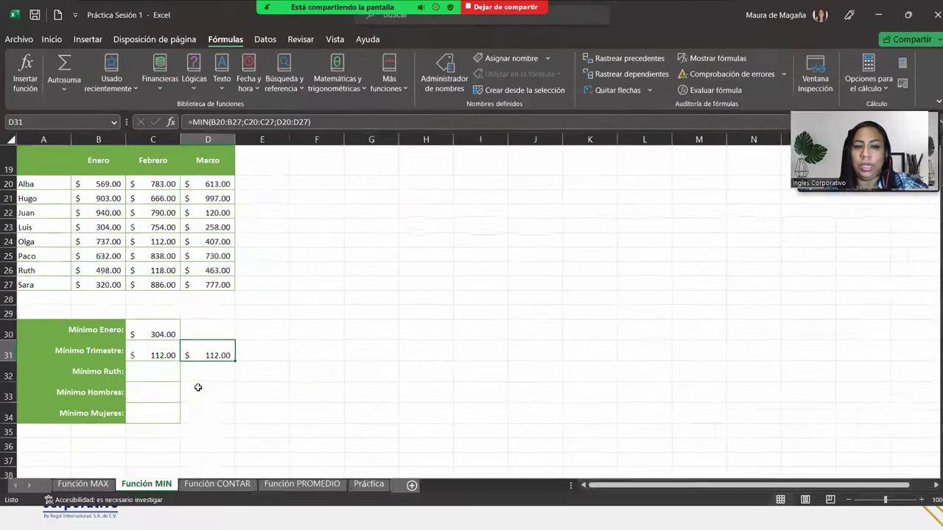
# Enter =MIN(B26:D26) in C32 to calculate the quarterly minimum for the person in row 26.
pyautogui.click(137, 374)
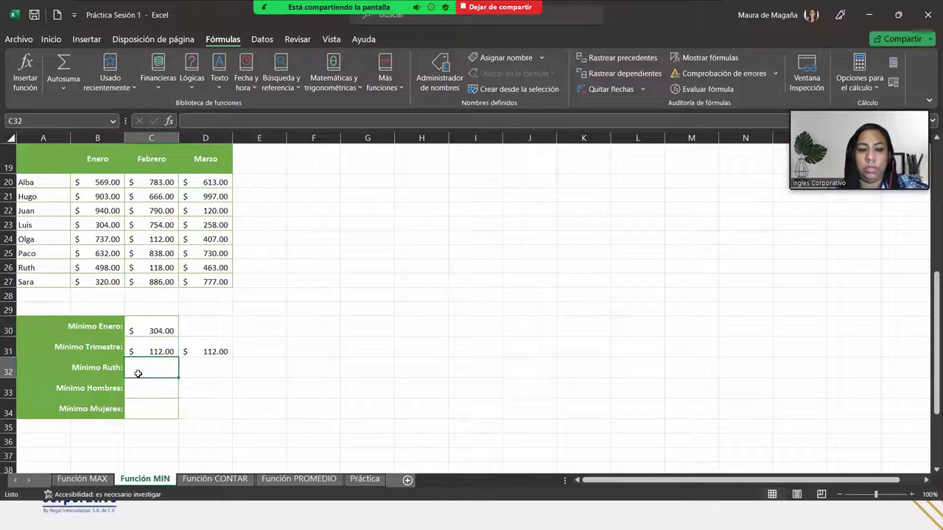
pyautogui.write('=MIN(')
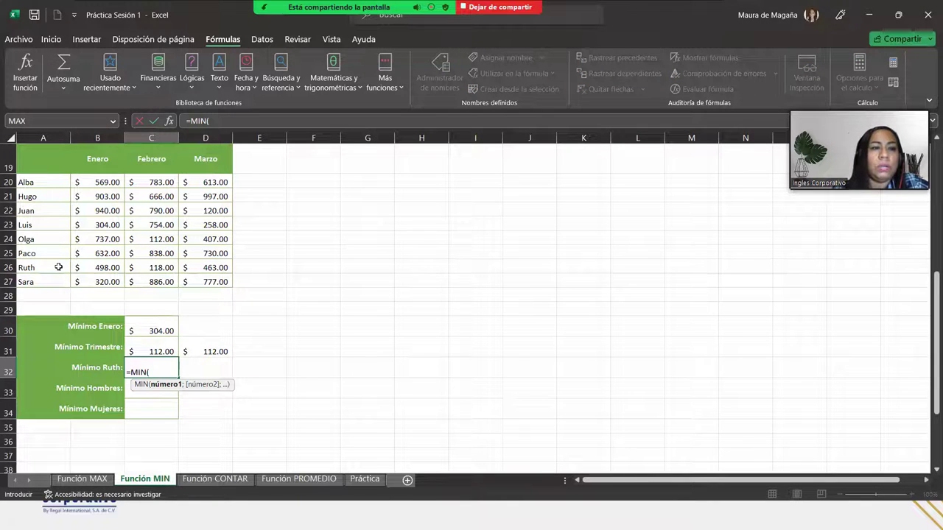
pyautogui.moveTo(77, 268); pyautogui.dragTo(207, 268)
pyautogui.write(')')
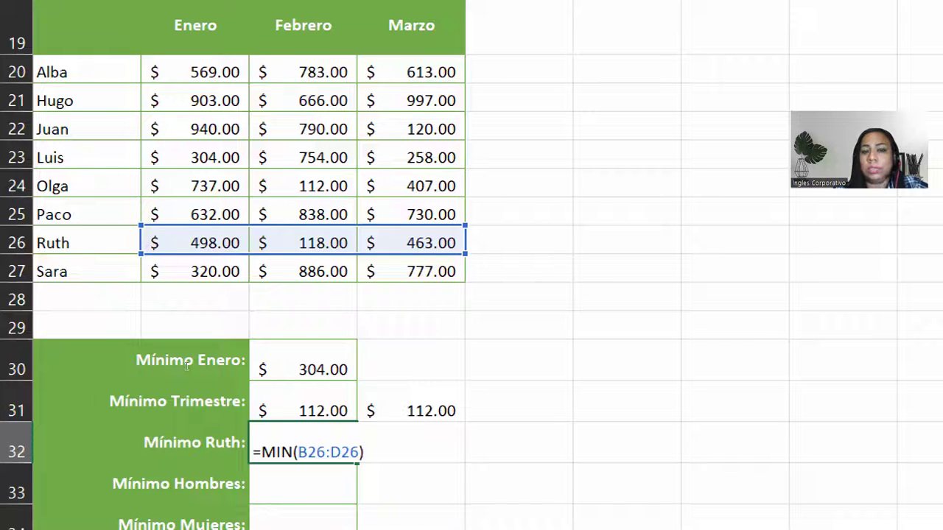
pyautogui.press('Return')
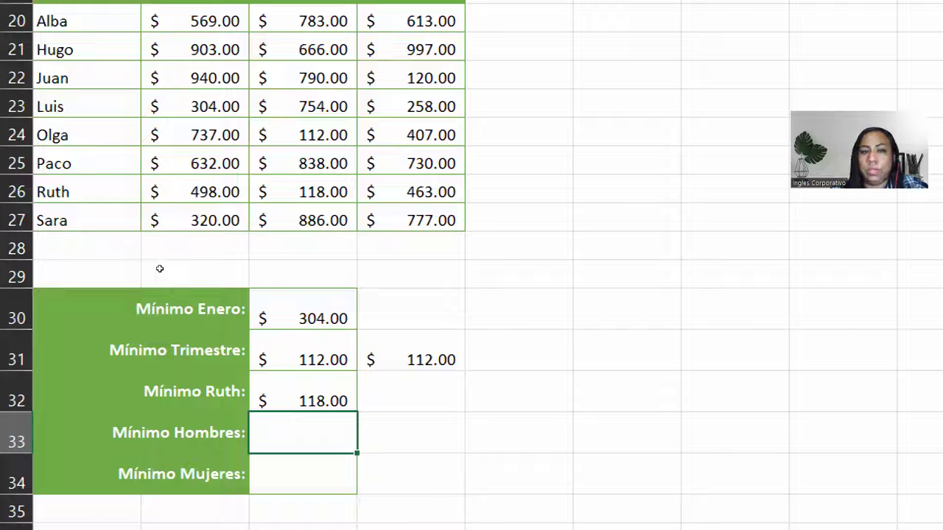
# Enter =MIN(B21:D21;B23:D23;B25:D25;B22:D22) in C33 to calculate Mínimo Hombres with one range per man.
pyautogui.scroll(-1, 133, 414)
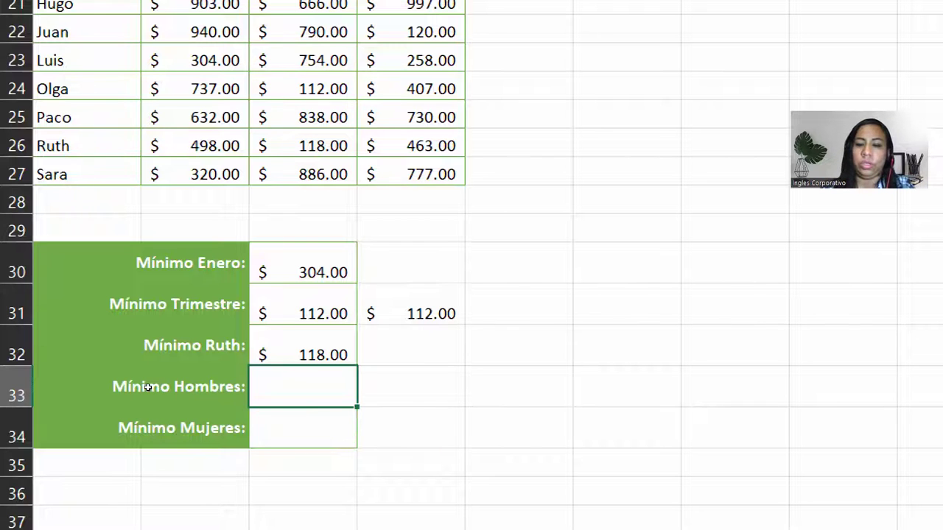
pyautogui.write('=min')
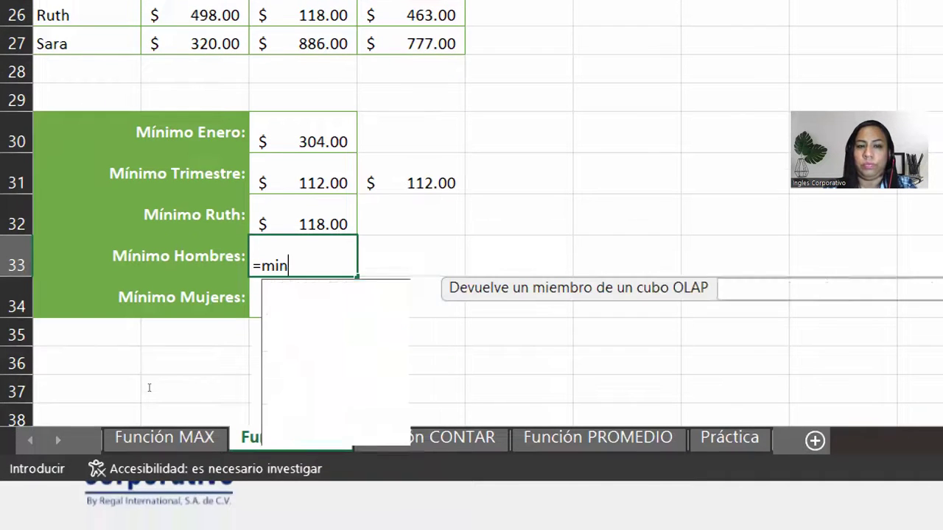
pyautogui.press('Tab')
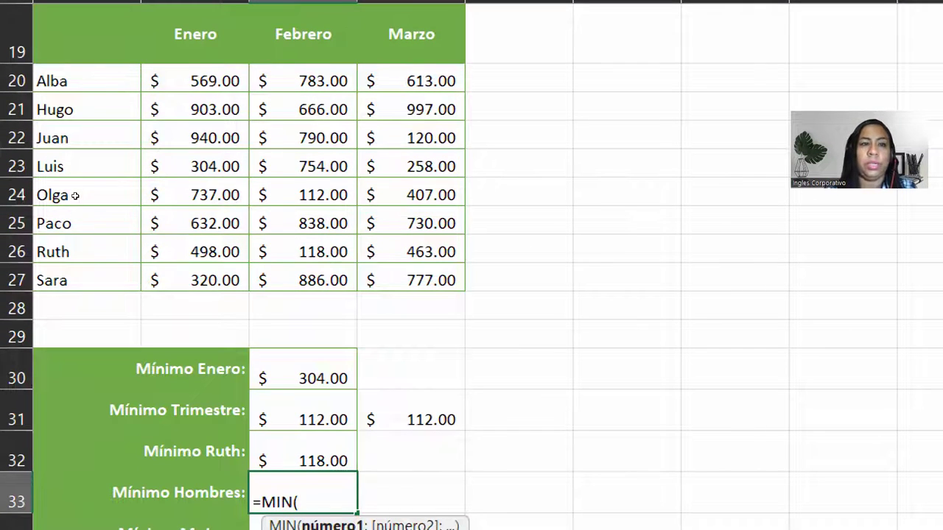
pyautogui.moveTo(193, 109); pyautogui.dragTo(310, 138)
pyautogui.moveTo(171, 207); pyautogui.dragTo(411, 109)
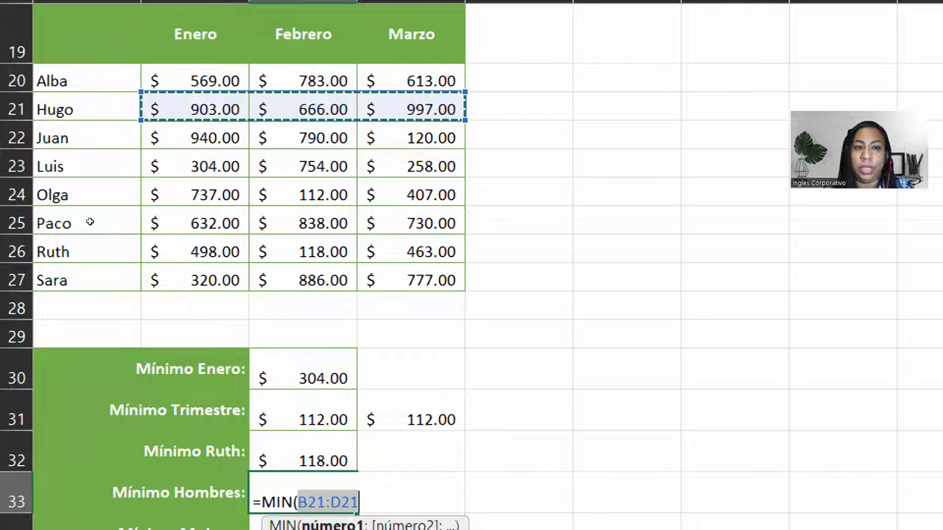
pyautogui.write(';')
pyautogui.moveTo(90, 222); pyautogui.dragTo(198, 223)
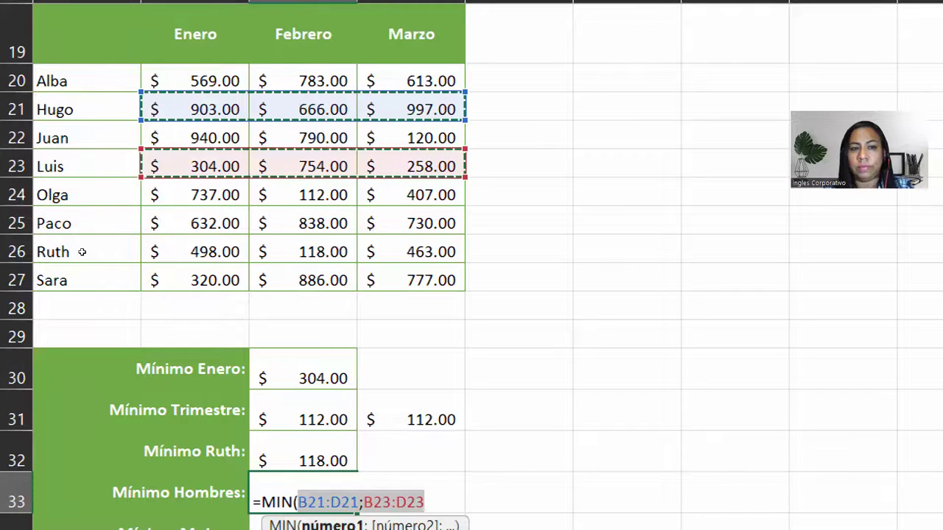
pyautogui.write(';')
pyautogui.moveTo(152, 252); pyautogui.dragTo(442, 252)
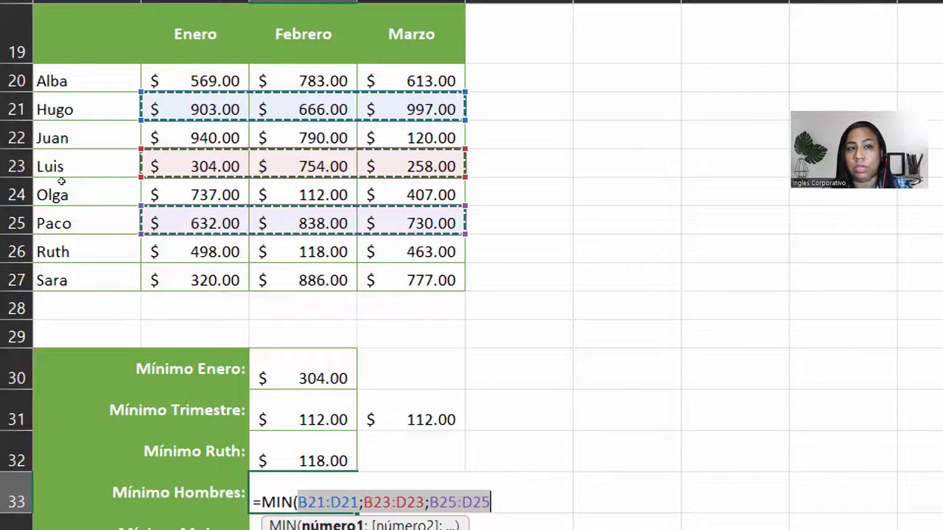
pyautogui.write(';B22')
pyautogui.hotkey('shift', 'Right')
pyautogui.hotkey('shift', 'Right')
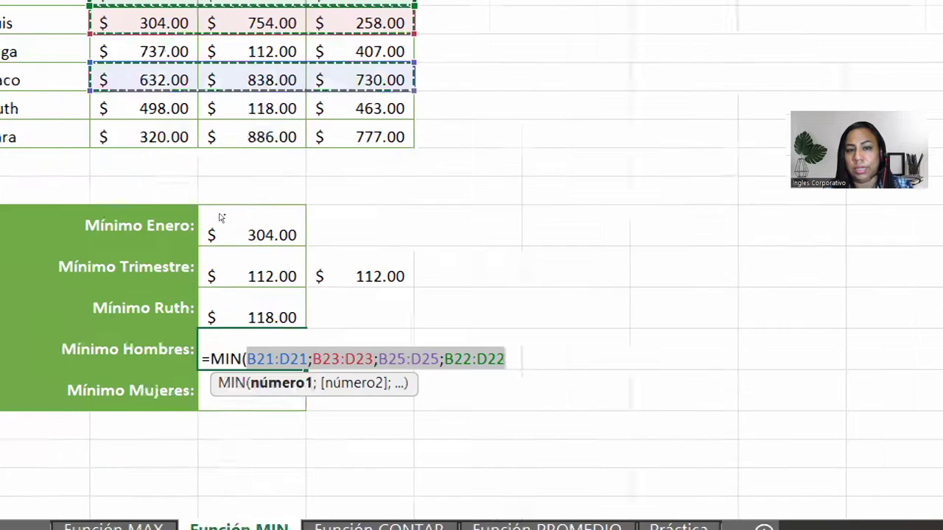
pyautogui.write(')')
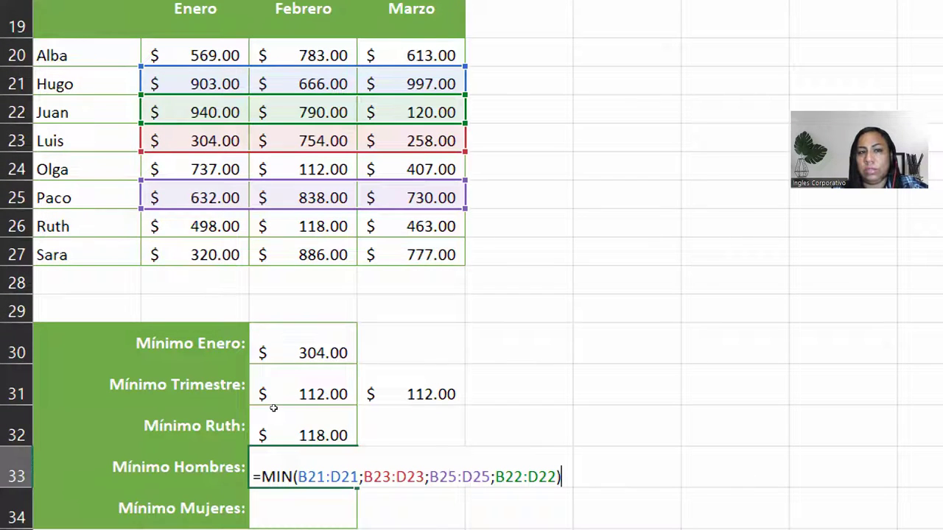
pyautogui.press('Return')
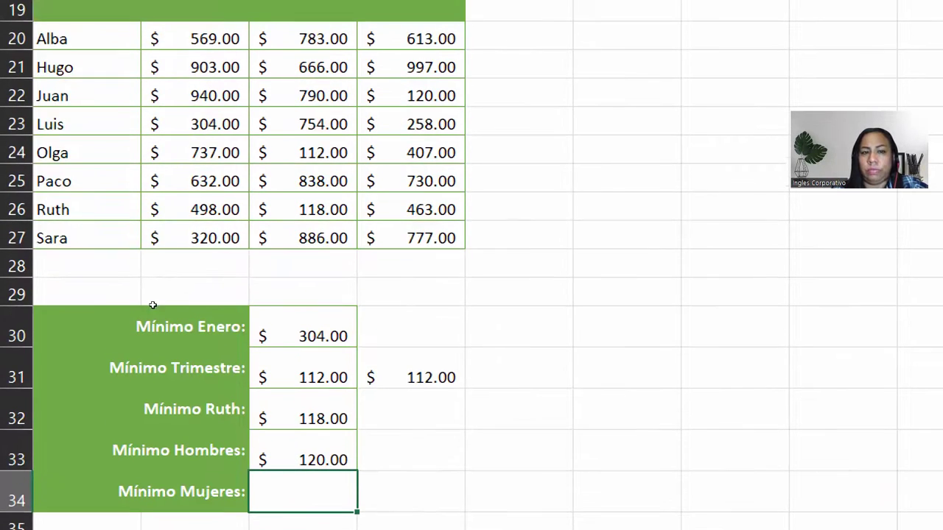
# Review the row ranges used in the Mínimo Hombres formula in C33.
pyautogui.press('Up')
pyautogui.press('F2')
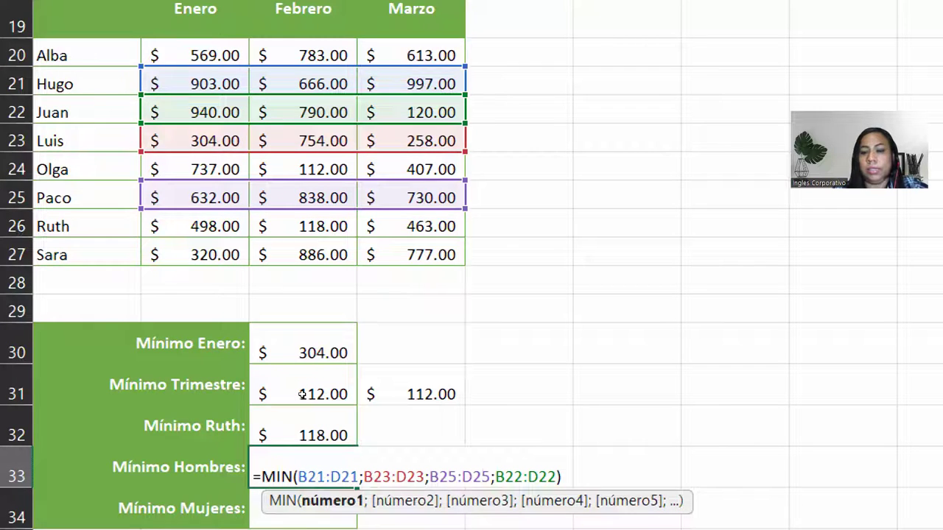
pyautogui.press('Return')
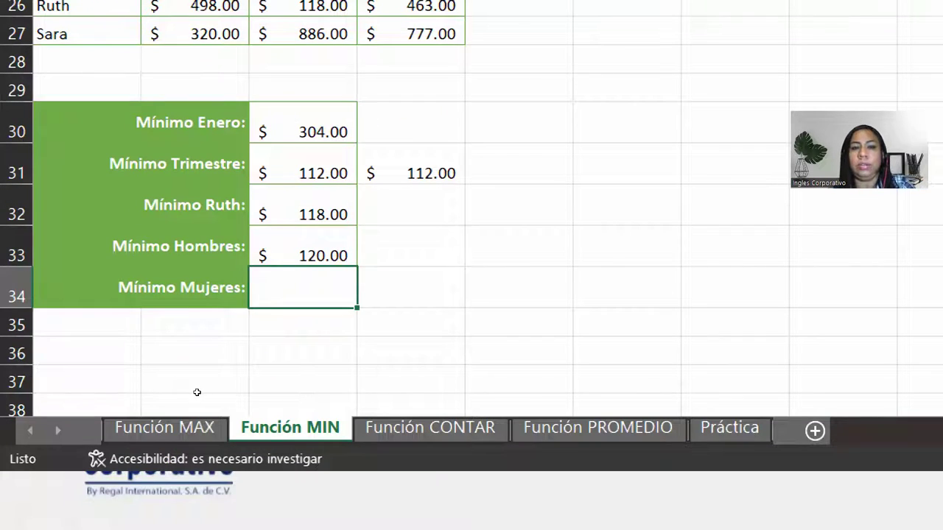
# Enter =MIN(B21:D23;B25:D25) in D33 as a shorter Mínimo Hombres formula that groups the adjacent rows.
pyautogui.press('Up')
pyautogui.press('Right')
pyautogui.write('=mi')
pyautogui.press('Tab')
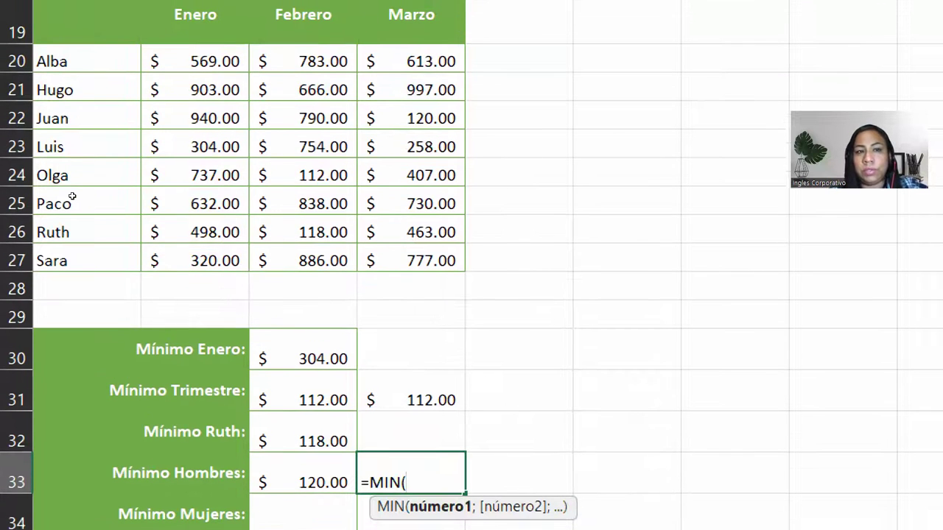
pyautogui.click(195, 89)
pyautogui.hotkey('shift', 'Right')
pyautogui.hotkey('shift', 'Right')
pyautogui.hotkey('shift', 'Down')
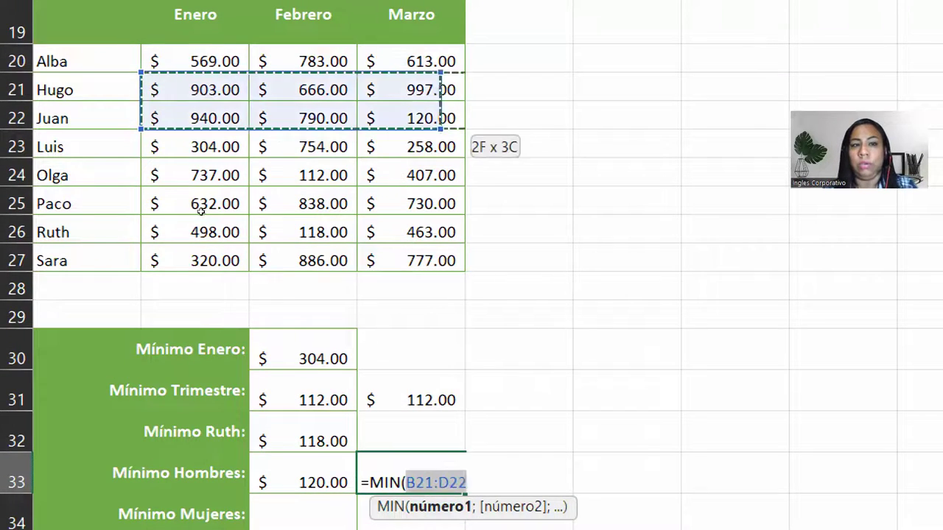
pyautogui.hotkey('shift', 'Down')
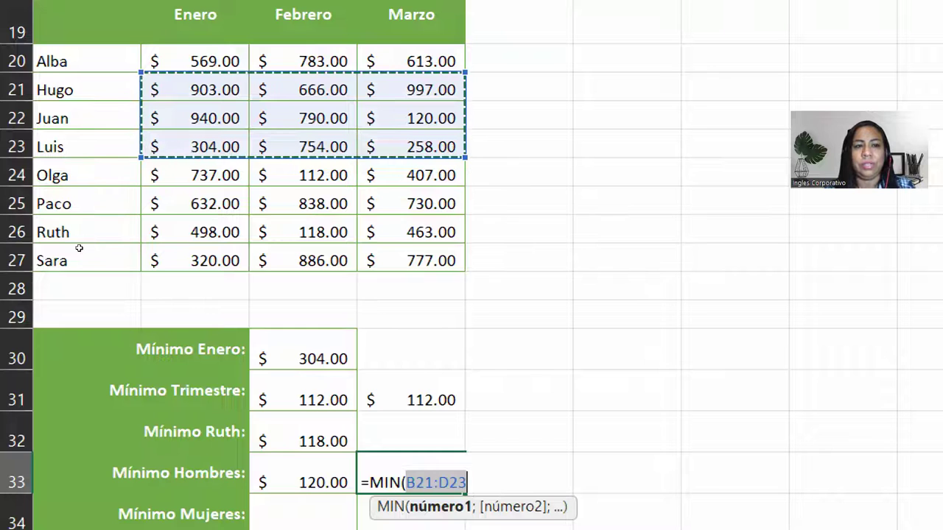
pyautogui.write(';')
pyautogui.moveTo(195, 203); pyautogui.dragTo(411, 204)
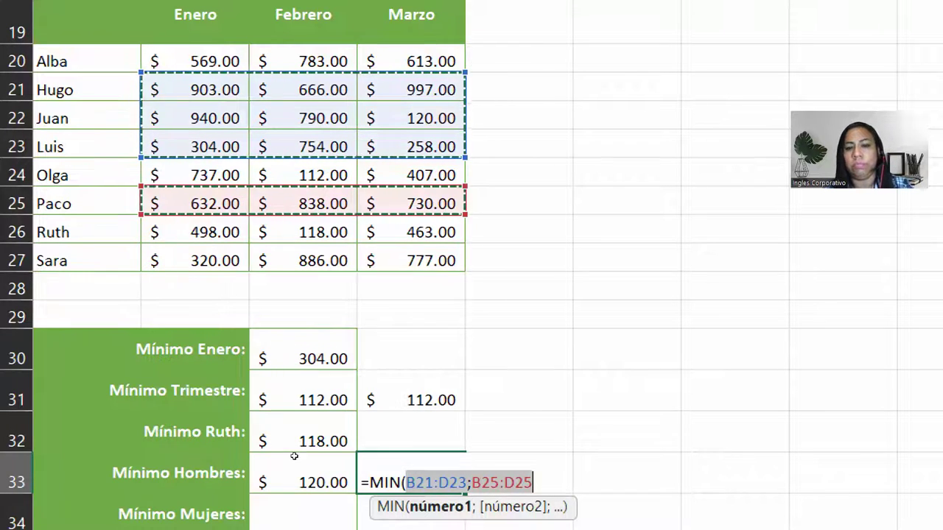
pyautogui.scroll(-1, 294, 456)
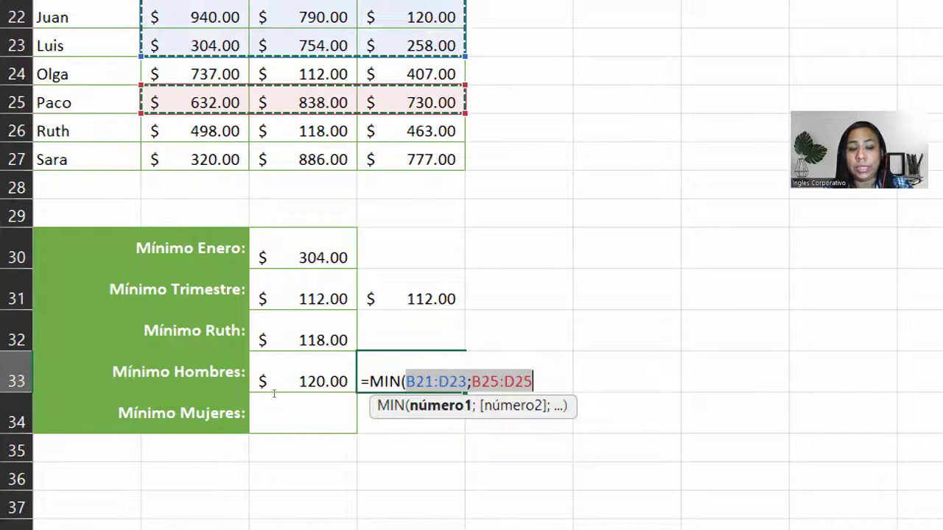
pyautogui.write(')')
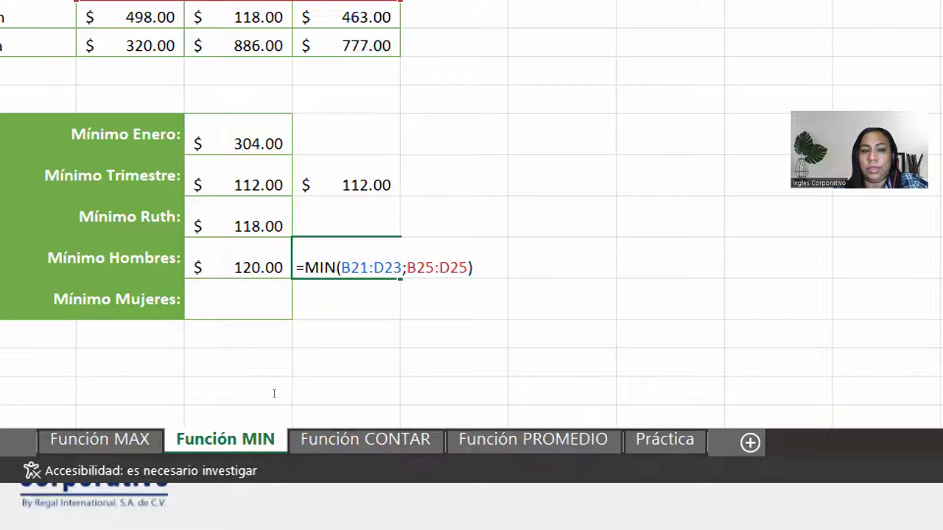
pyautogui.press('Return')
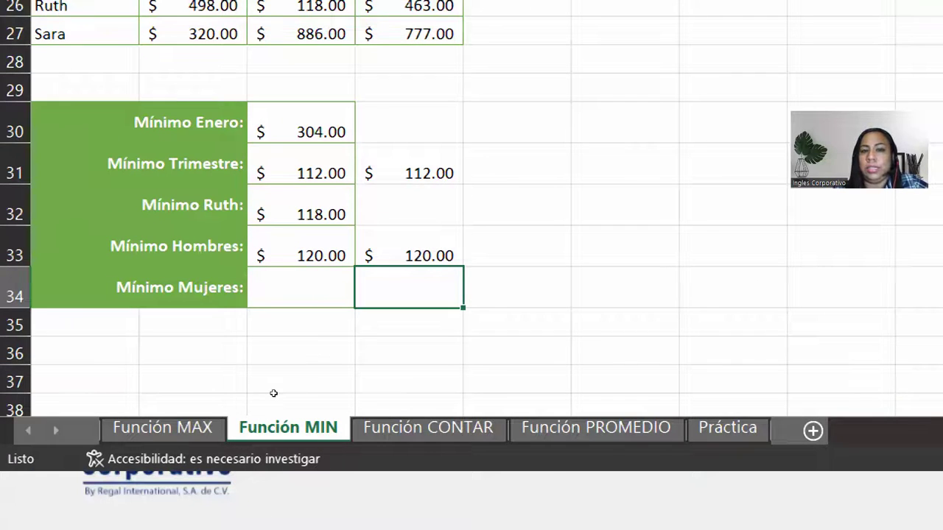
# Review the grouped ranges in the alternative Mínimo Hombres formula in D33.
pyautogui.press('Up')
pyautogui.press('F2')
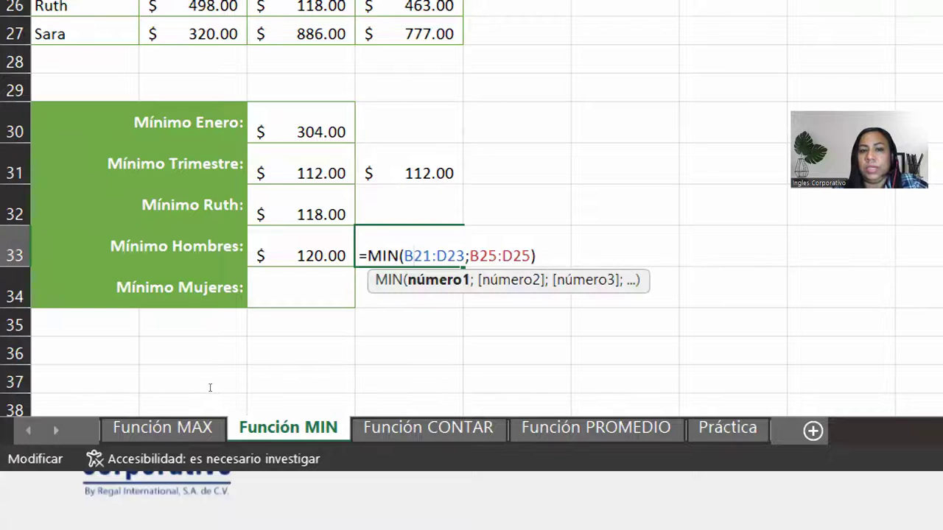
pyautogui.press('End')
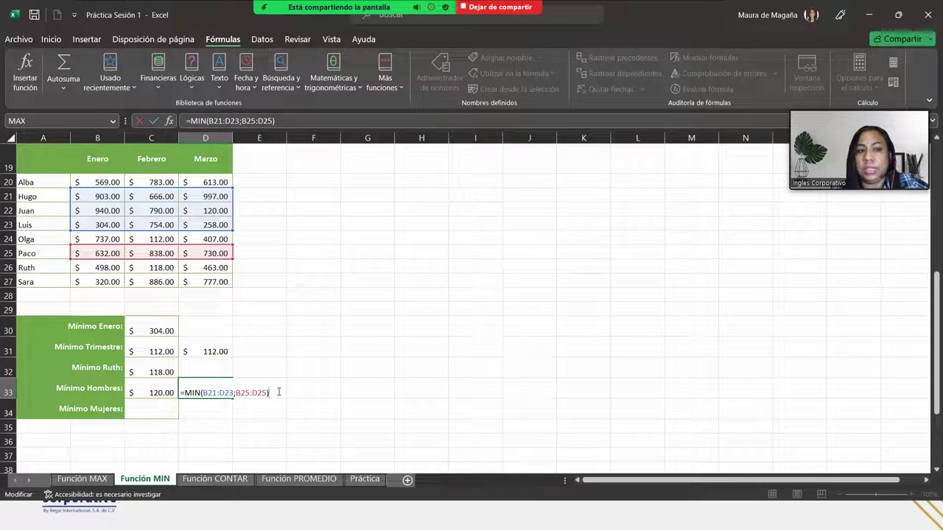
pyautogui.press('Return')
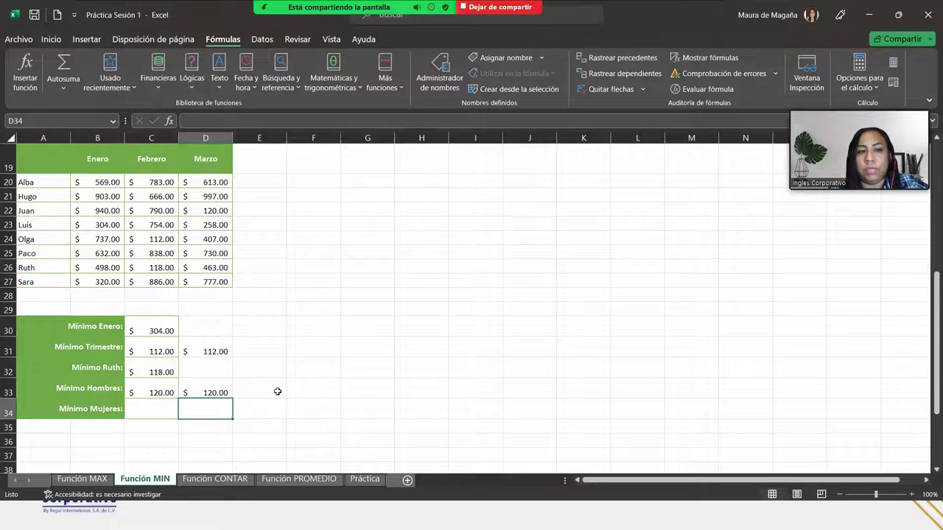
# Enter =MIN(B20:D20;B24:D24;B26:D27) in C34 to calculate Mínimo Mujeres.
pyautogui.press('Left')
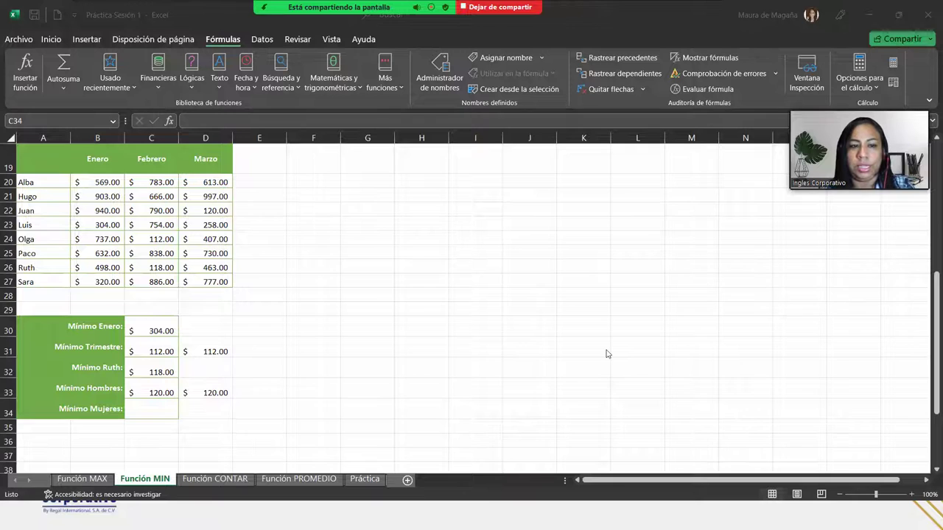
pyautogui.moveTo(372, 49)
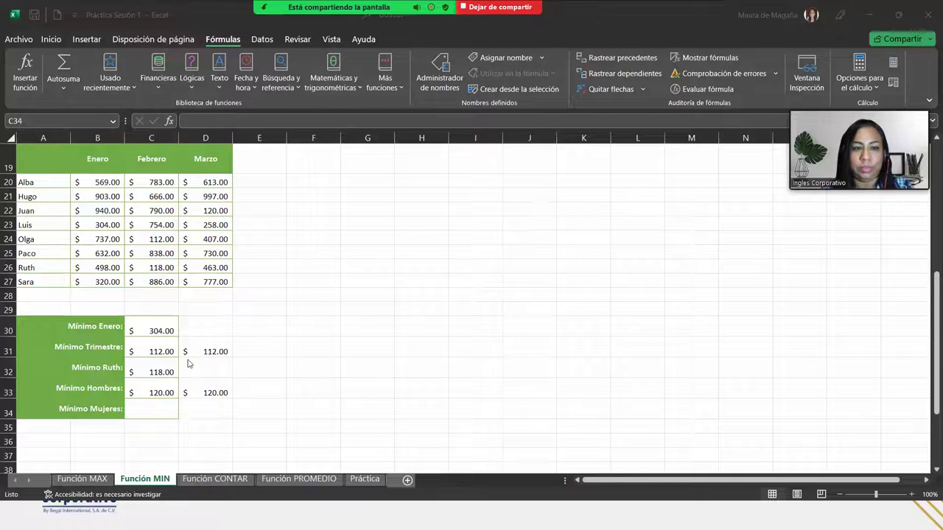
pyautogui.click(161, 410)
pyautogui.write('=min')
pyautogui.press('Tab')
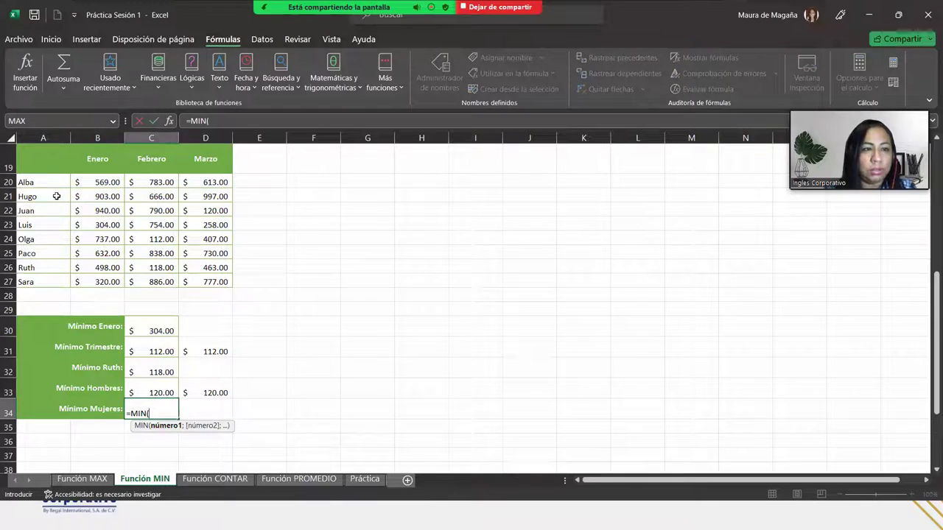
pyautogui.moveTo(83, 183); pyautogui.dragTo(199, 181)
pyautogui.write(';')
pyautogui.moveTo(78, 239); pyautogui.dragTo(194, 238)
pyautogui.write(';')
pyautogui.moveTo(99, 268); pyautogui.dragTo(211, 279)
pyautogui.write(')')
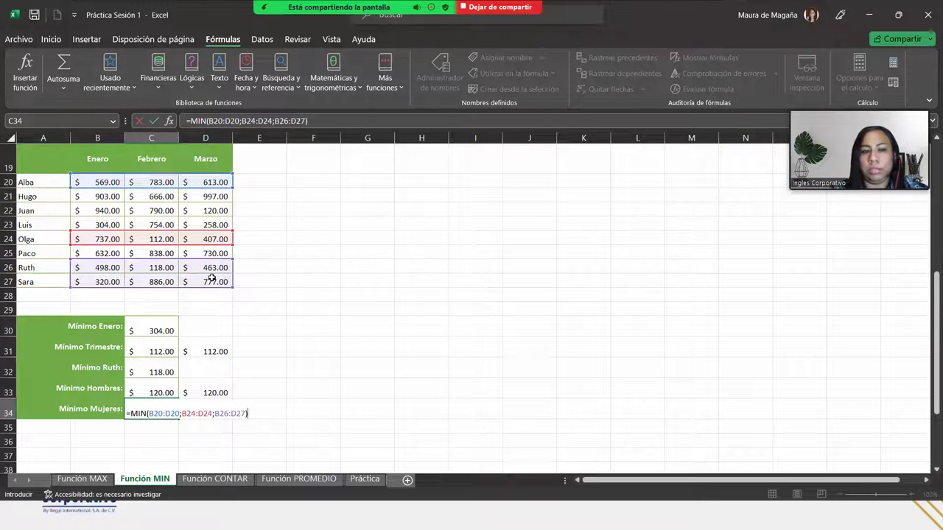
pyautogui.press('Return')
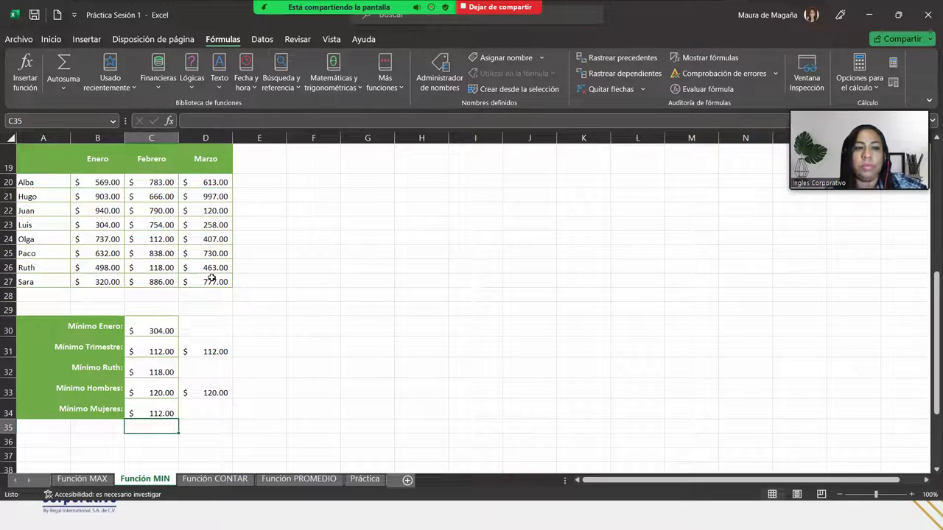
# Check the Mínimo Mujeres formula in C34 and open the Función CONTAR sheet.
pyautogui.click(163, 407)
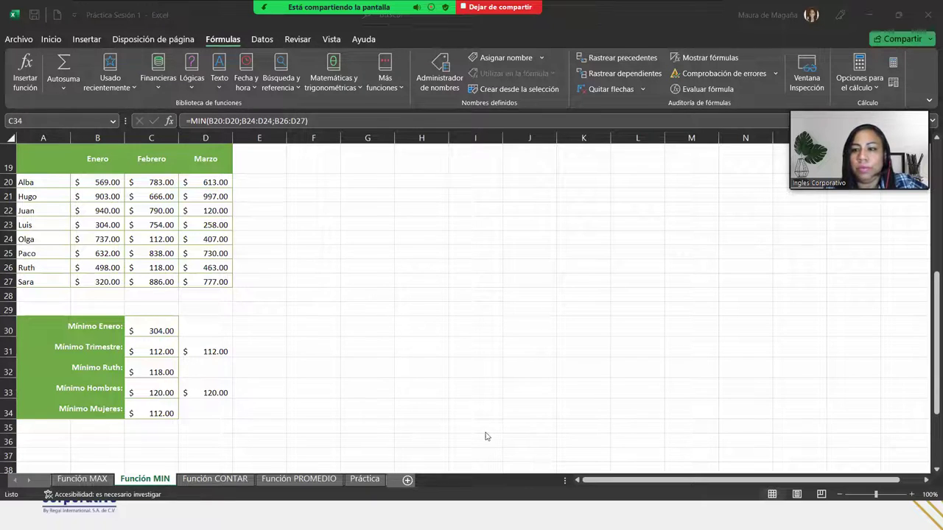
pyautogui.moveTo(930, 272); pyautogui.dragTo(929, 147)
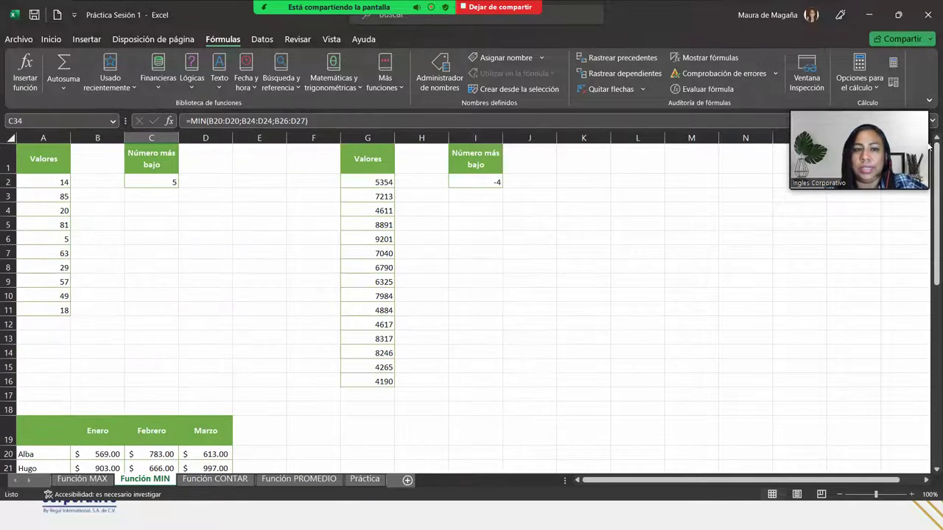
pyautogui.click(235, 479)
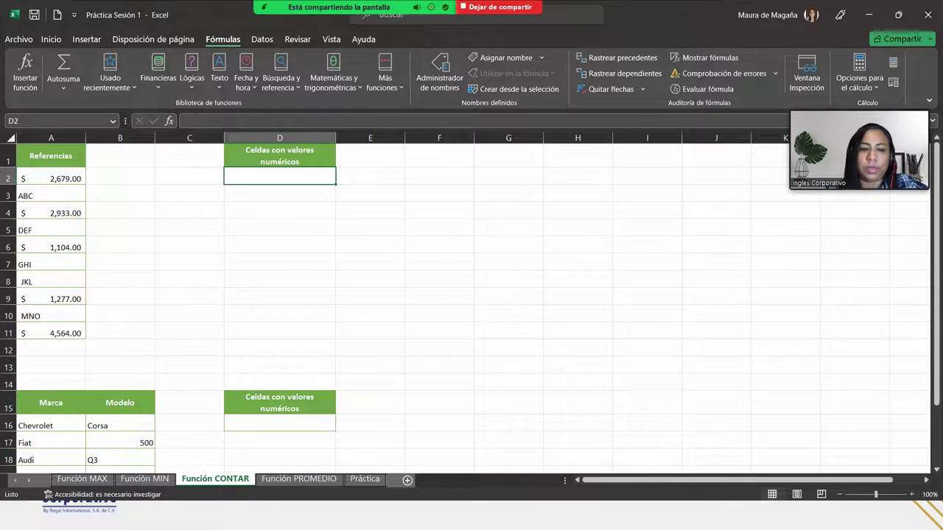
# Switch to the PowerPoint slide show and display the FUNCIÓN CONTAR slide.
pyautogui.press('super')
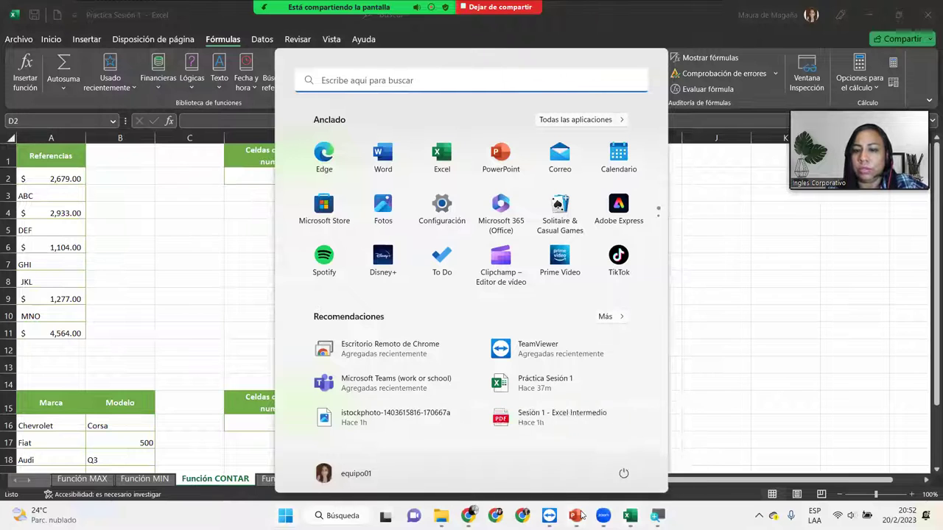
pyautogui.moveTo(581, 515)
pyautogui.click(635, 475)
pyautogui.click(816, 308)
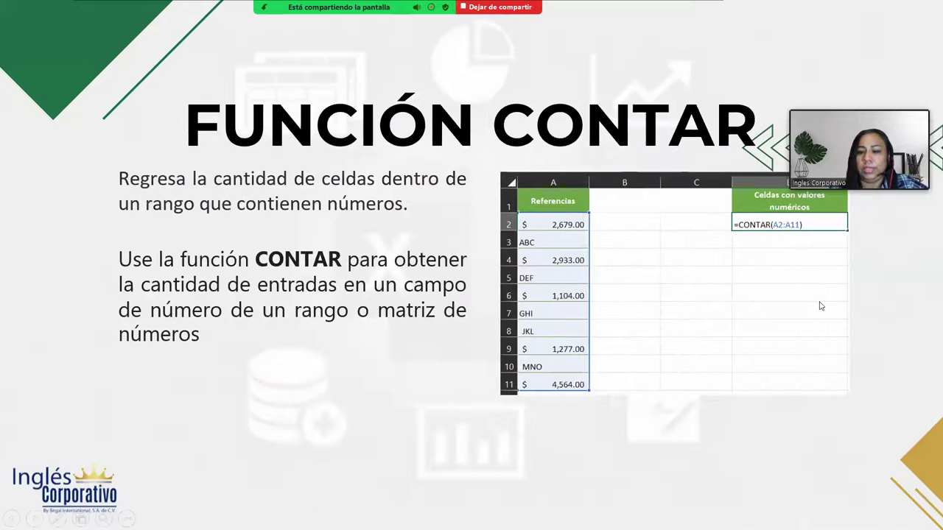
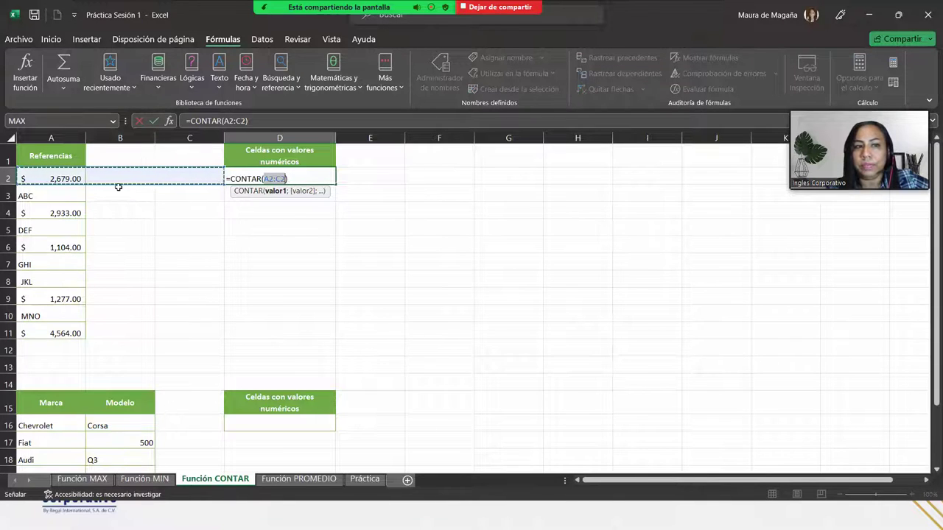
# Enter =CONTAR(A2:A11) in D2 to count the numeric cells in the Referencias column.
pyautogui.click(76, 177)
pyautogui.moveTo(75, 177); pyautogui.dragTo(63, 332)
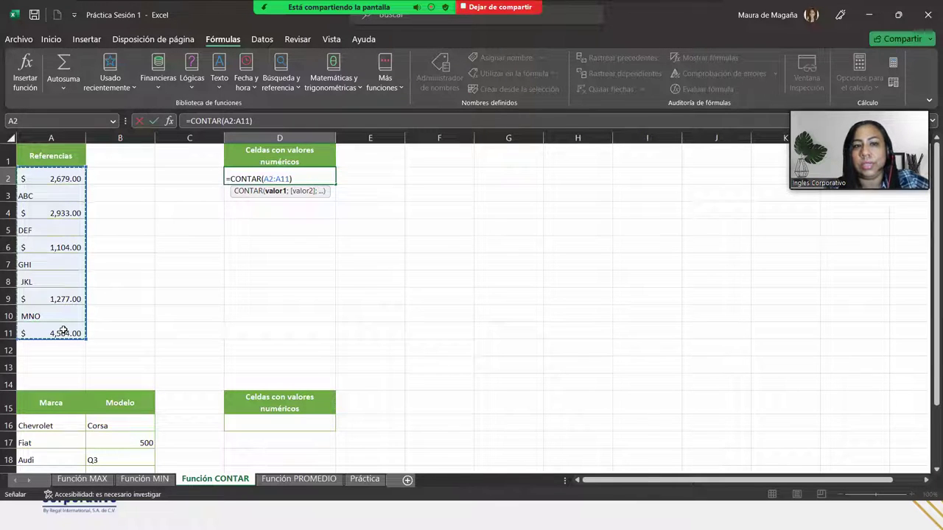
pyautogui.press('Return')
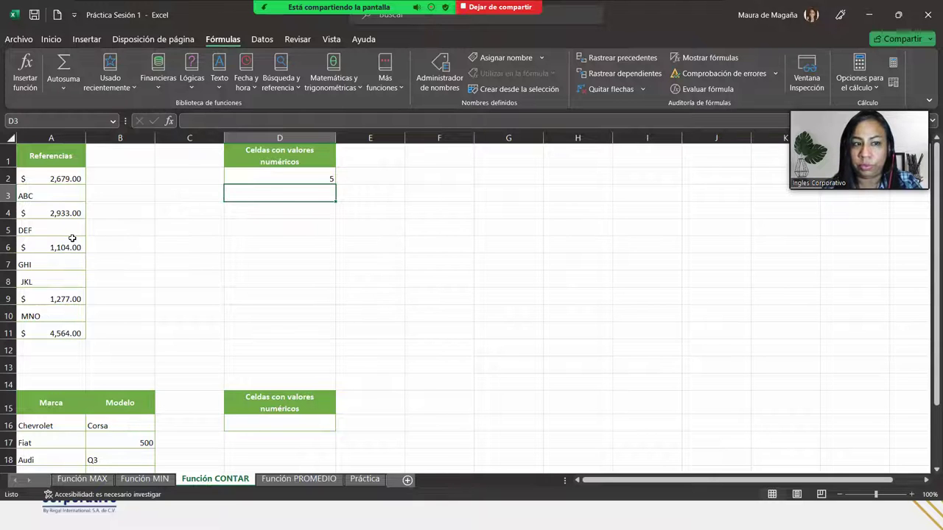
pyautogui.click(62, 262)
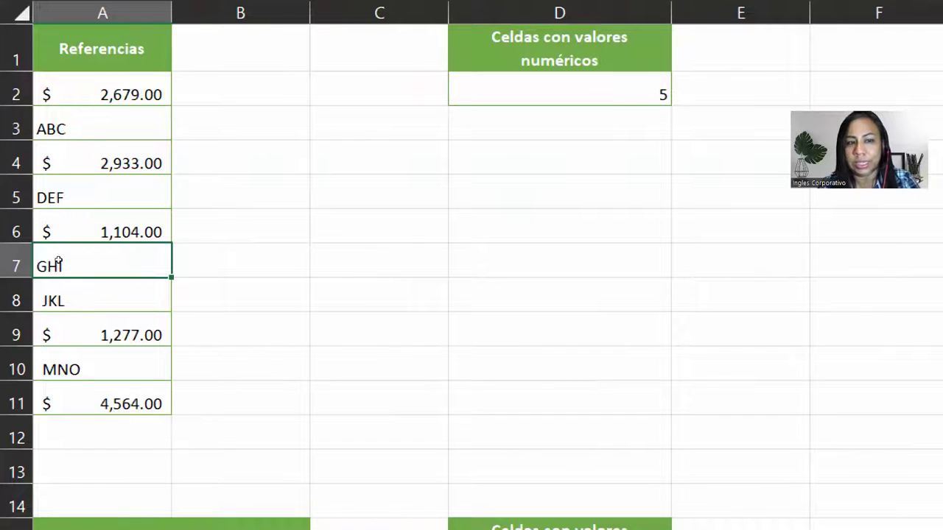
# Replace the text GHI in A7 with the formula =A2+A4 and reselect the cell to check it.
pyautogui.write('=')
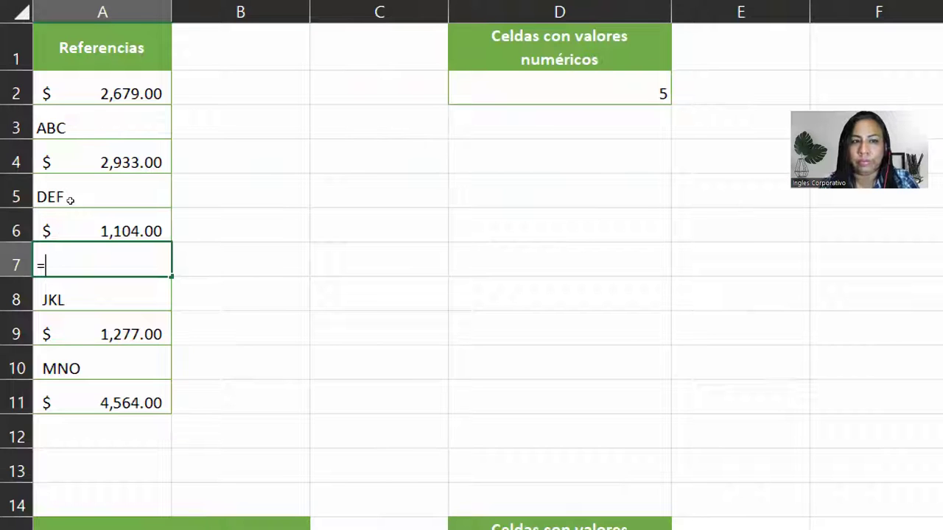
pyautogui.press('Up')
pyautogui.press('Up')
pyautogui.press('Up')
pyautogui.press('Up')
pyautogui.press('Up')
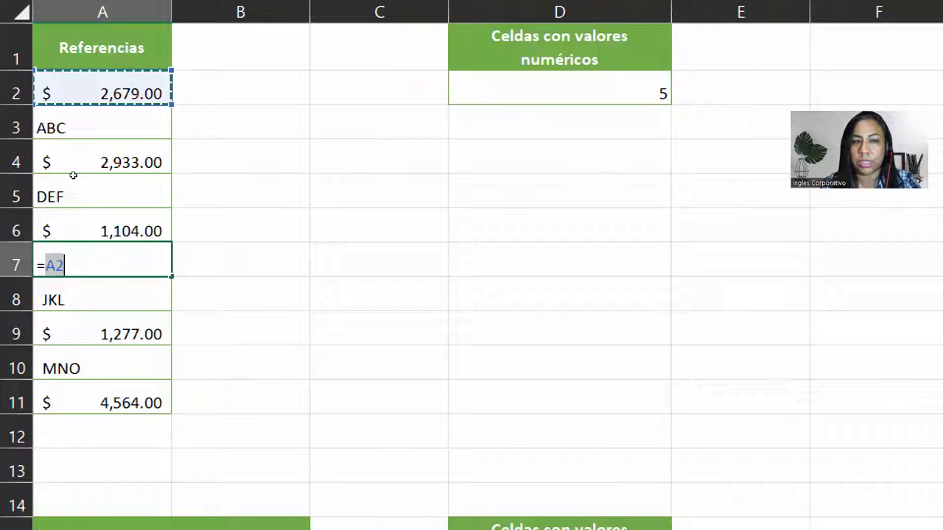
pyautogui.write('+')
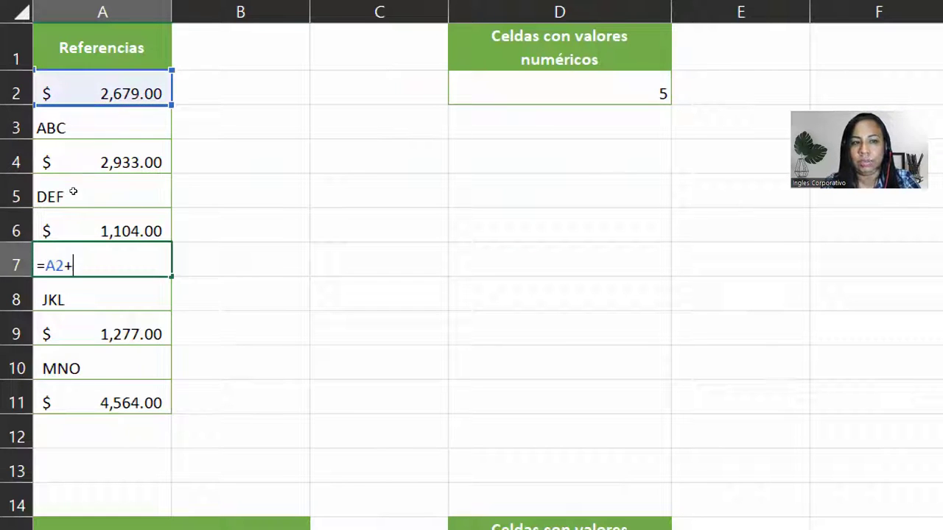
pyautogui.press('Up')
pyautogui.press('Up')
pyautogui.press('Up')
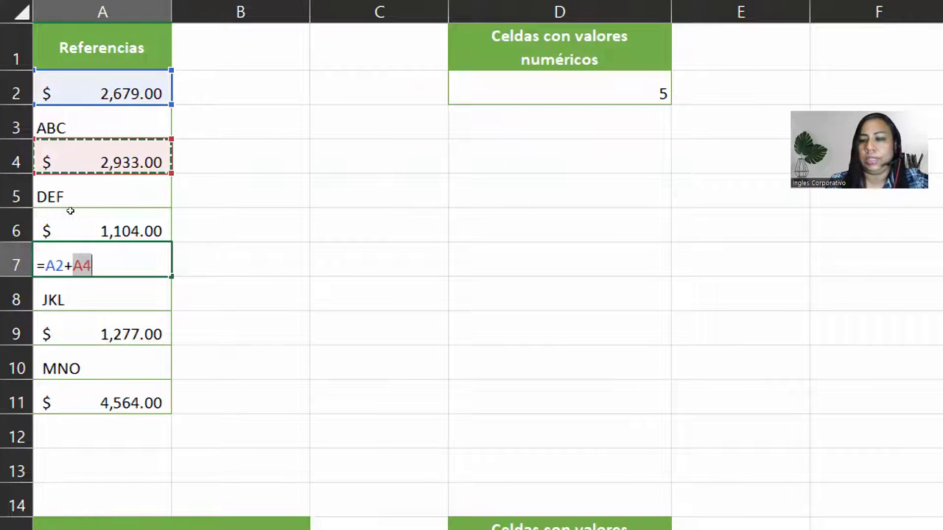
pyautogui.press('Return')
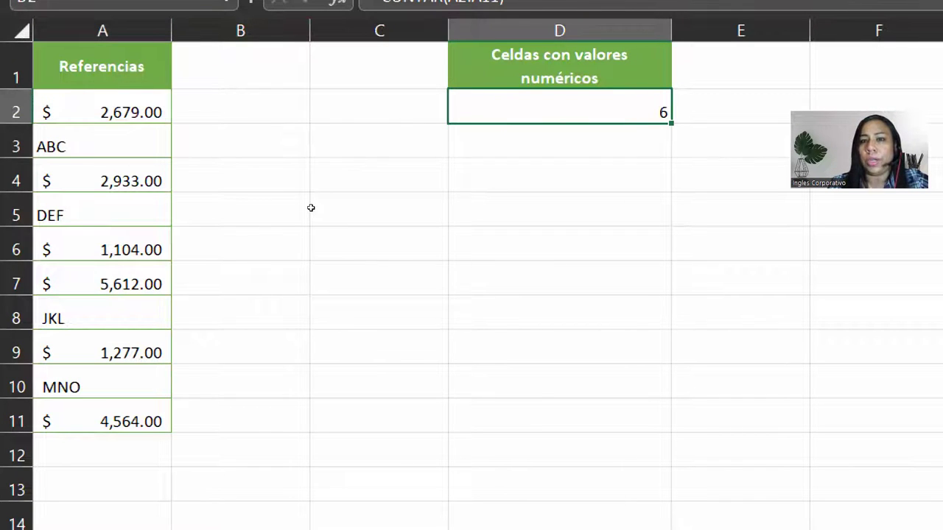
pyautogui.click(56, 259)
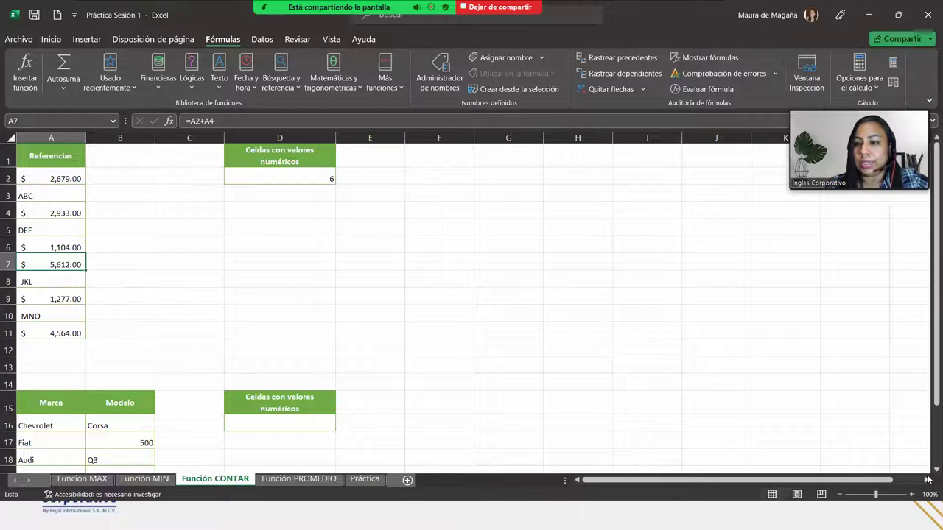
# Enter =CONTAR(A15:B22) in D16 to count the numeric cells in the Marca and Modelo table.
pyautogui.scroll(-2, 926, 475)
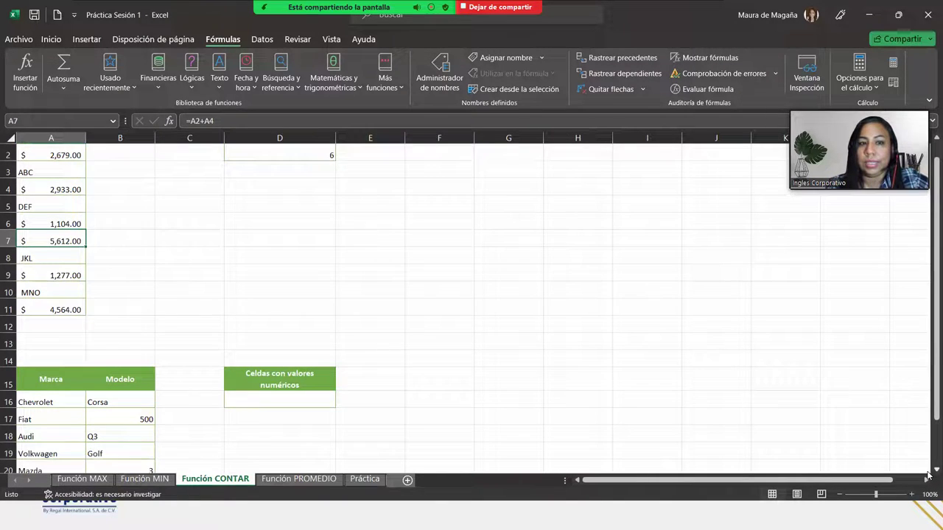
pyautogui.scroll(-1, 927, 475)
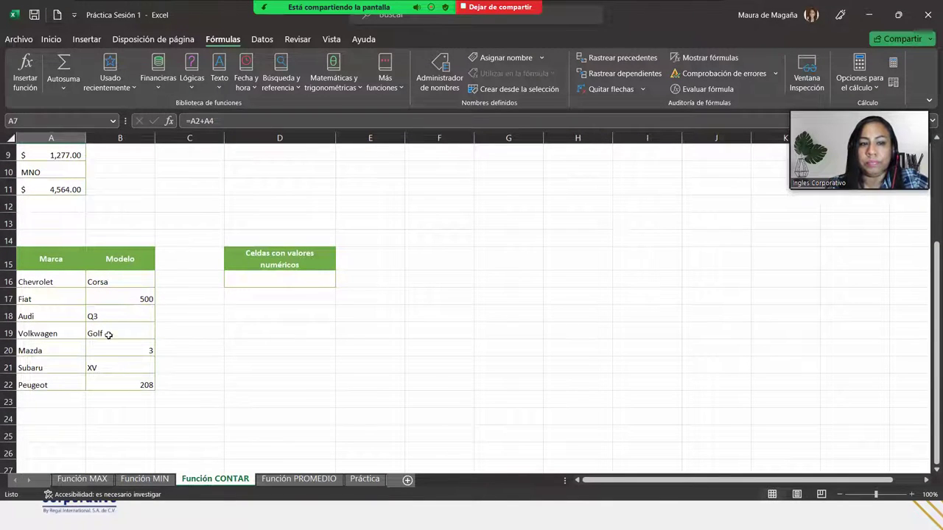
pyautogui.click(273, 278)
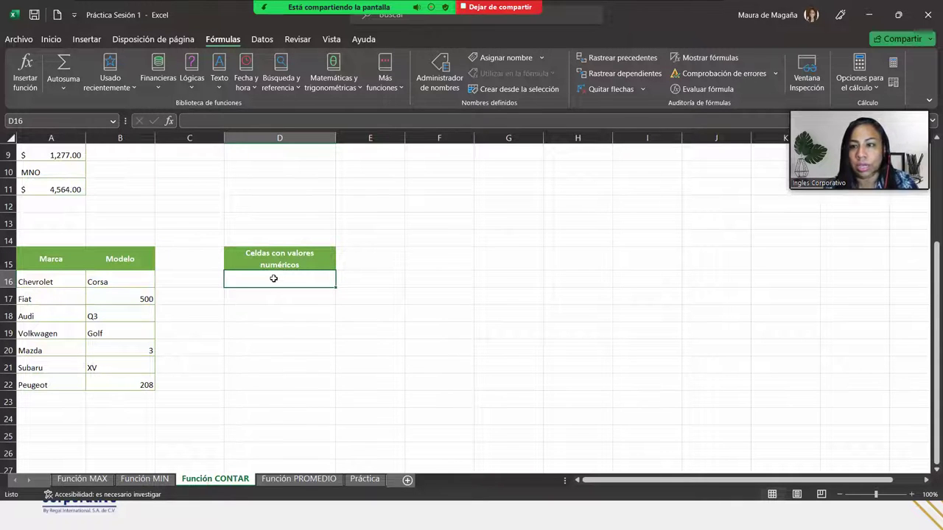
pyautogui.write('=contar')
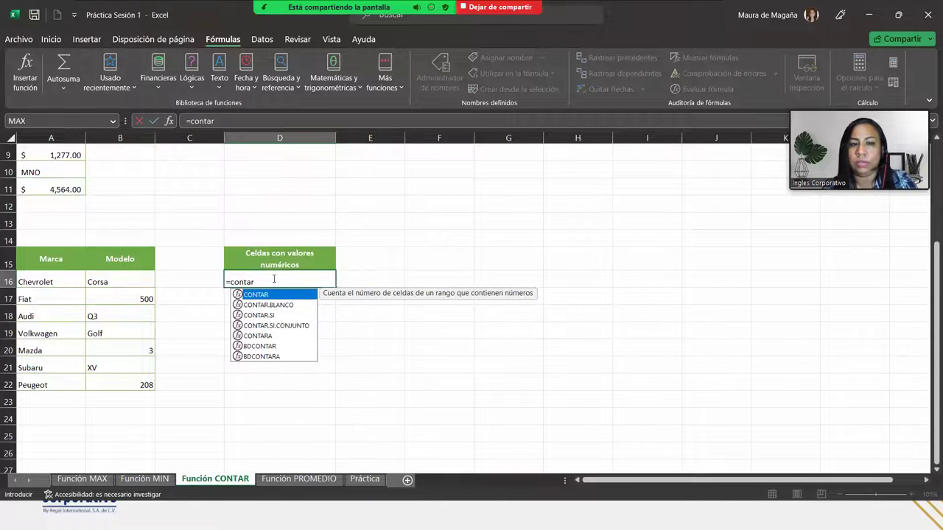
pyautogui.press('Tab')
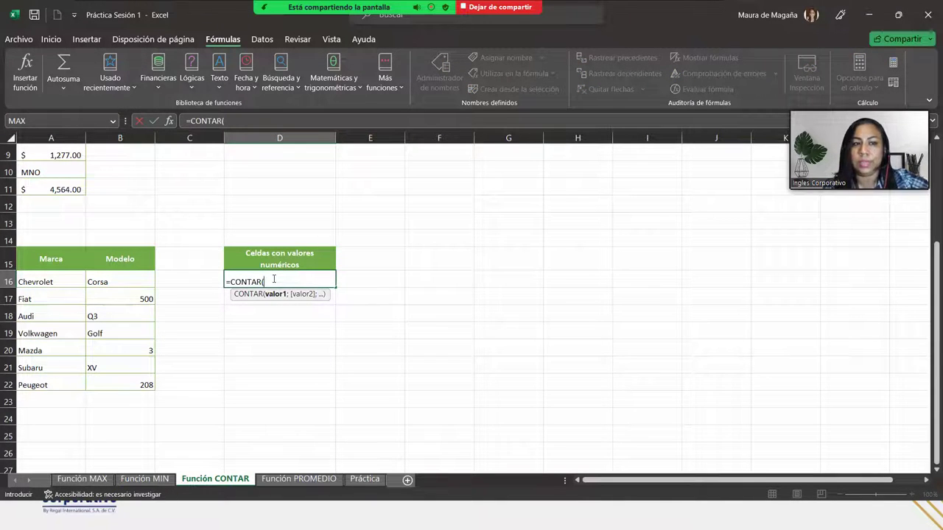
pyautogui.moveTo(59, 251); pyautogui.dragTo(131, 386)
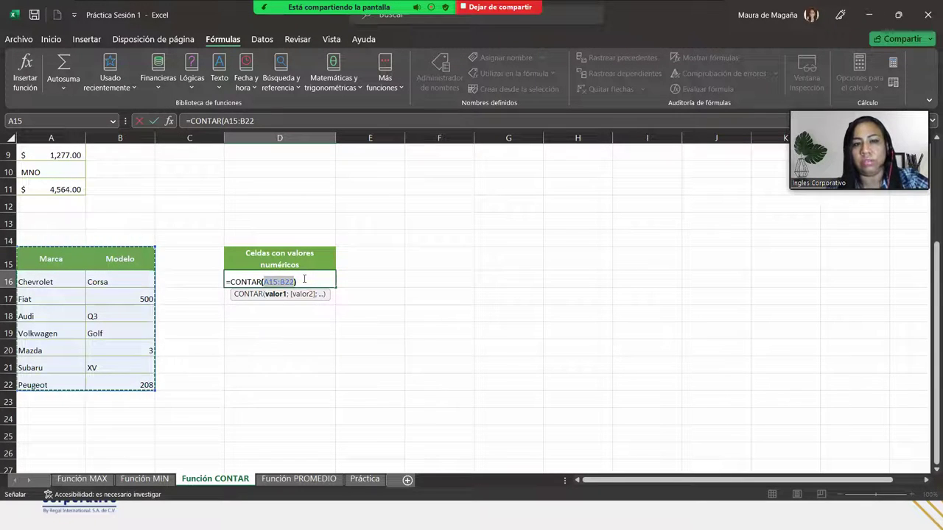
pyautogui.write(')')
pyautogui.press('Return')
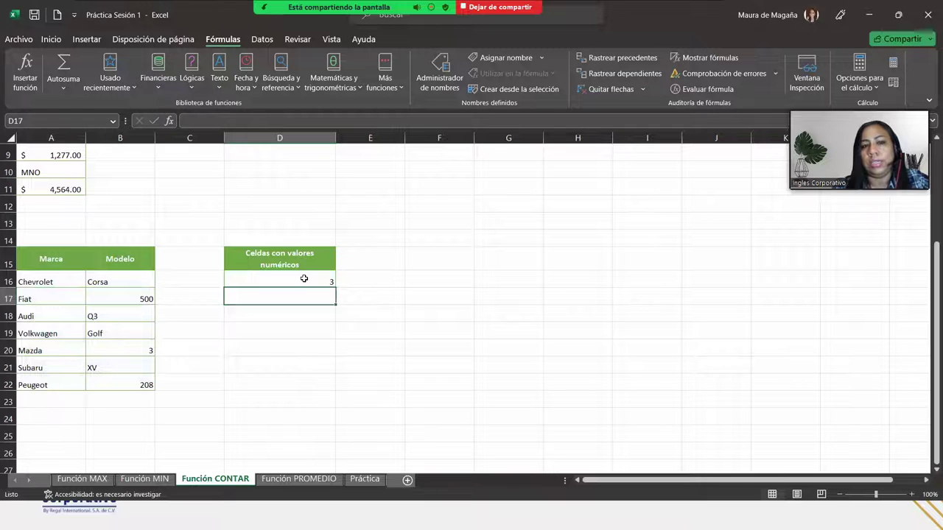
pyautogui.click(303, 278)
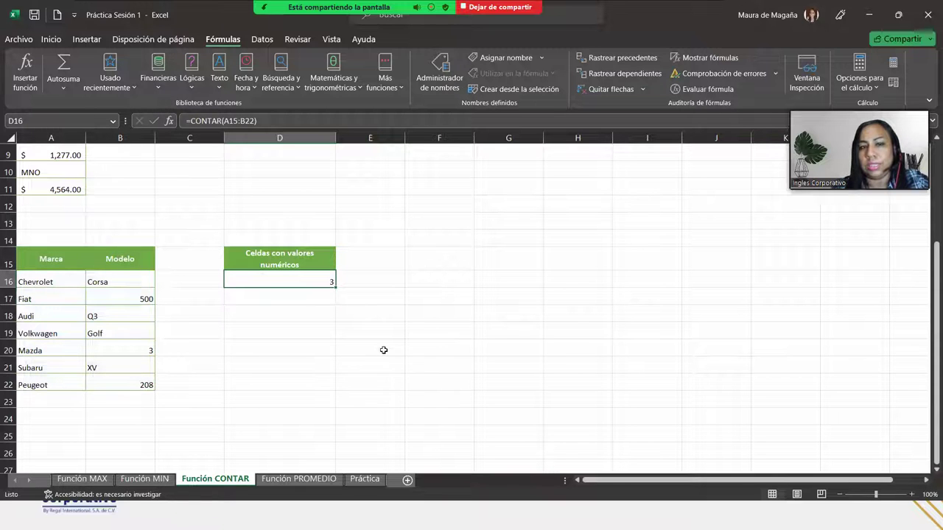
# Clear the Mazda model in B20 to test the CONTAR formula, and re-enter 3 in the cell.
pyautogui.click(911, 494)
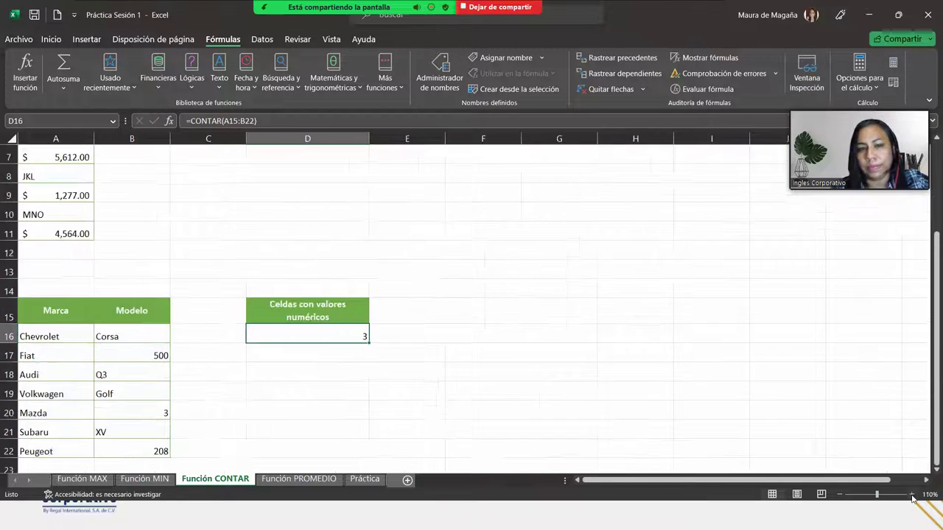
pyautogui.click(911, 494)
pyautogui.click(911, 494)
pyautogui.click(911, 495)
pyautogui.click(911, 494)
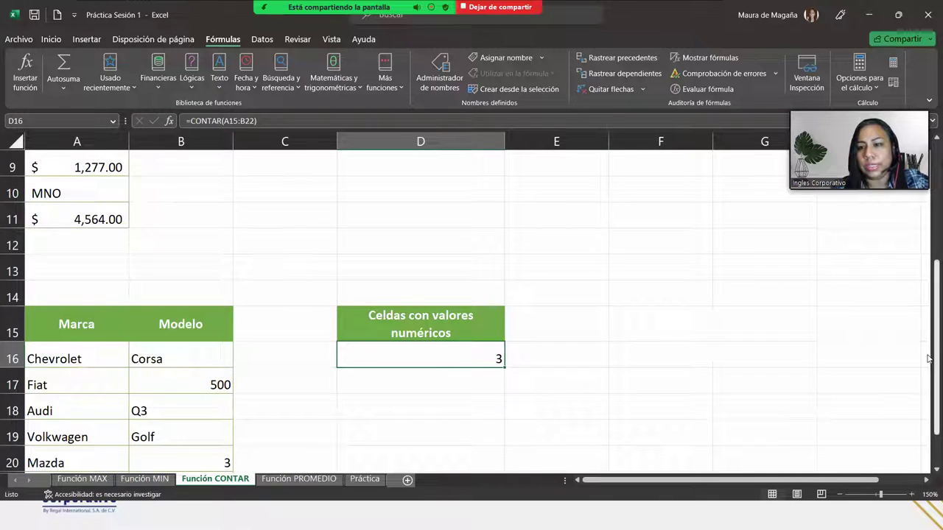
pyautogui.moveTo(929, 394); pyautogui.dragTo(929, 406)
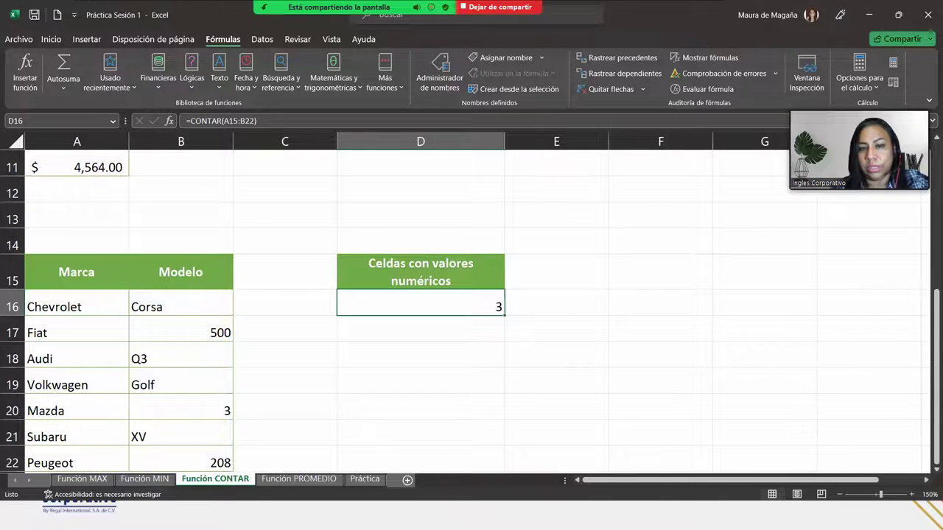
pyautogui.click(936, 469)
pyautogui.click(936, 469)
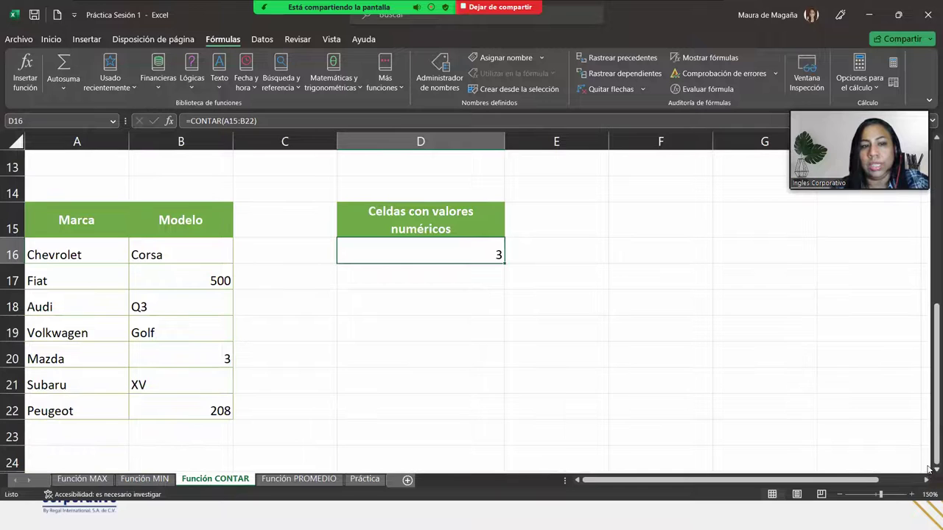
pyautogui.click(206, 357)
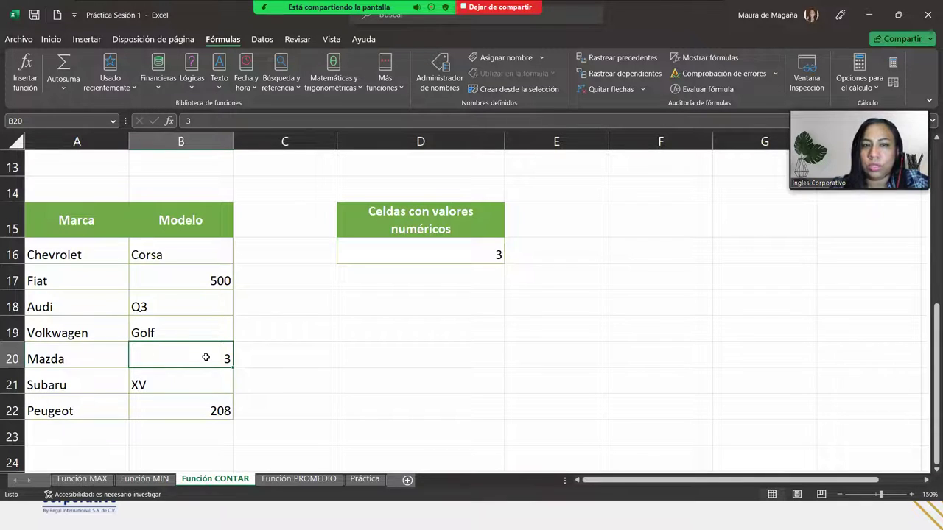
pyautogui.press('Delete')
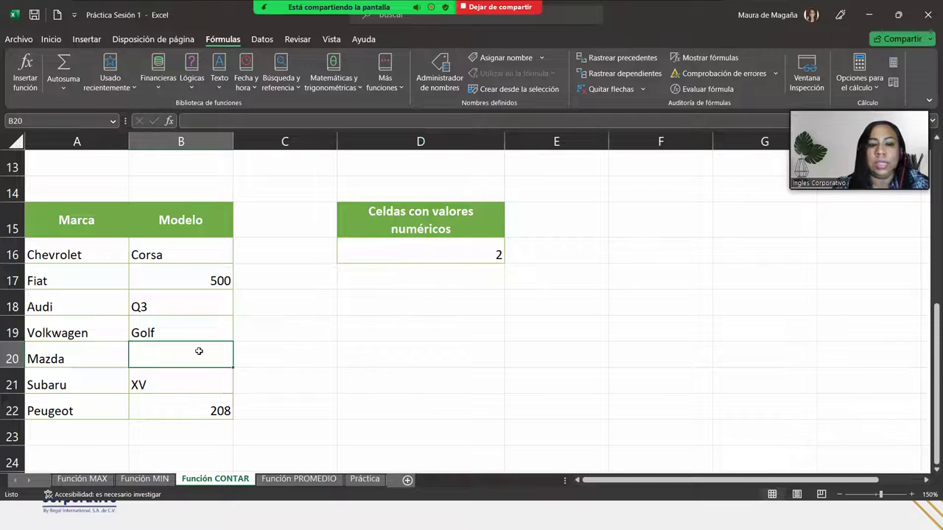
pyautogui.write('3')
pyautogui.press('Return')
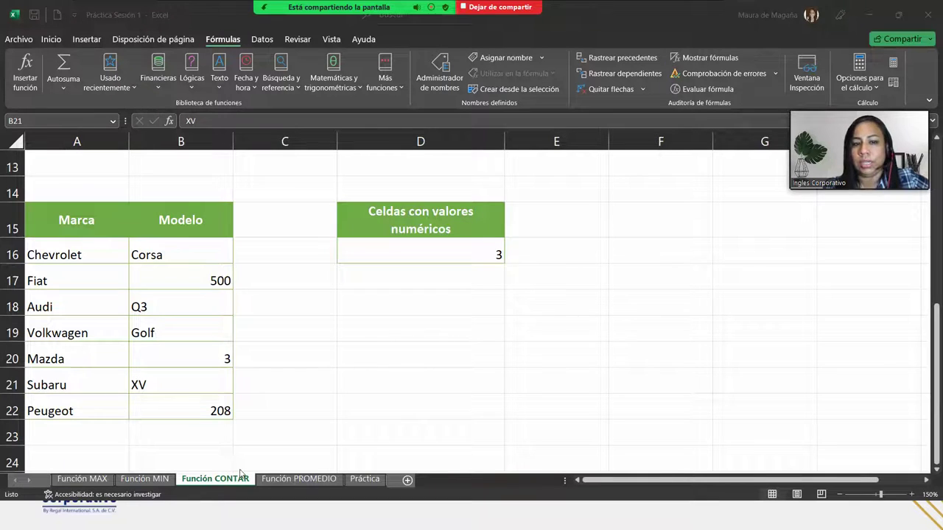
# Open the Función PROMEDIO sheet, and switch to the PowerPoint slide show to display the FUNCIÓN PROMEDIO slide.
pyautogui.click(280, 481)
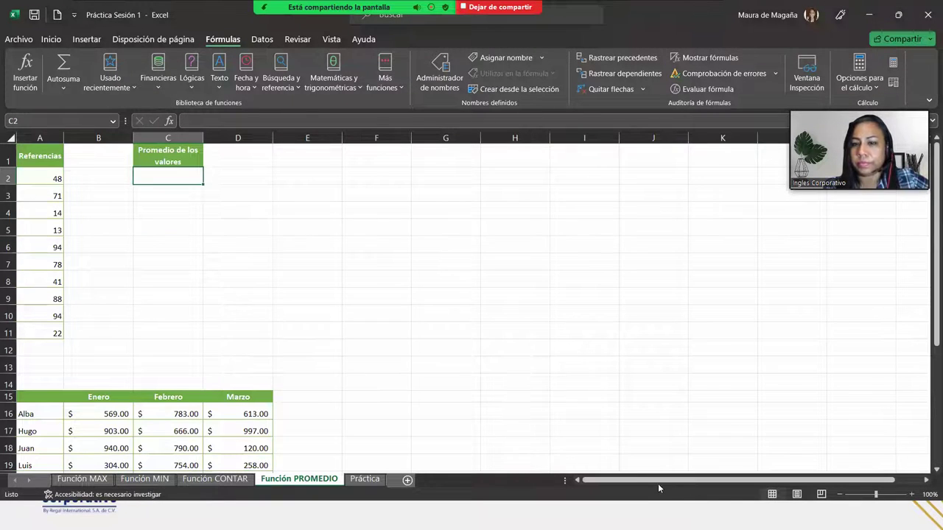
pyautogui.press('super')
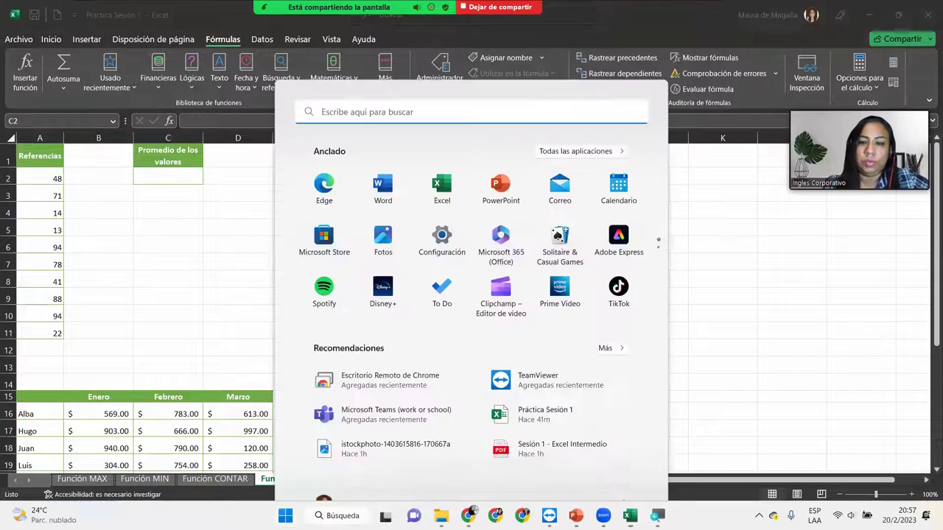
pyautogui.moveTo(576, 515)
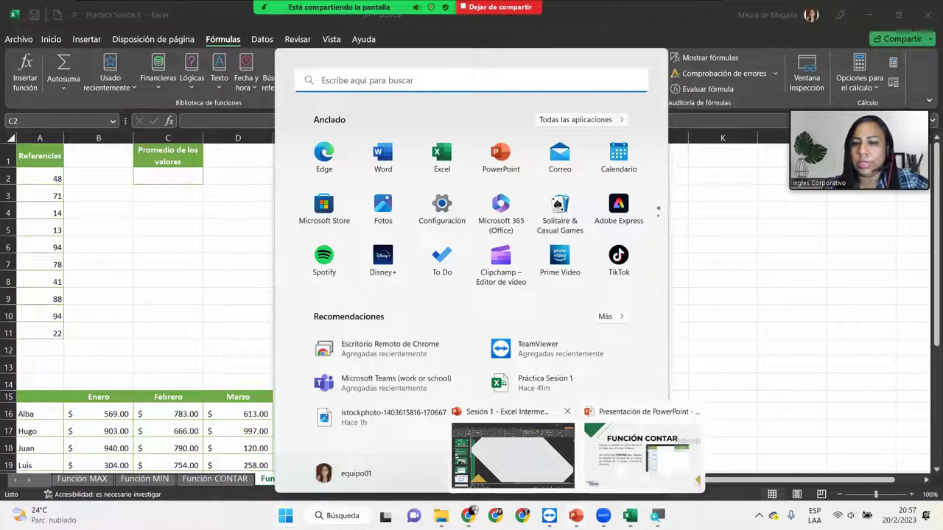
pyautogui.click(625, 482)
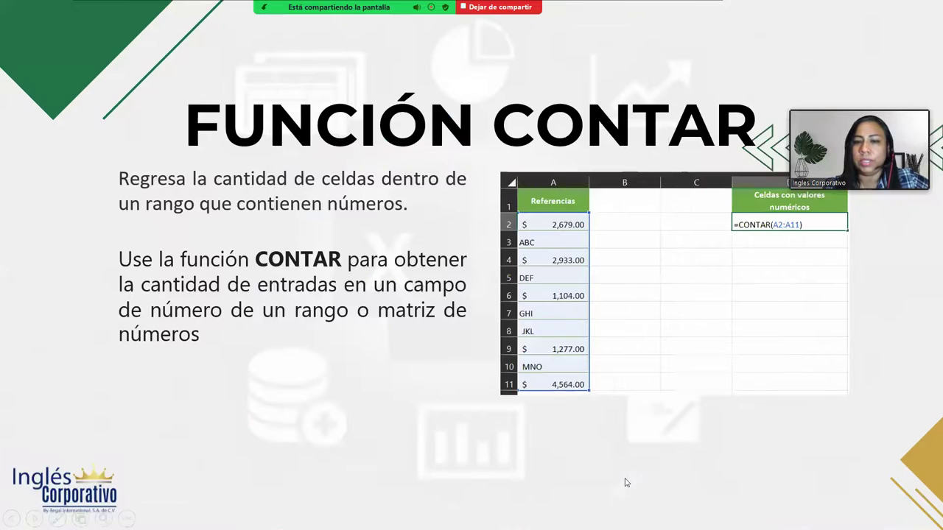
pyautogui.click(810, 360)
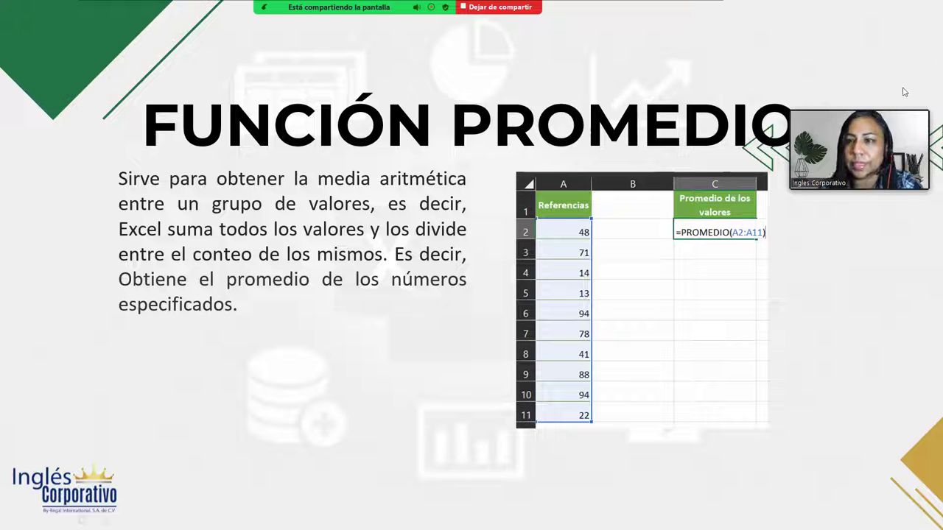
# Switch to the Zoom meeting, read the new chat messages and close the chat window.
pyautogui.hotkey('alt', 'Tab')
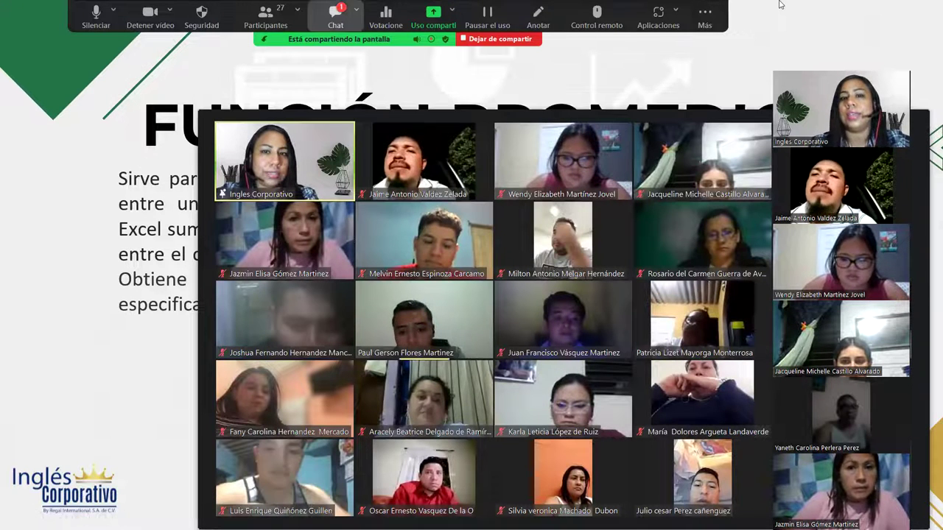
pyautogui.hotkey('alt', 'h')
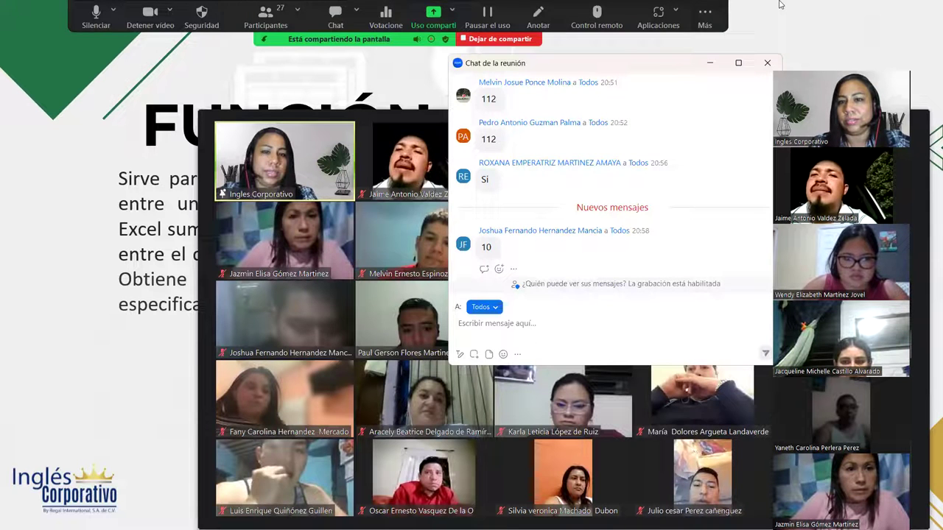
pyautogui.hotkey('alt', 'h')
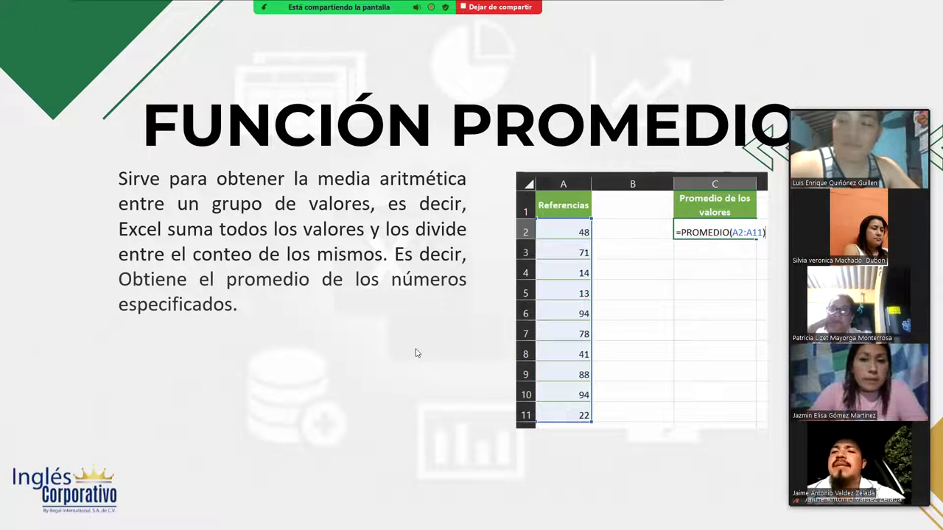
# Switch from the slide show back to the Excel workbook and zoom the Función PROMEDIO sheet to 150%.
pyautogui.press('super')
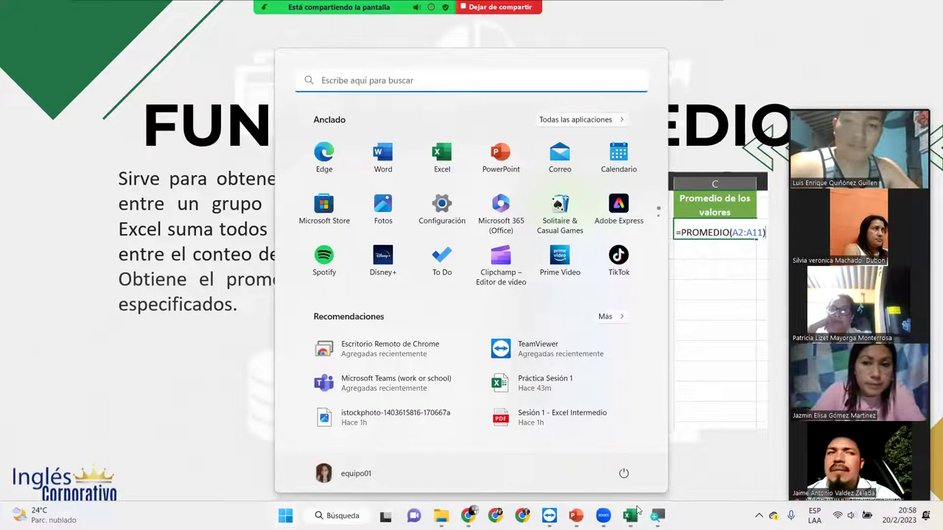
pyautogui.hotkey('alt', 'Tab')
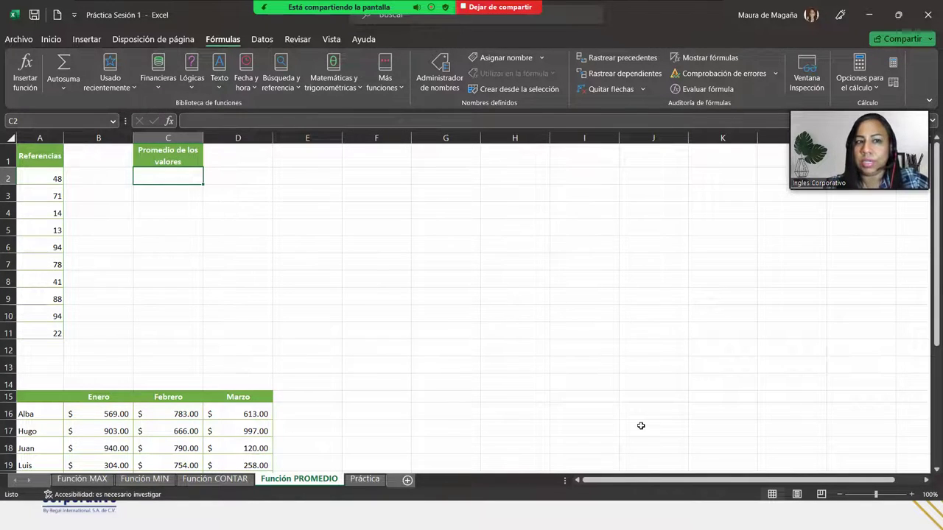
pyautogui.click(912, 494)
pyautogui.click(911, 494)
pyautogui.click(912, 494)
pyautogui.click(911, 494)
pyautogui.click(911, 494)
pyautogui.moveTo(932, 285); pyautogui.dragTo(932, 265)
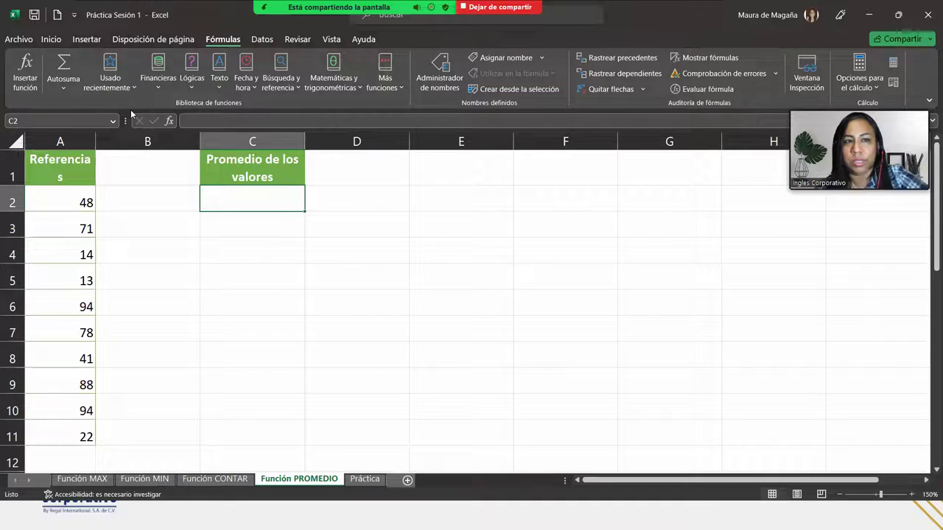
# Insert the AutoSum average in C2 and set its range to the Referencias values, giving =PROMEDIO(A2:A11).
pyautogui.click(63, 88)
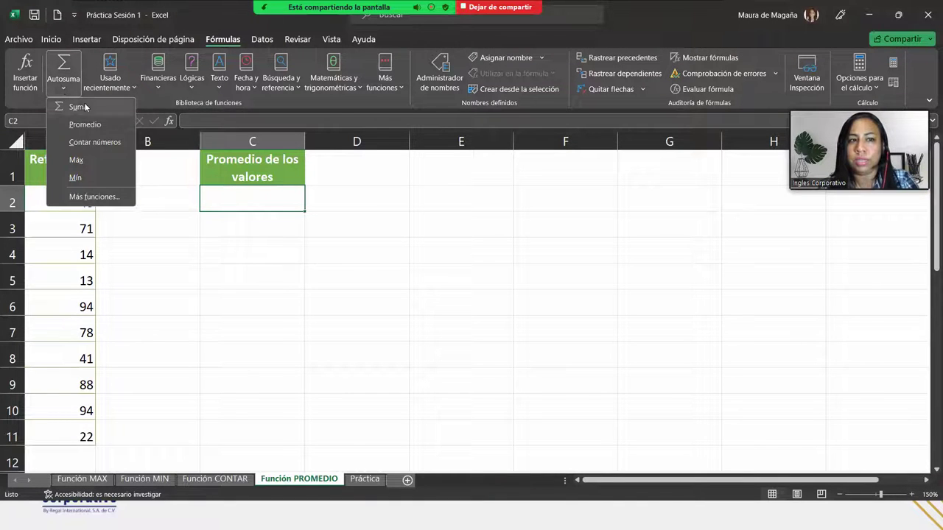
pyautogui.click(91, 125)
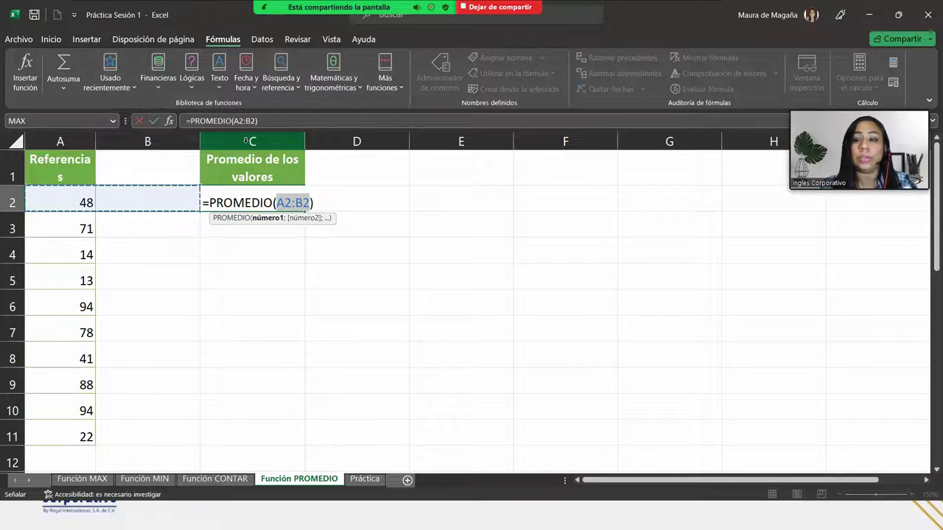
pyautogui.press('BackSpace')
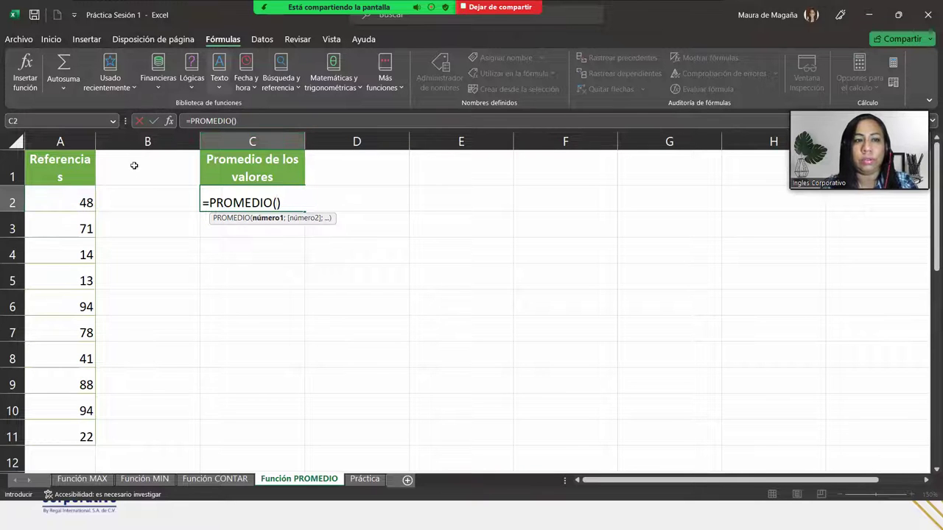
pyautogui.moveTo(79, 202); pyautogui.dragTo(60, 428)
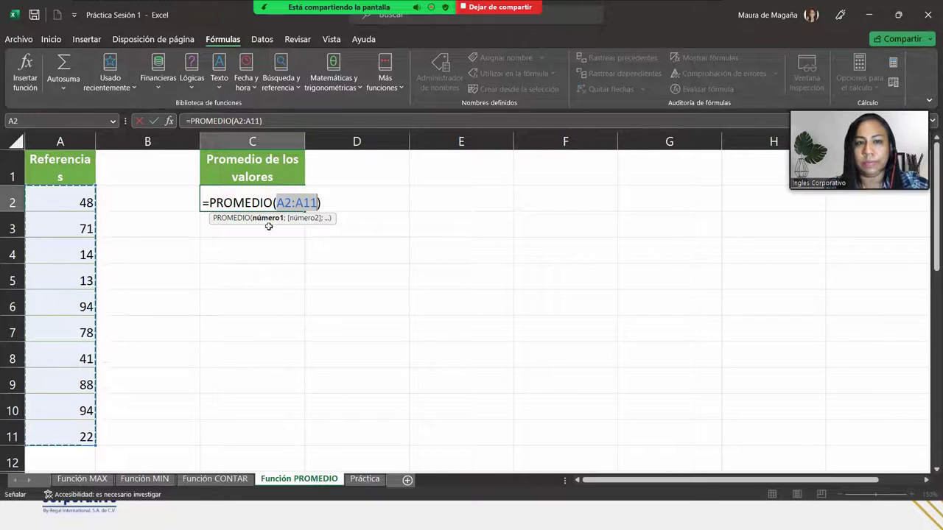
pyautogui.click(330, 203)
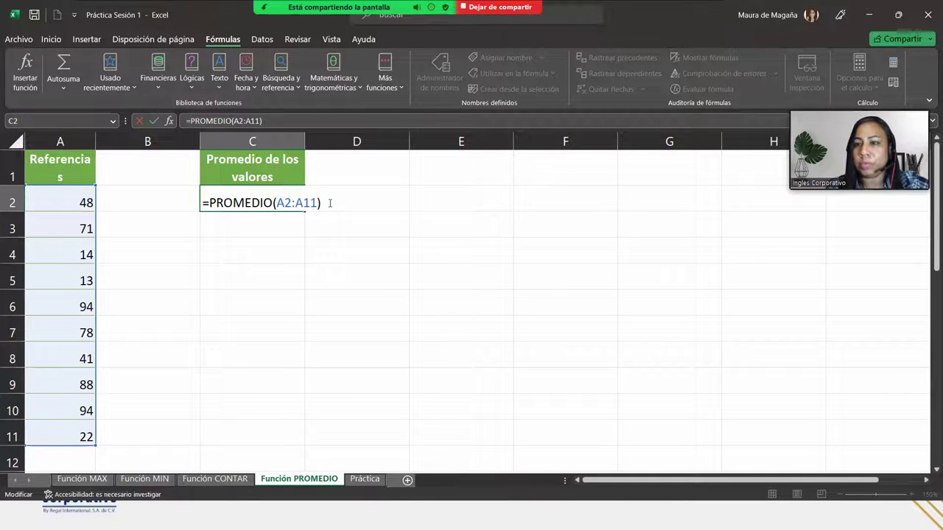
pyautogui.press('Return')
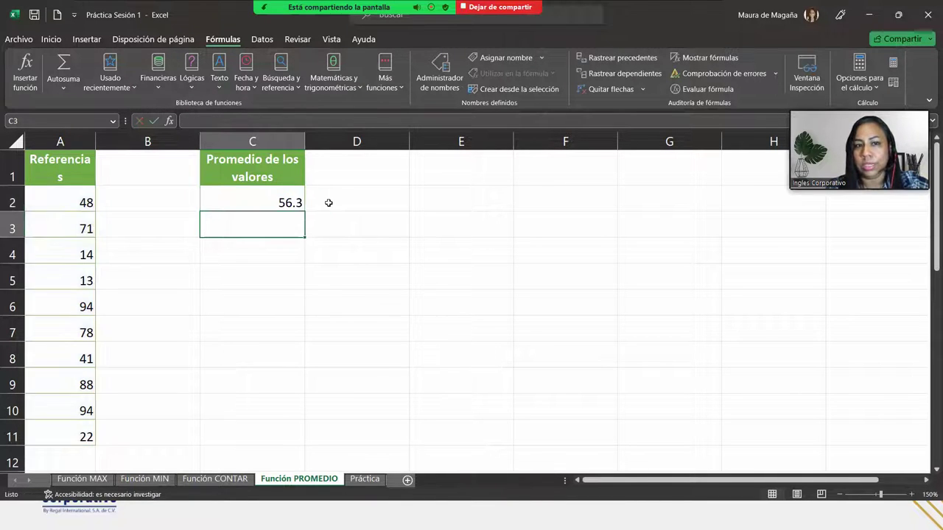
pyautogui.click(291, 203)
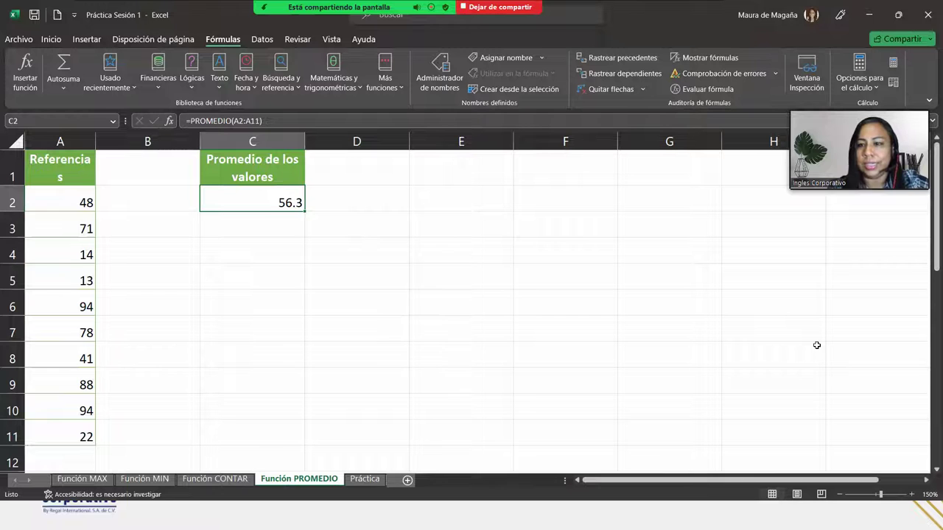
# Enter =PROMEDIO(B16:B23) in C26 to average the Enero column of the monthly table.
pyautogui.scroll(-2, 928, 473)
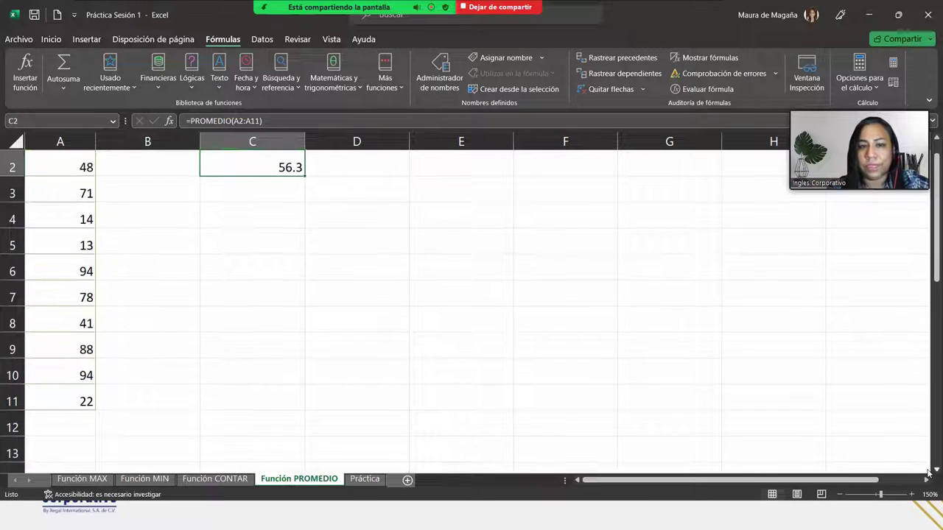
pyautogui.scroll(-3, 927, 473)
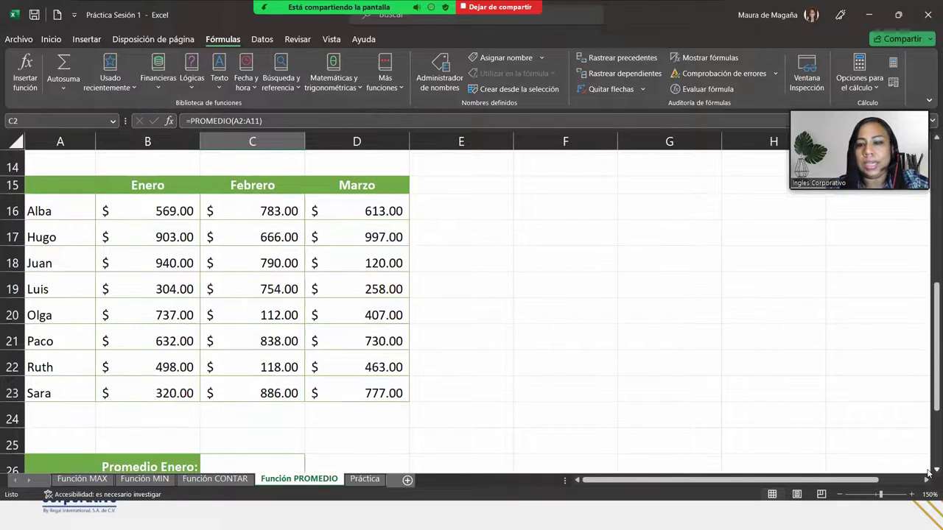
pyautogui.click(840, 495)
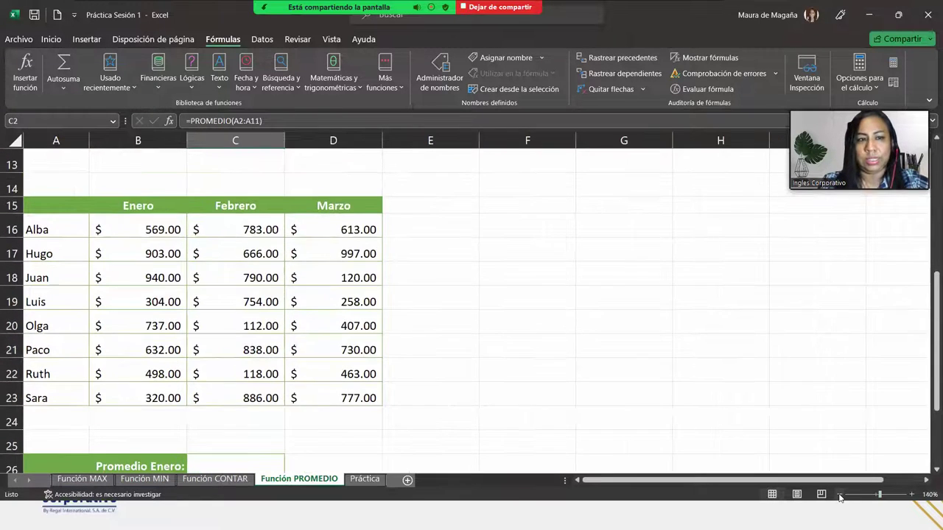
pyautogui.click(839, 495)
pyautogui.click(840, 495)
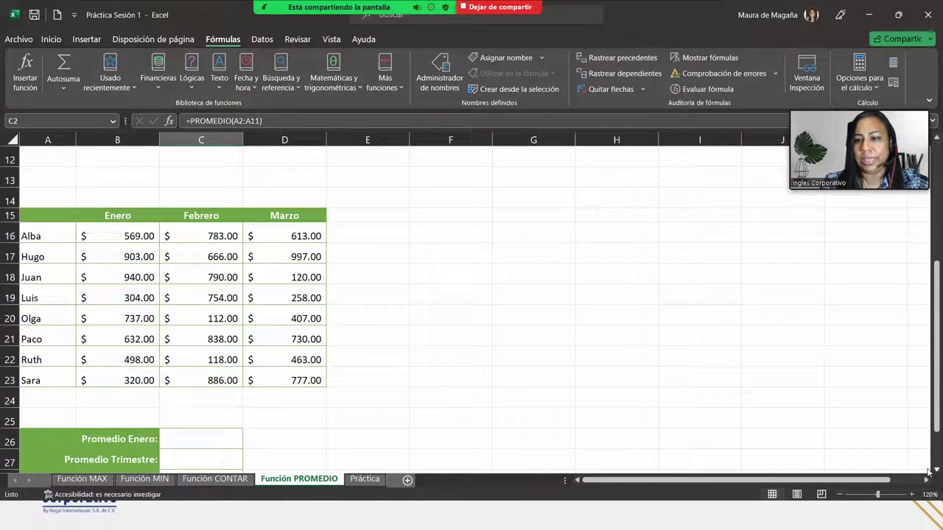
pyautogui.scroll(-1, 928, 474)
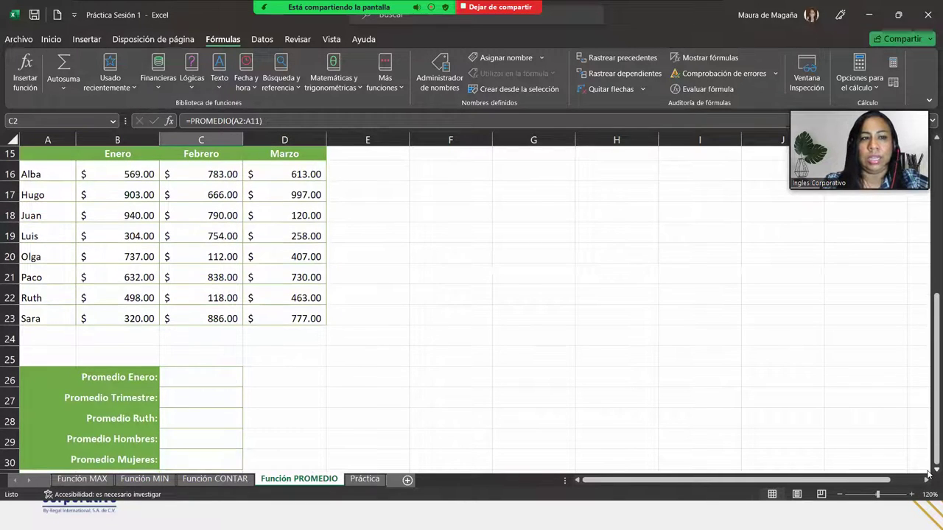
pyautogui.scroll(-1, 928, 474)
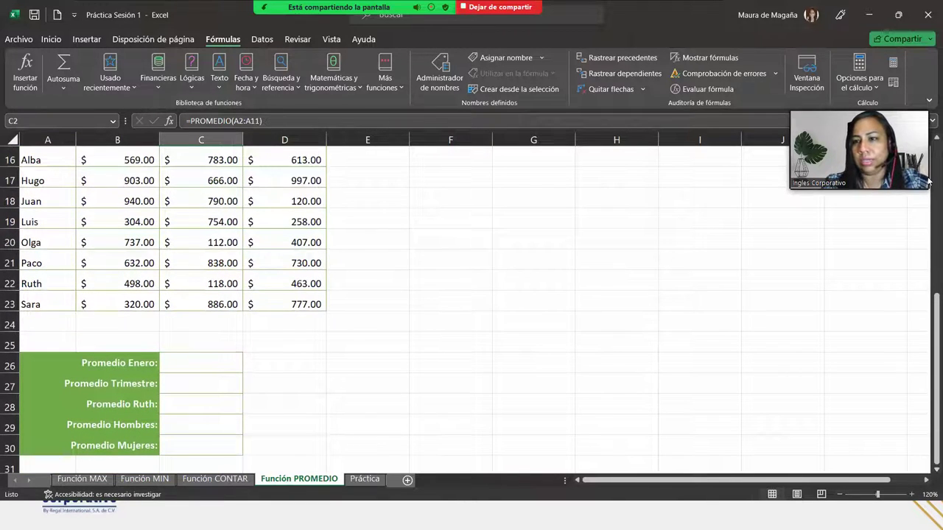
pyautogui.click(935, 138)
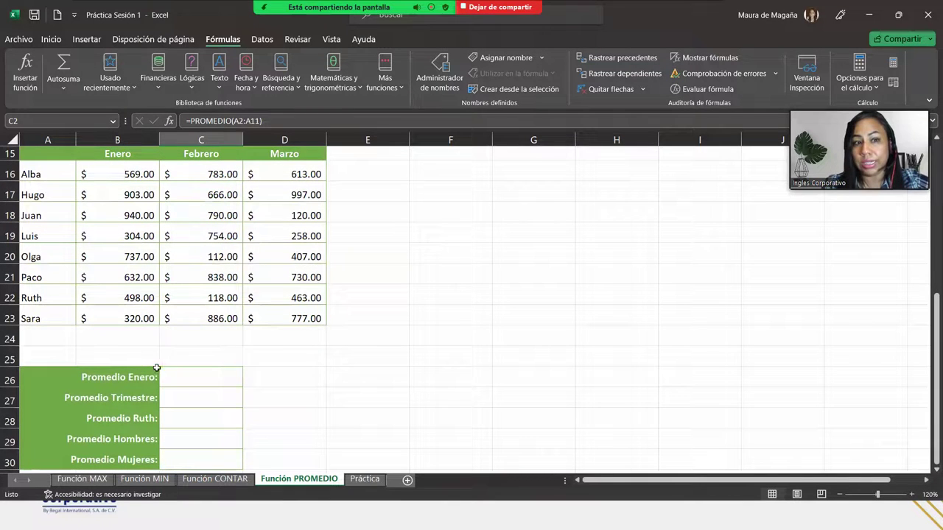
pyautogui.click(179, 377)
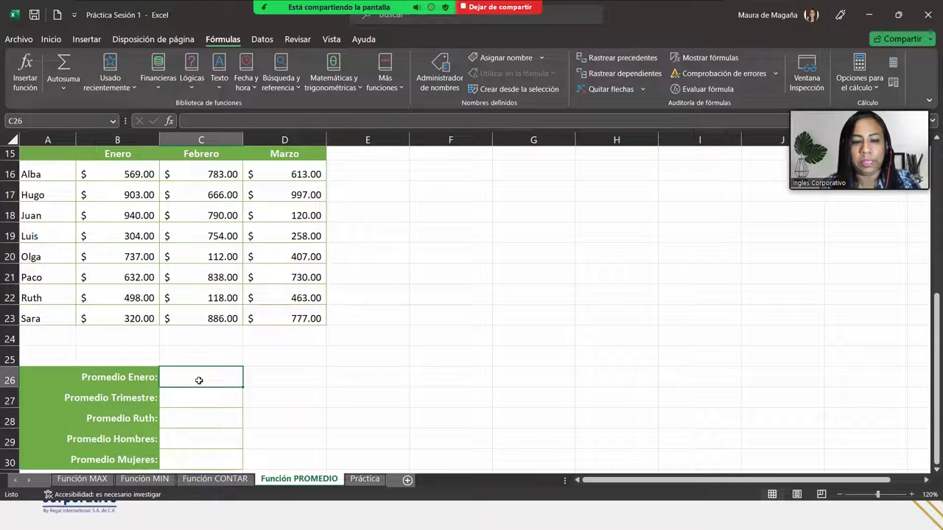
pyautogui.write('=prome')
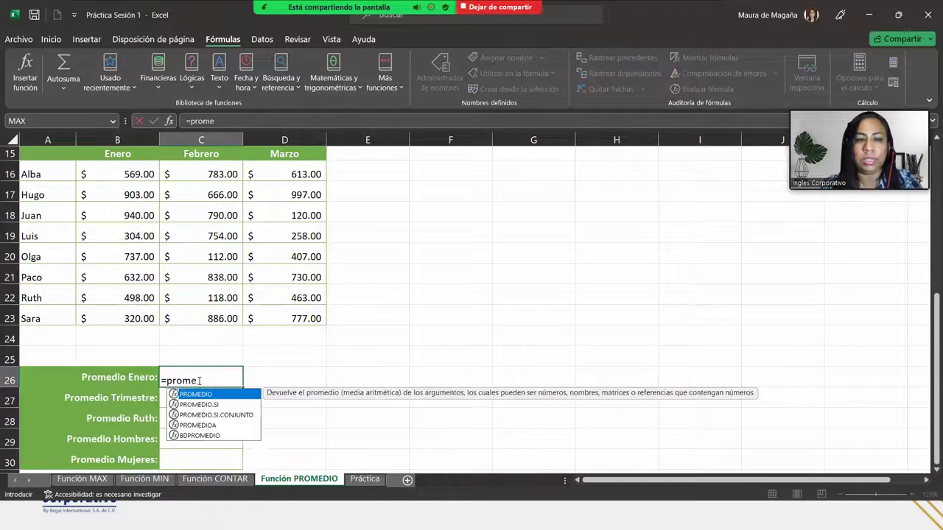
pyautogui.press('Tab')
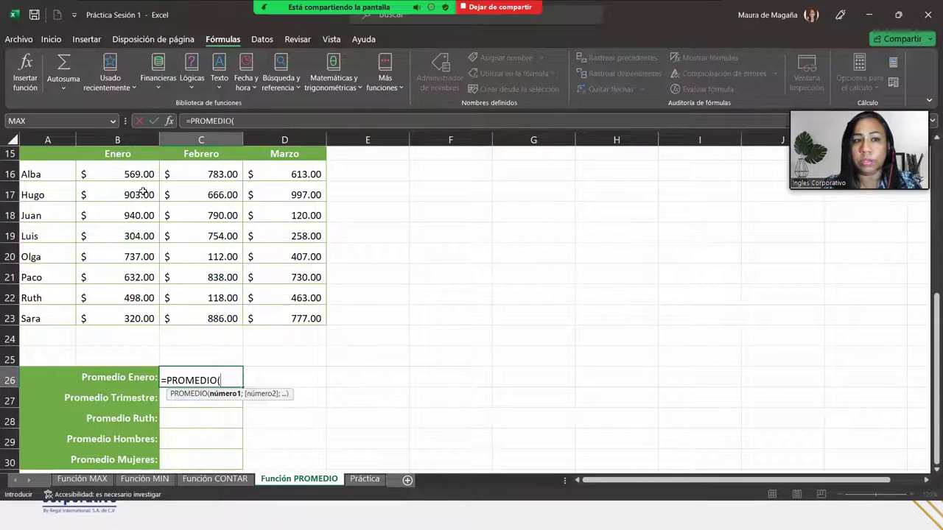
pyautogui.moveTo(127, 171); pyautogui.dragTo(128, 319)
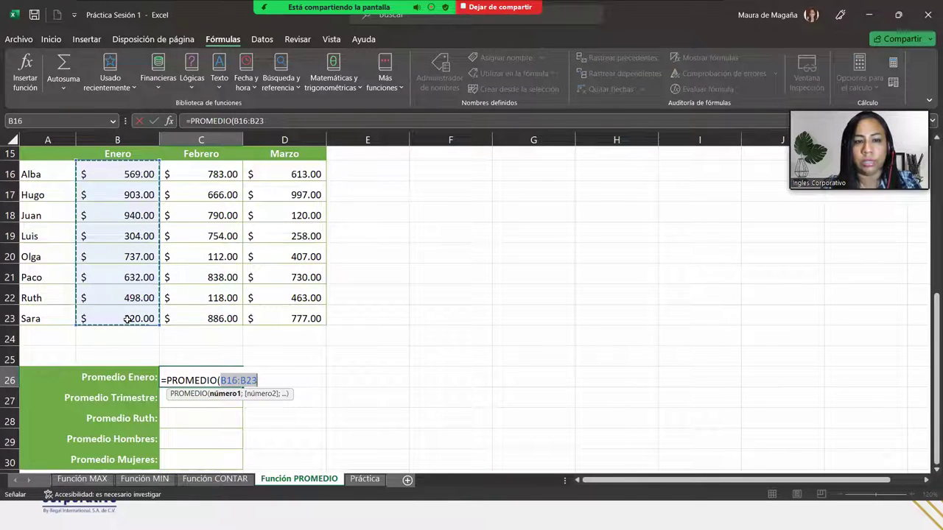
pyautogui.write(')')
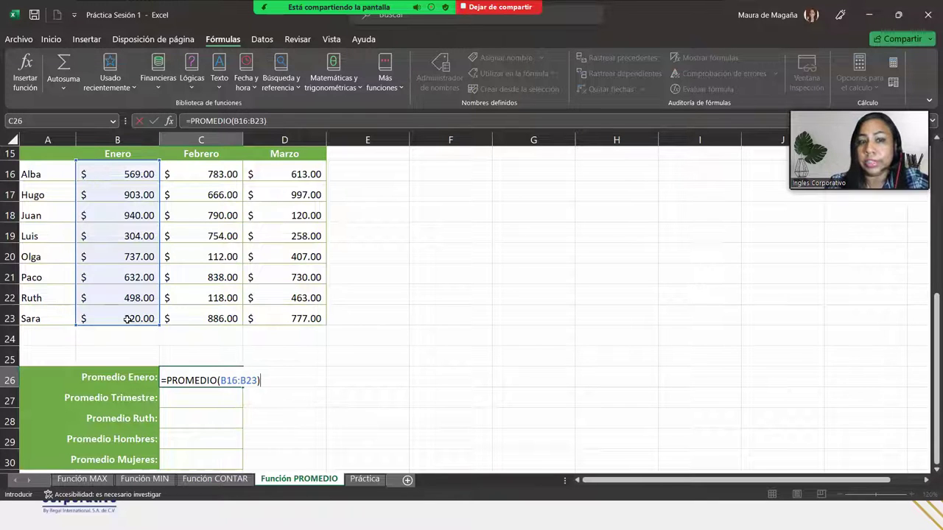
pyautogui.press('Return')
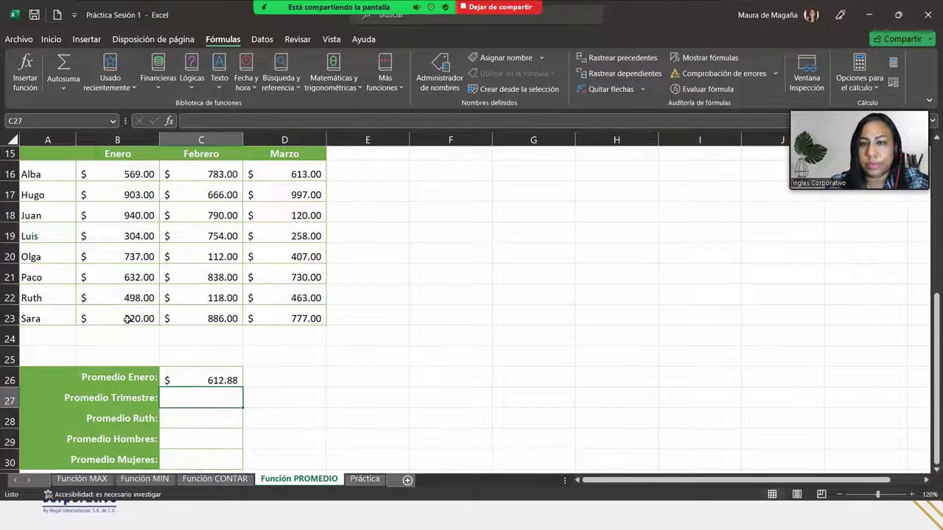
# Re-enter the Promedio Enero formula in C26 as =PROMEDIO(B16:B23) to repeat the demonstration.
pyautogui.press('Up')
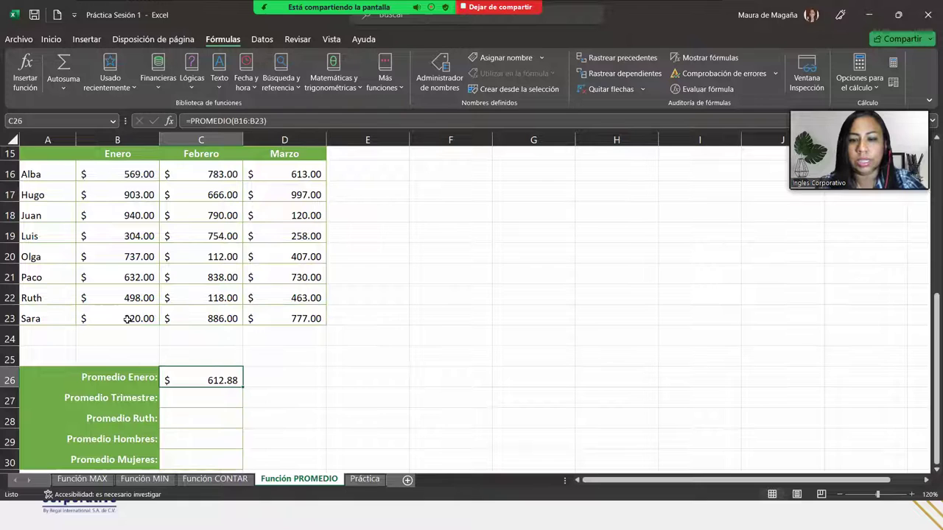
pyautogui.write('=promed')
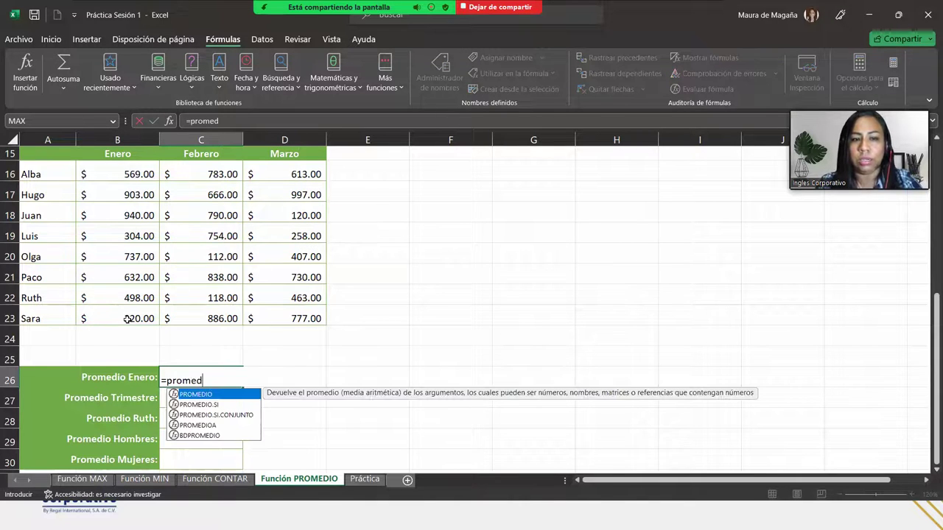
pyautogui.press('Tab')
pyautogui.moveTo(111, 173); pyautogui.dragTo(128, 320)
pyautogui.write(')')
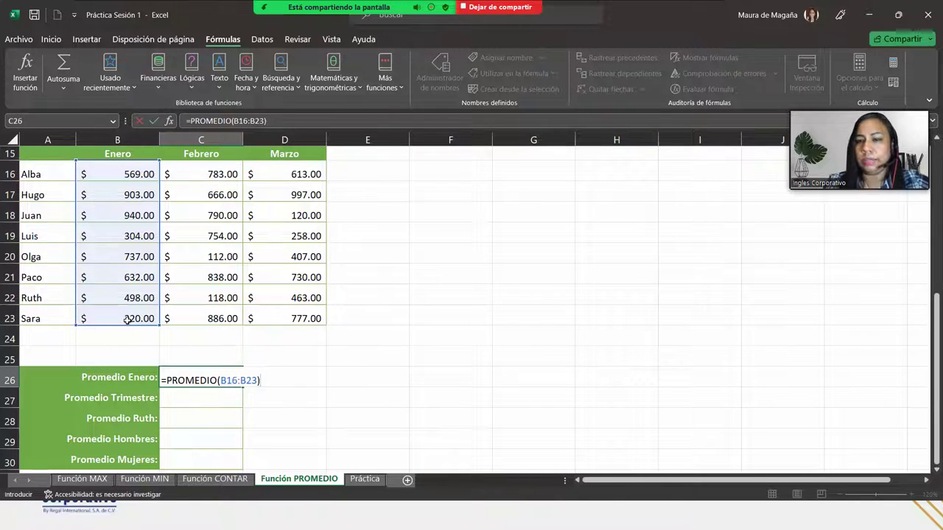
pyautogui.press('Return')
pyautogui.press('Down')
pyautogui.press('Down')
pyautogui.press('Down')
pyautogui.press('Down')
pyautogui.press('Down')
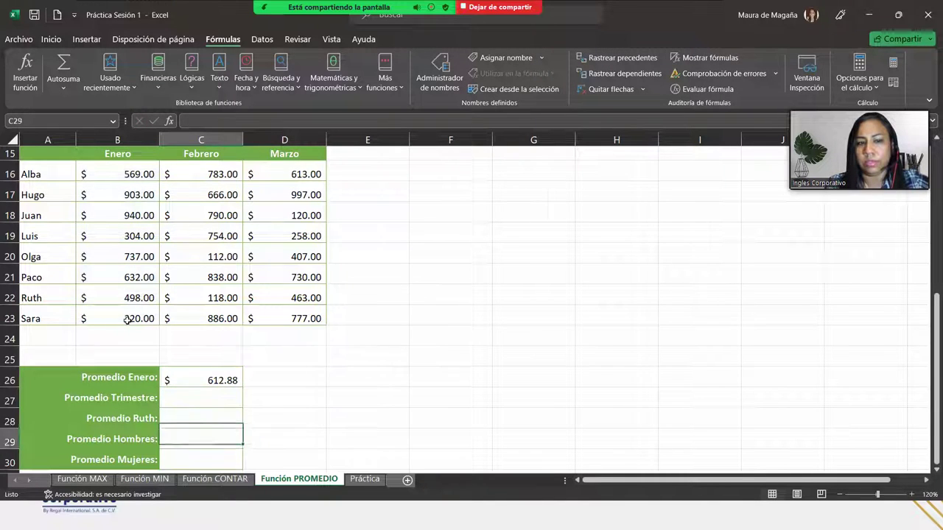
pyautogui.press('Up')
pyautogui.press('Up')
pyautogui.press('Up')
pyautogui.press('Up')
pyautogui.press('Up')
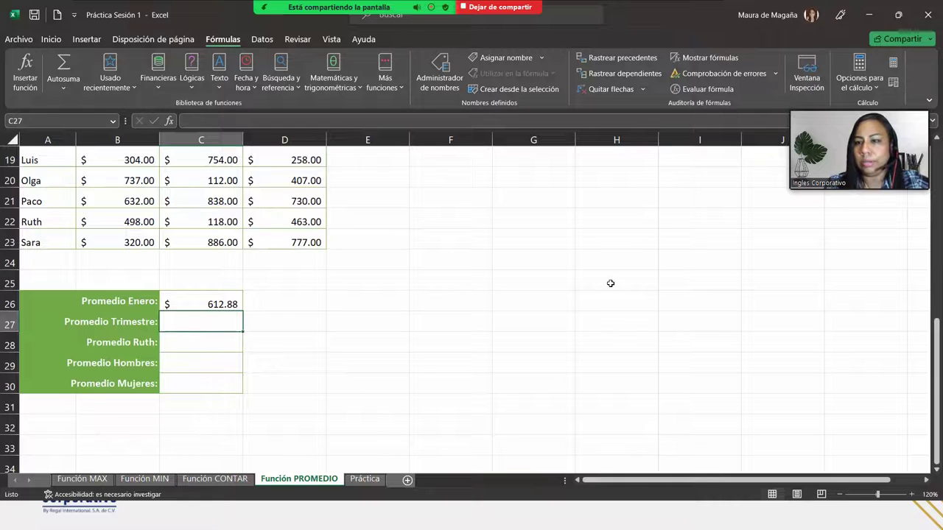
# Enter =PROMEDIO(B16:D23) in C27 to average all the Enero, Febrero and Marzo amounts for Promedio Trimestre.
pyautogui.moveTo(928, 359); pyautogui.dragTo(928, 316)
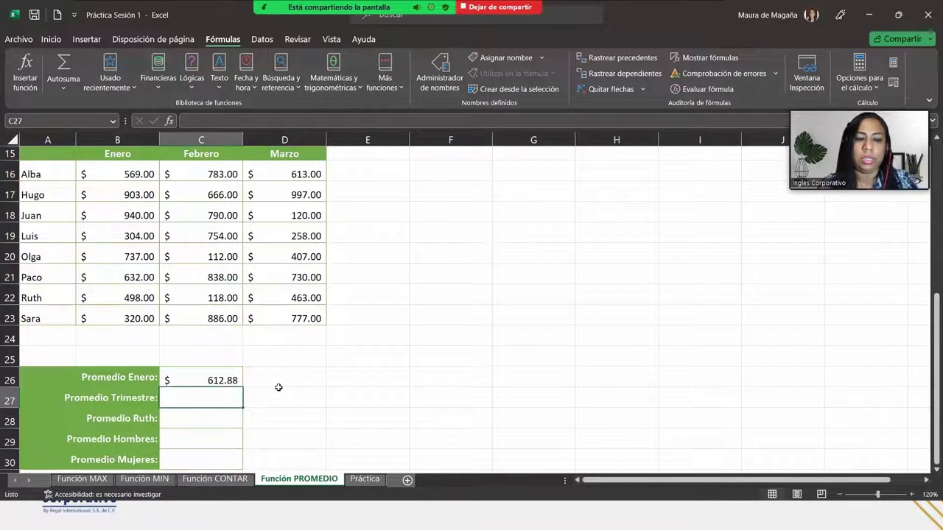
pyautogui.write('=promedio')
pyautogui.press('Tab')
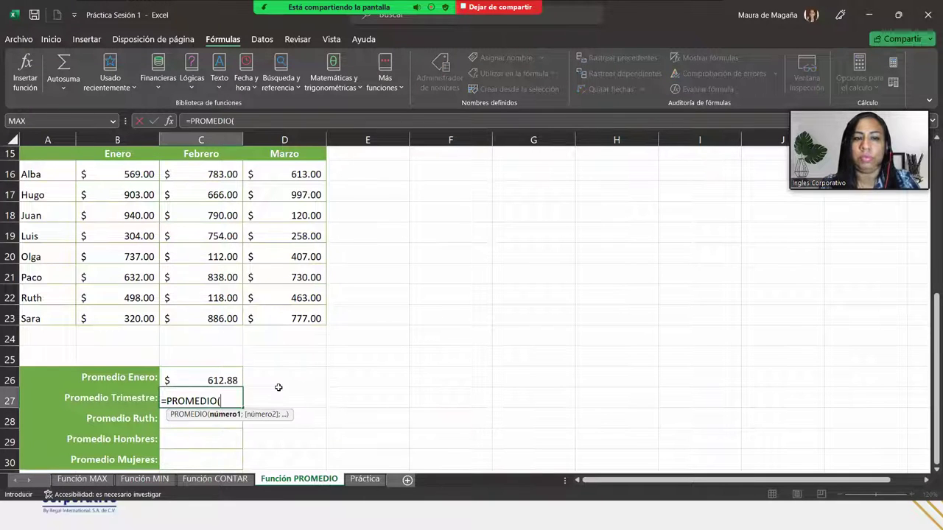
pyautogui.moveTo(114, 165); pyautogui.dragTo(305, 316)
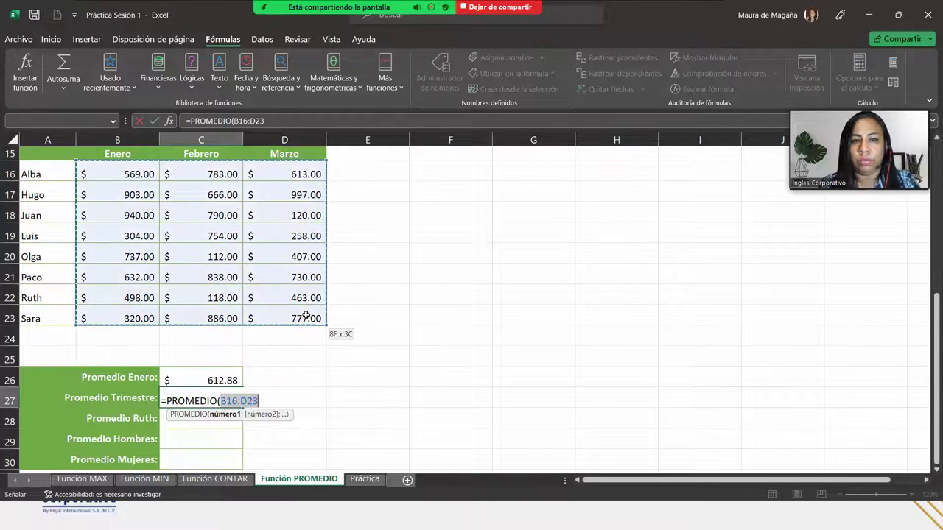
pyautogui.write(')')
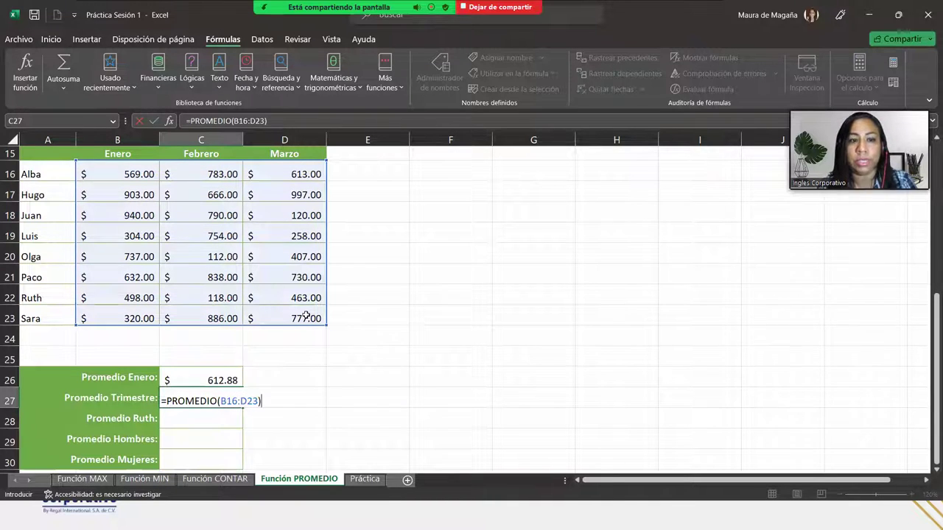
pyautogui.press('Return')
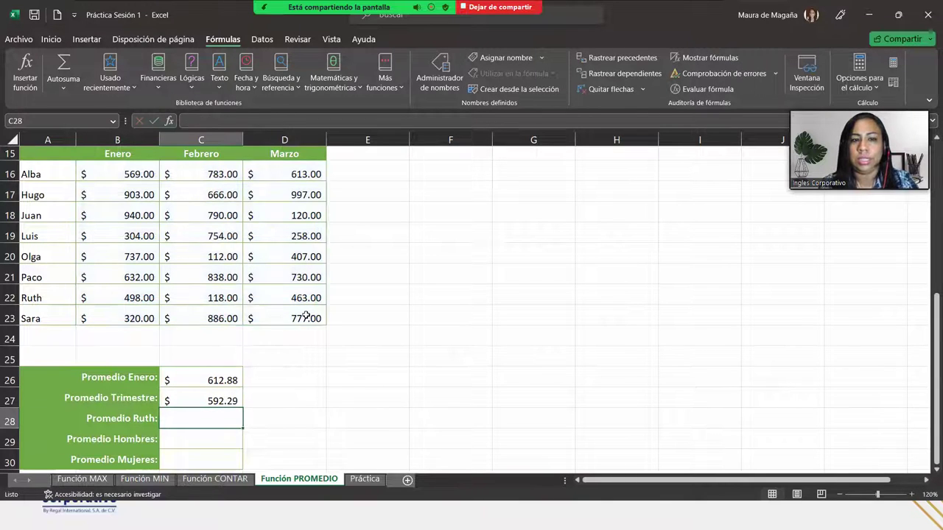
# Enter =PROMEDIO(B16:B23;C16:C23;D16:D23) in D27 to average the quarter with one separate range per month.
pyautogui.click(320, 395)
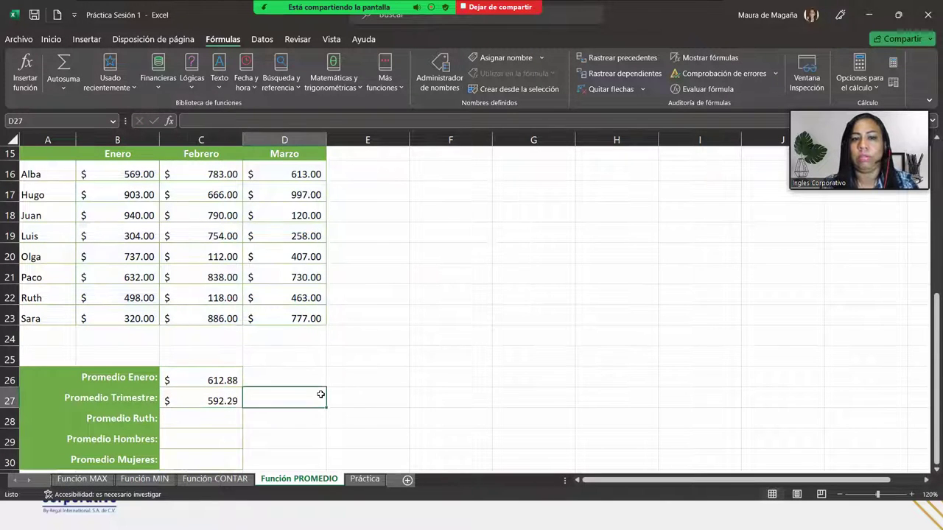
pyautogui.write('=promed')
pyautogui.press('Tab')
pyautogui.moveTo(141, 173); pyautogui.dragTo(138, 319)
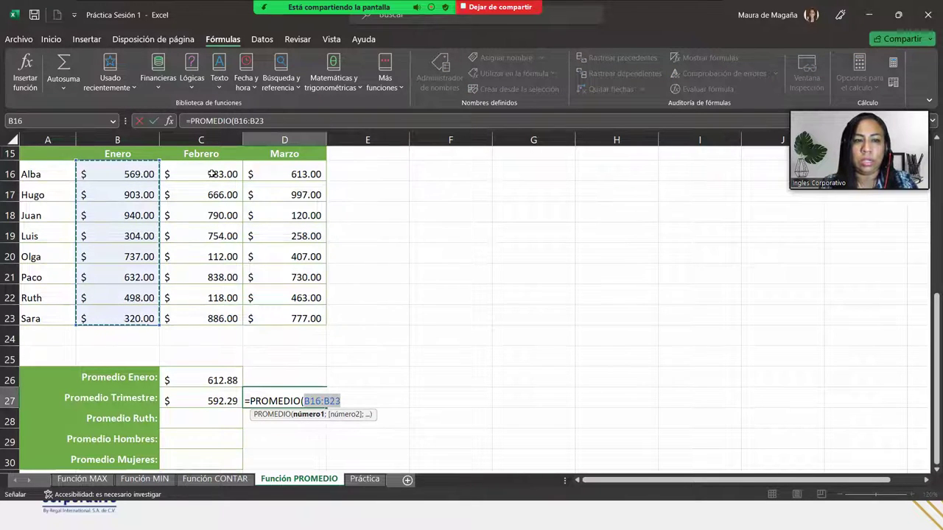
pyautogui.moveTo(210, 262); pyautogui.dragTo(210, 312)
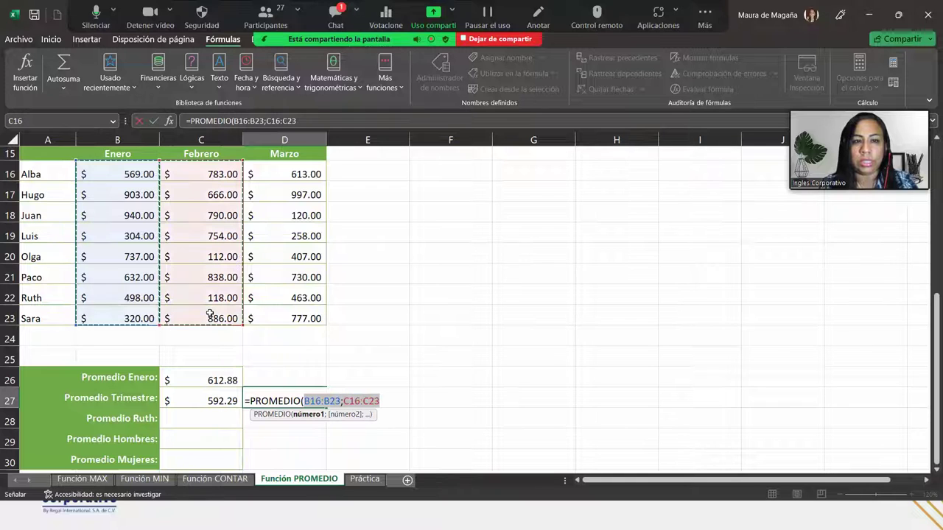
pyautogui.moveTo(300, 176); pyautogui.dragTo(302, 308)
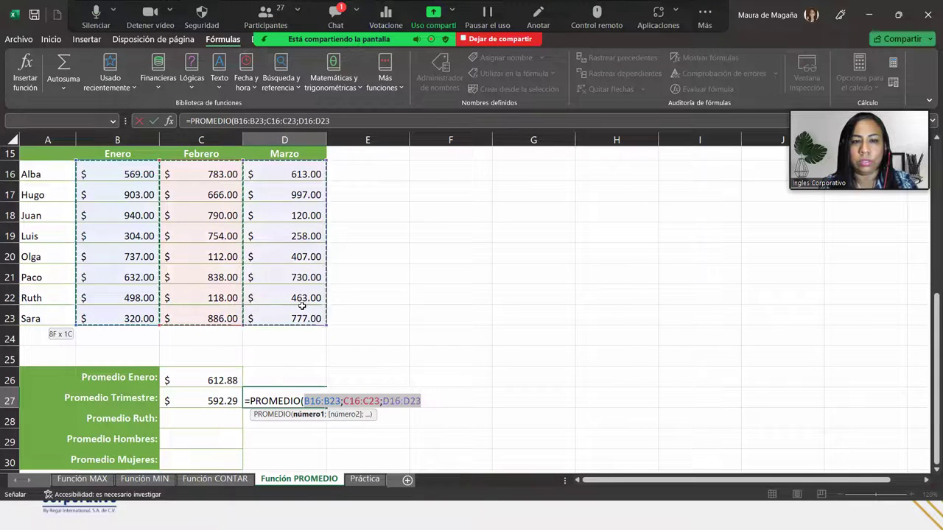
pyautogui.press('Return')
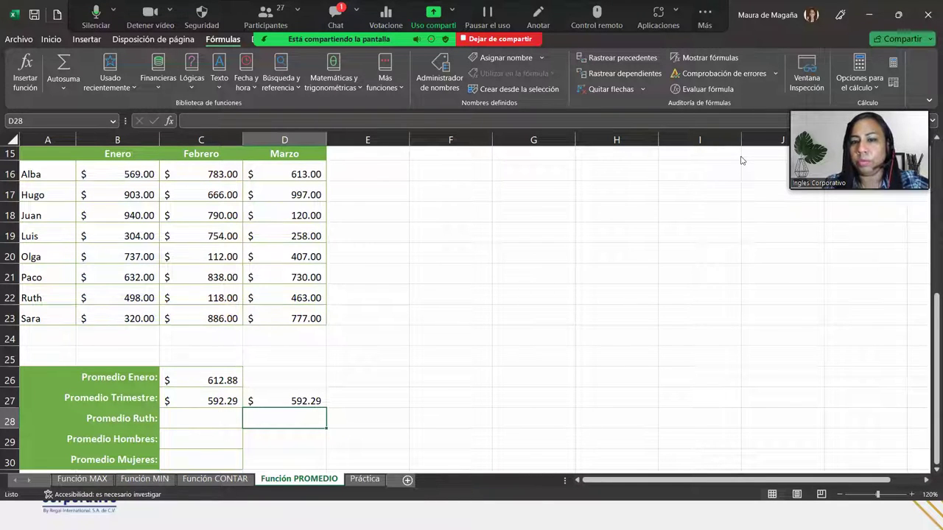
# Check the meeting chat, and enter =PROMEDIO(B22:D22) in C28 to average Ruth's row for Promedio Ruth.
pyautogui.hotkey('alt', 'h')
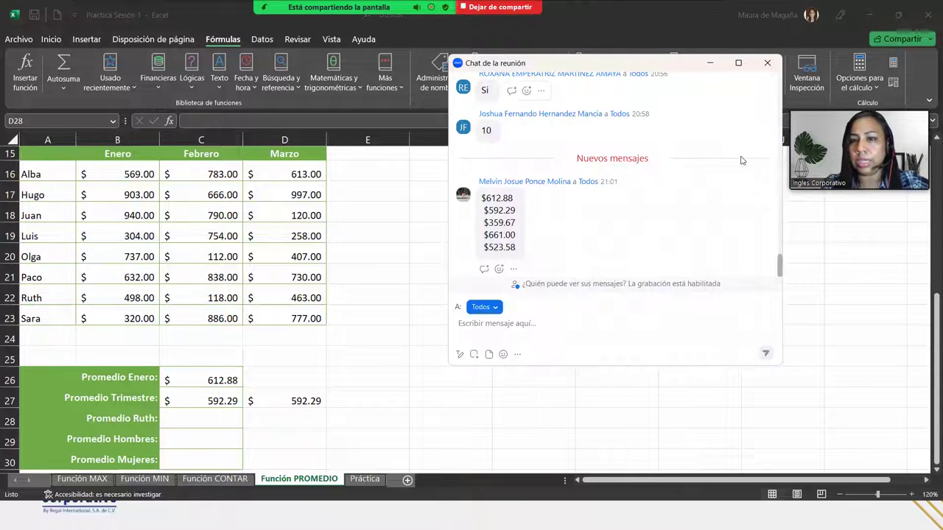
pyautogui.hotkey('alt', 'h')
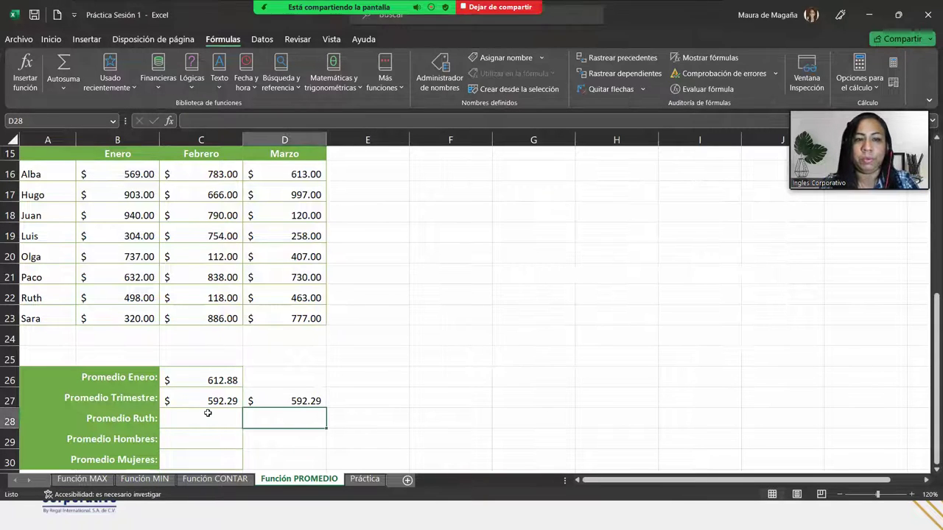
pyautogui.click(208, 413)
pyautogui.write('=prom')
pyautogui.press('Tab')
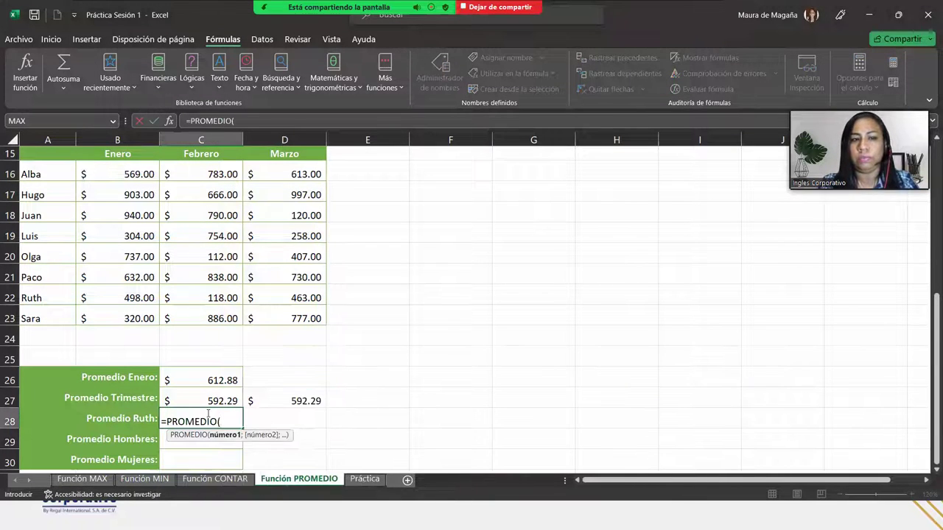
pyautogui.click(79, 298)
pyautogui.moveTo(187, 291); pyautogui.dragTo(284, 300)
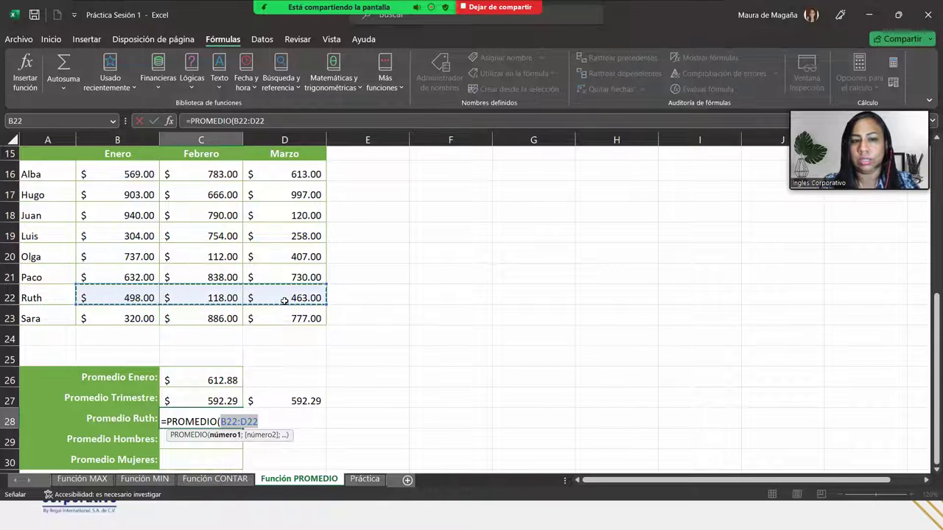
pyautogui.write(')')
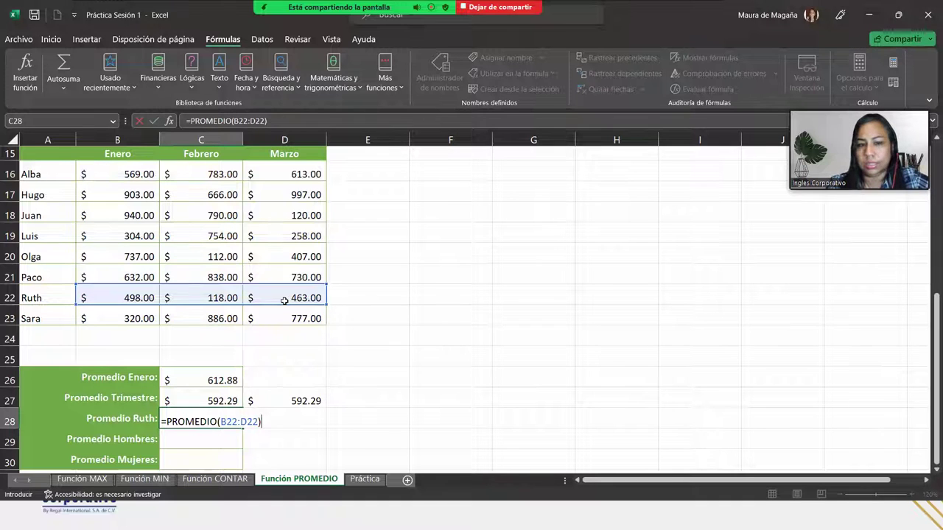
pyautogui.press('Return')
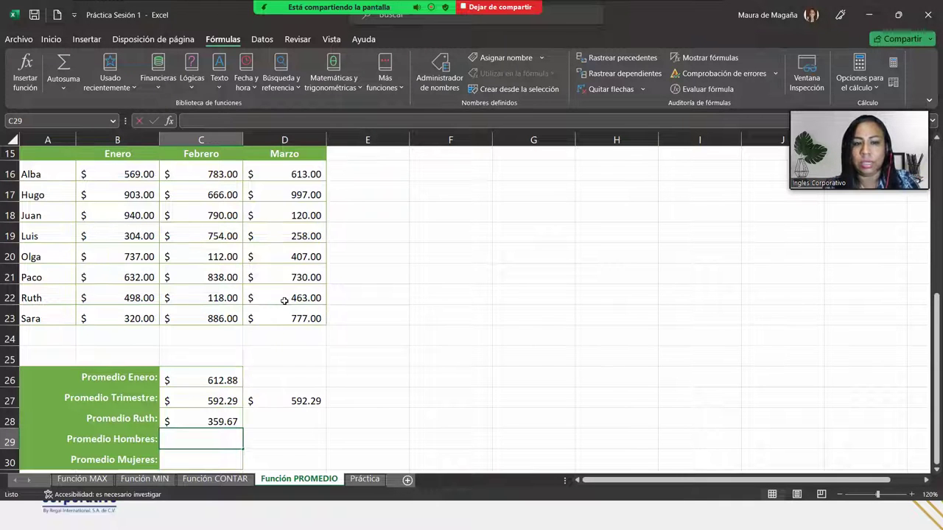
# Enter =PROMEDIO(B17:D19;B21:D21) in C29 to average the rows of Hugo, Juan, Luis and Paco for Promedio Hombres.
pyautogui.write('=promed')
pyautogui.press('Tab')
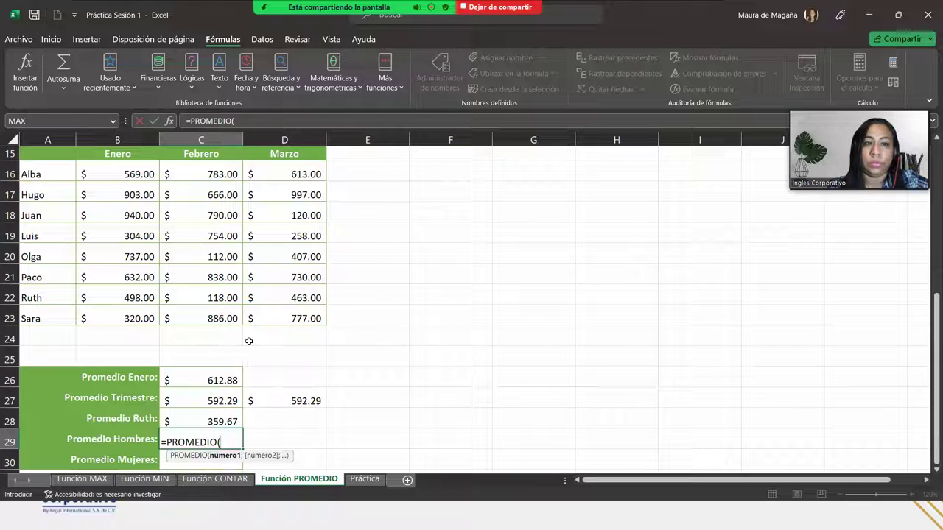
pyautogui.moveTo(86, 194); pyautogui.dragTo(265, 230)
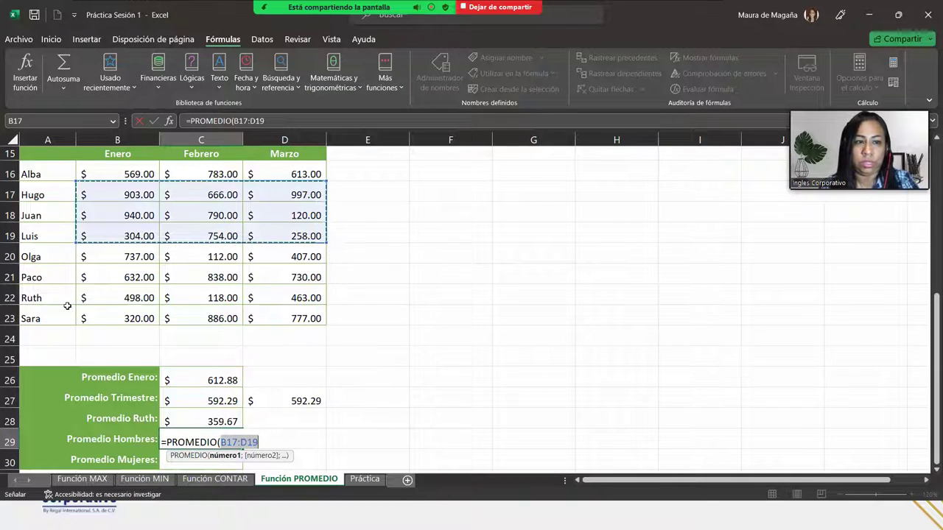
pyautogui.write(';')
pyautogui.moveTo(84, 275); pyautogui.dragTo(276, 277)
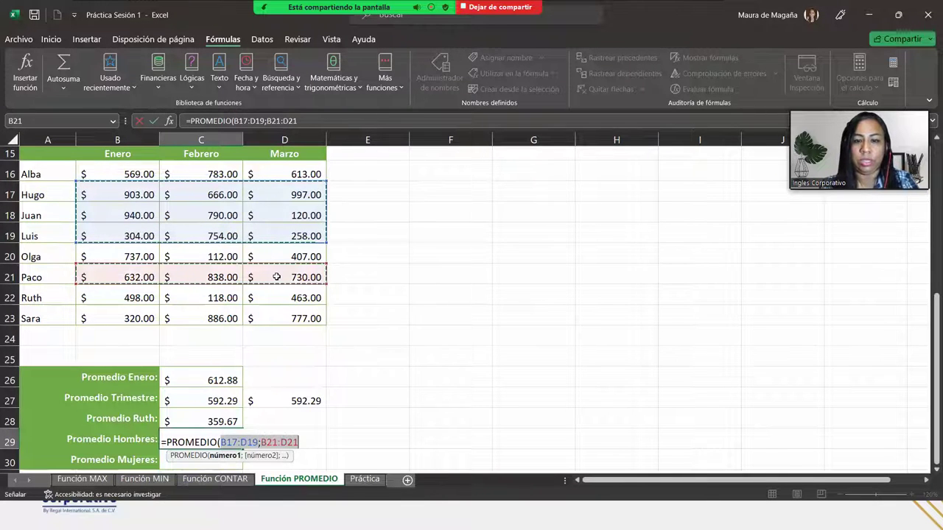
pyautogui.write(')')
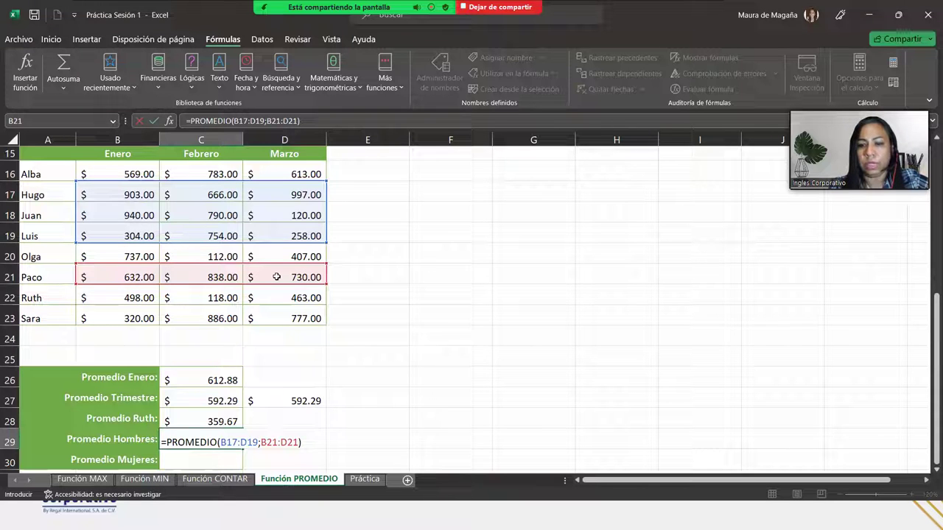
pyautogui.press('Return')
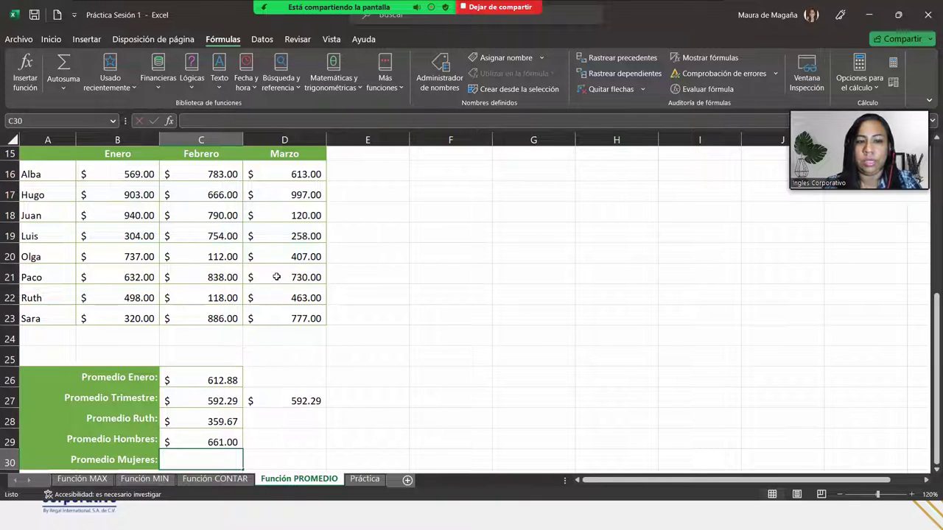
# Write the formula =MIN(B16:D16;B20:D20;B22:D23) in C30 for Promedio Mujeres, and check the meeting chat.
pyautogui.write('=')
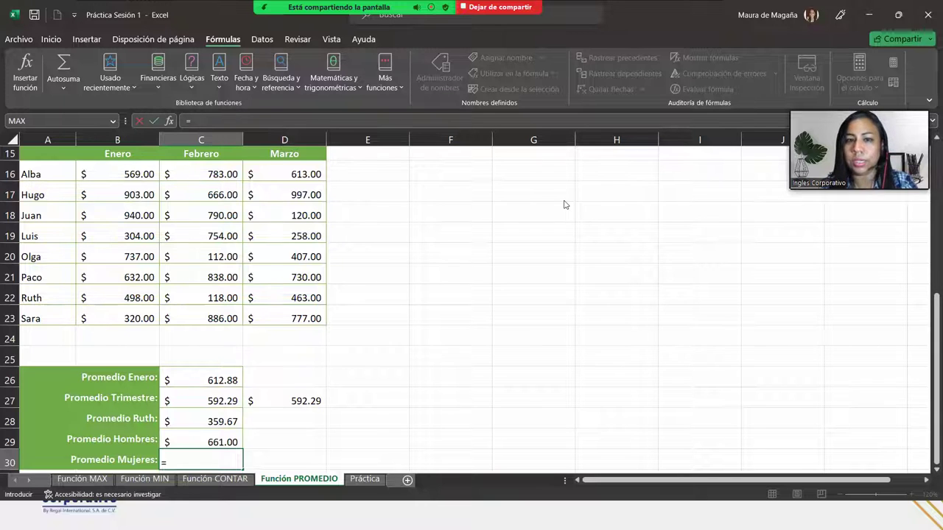
pyautogui.hotkey('alt', 'h')
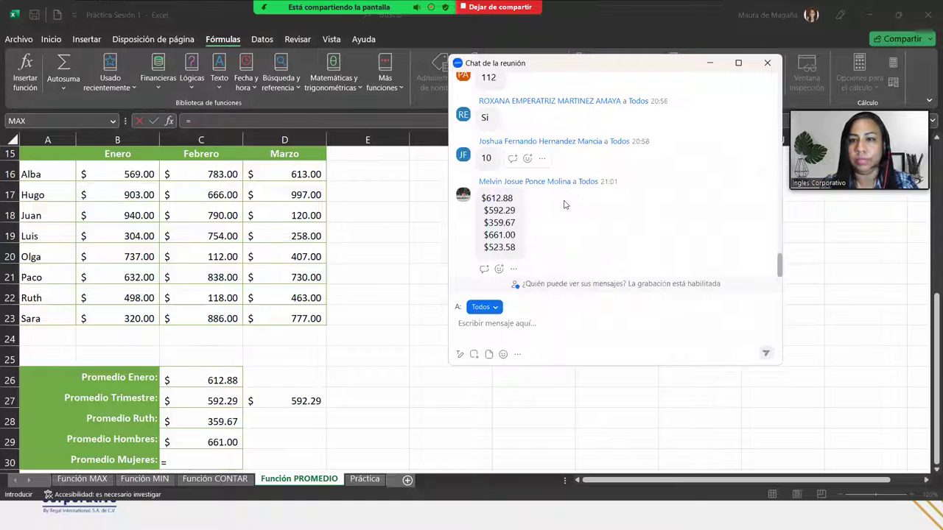
pyautogui.hotkey('alt', 'h')
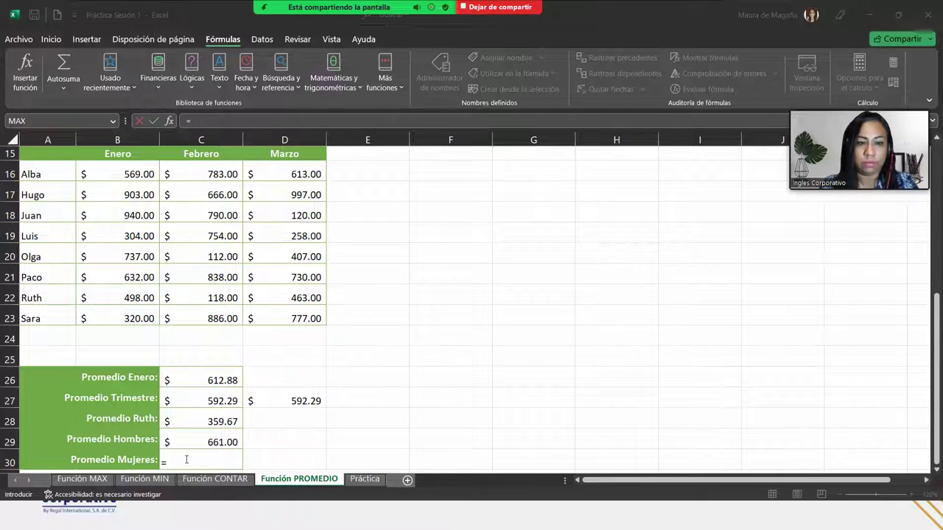
pyautogui.write('MIN(')
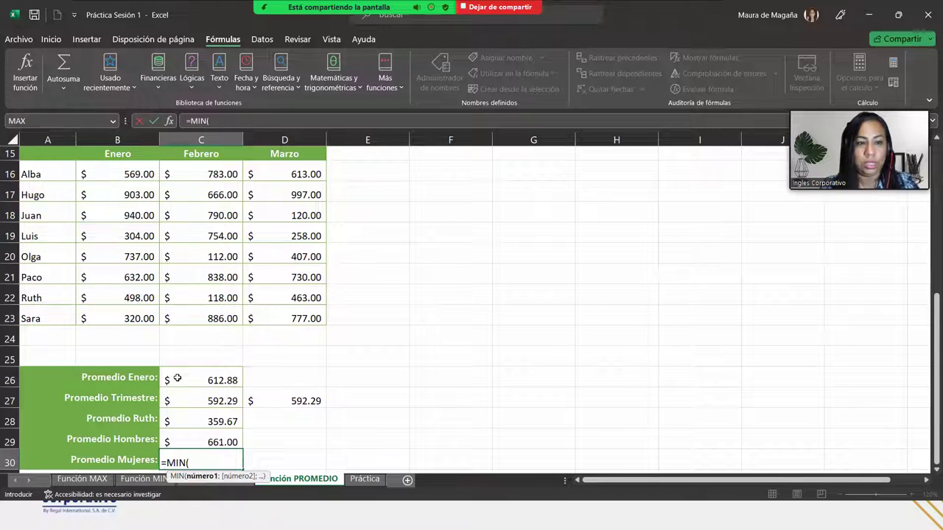
pyautogui.moveTo(92, 174); pyautogui.dragTo(280, 170)
pyautogui.write(';')
pyautogui.moveTo(93, 256); pyautogui.dragTo(291, 257)
pyautogui.write(';')
pyautogui.moveTo(89, 297); pyautogui.dragTo(275, 310)
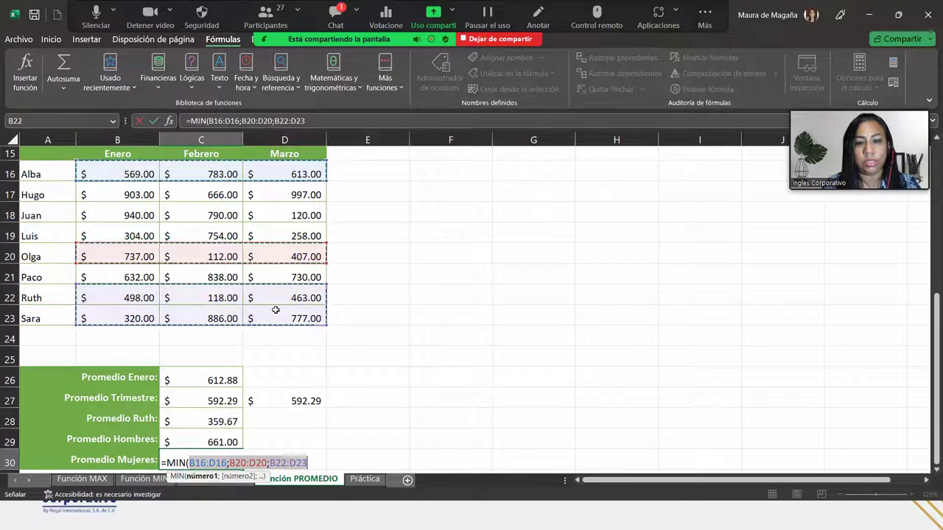
pyautogui.write(')')
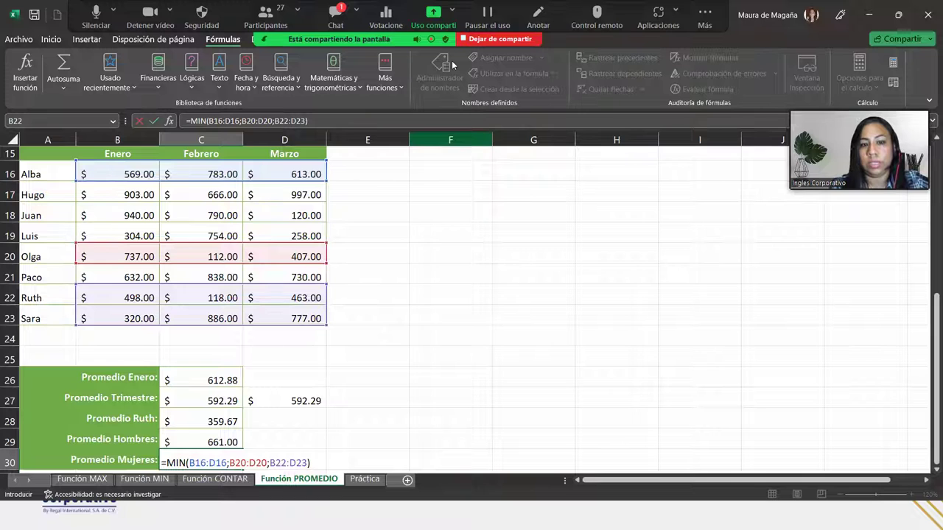
pyautogui.hotkey('alt', 'h')
pyautogui.write('minm')
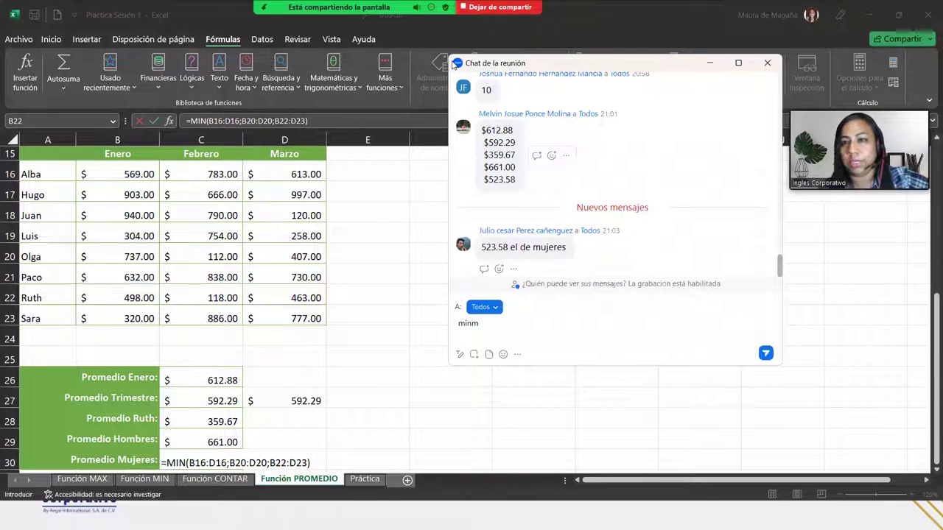
pyautogui.hotkey('alt', 'h')
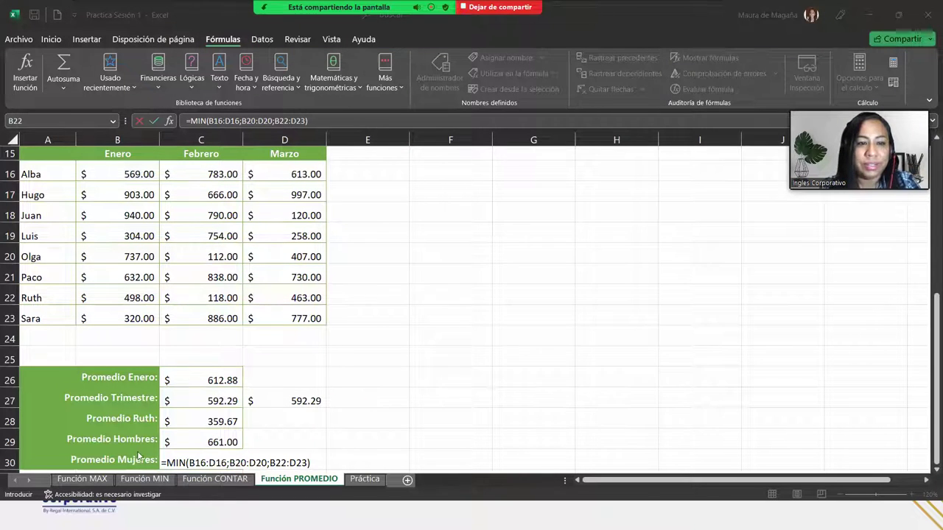
# Replace the MIN function with PROMEDIO in the C30 formula and enter it as =PROMEDIO(B16:D16;B20:D20;B22:D23).
pyautogui.click(180, 463)
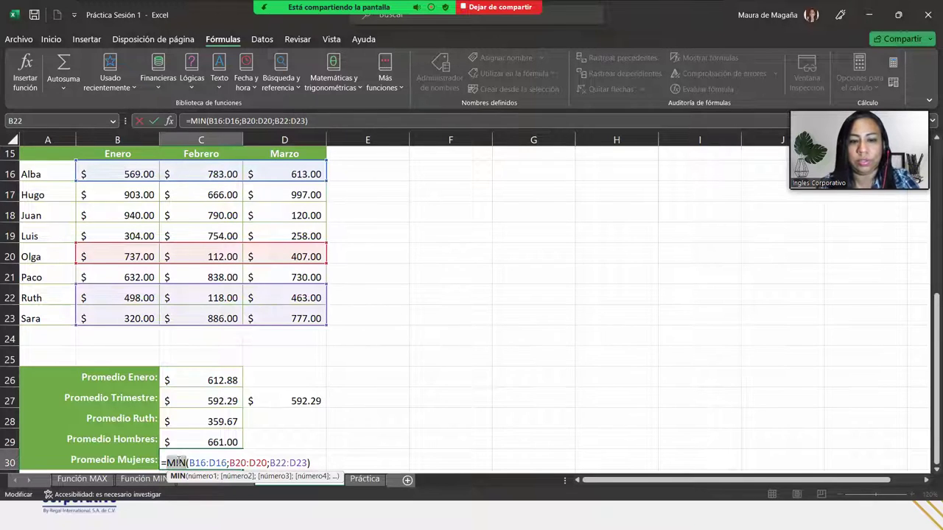
pyautogui.write('prome')
pyautogui.press('Tab')
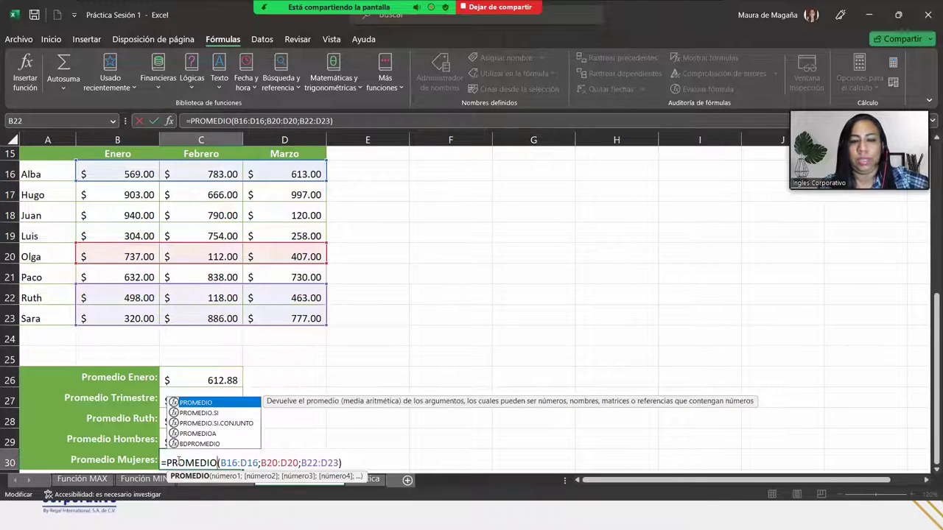
pyautogui.click(343, 462)
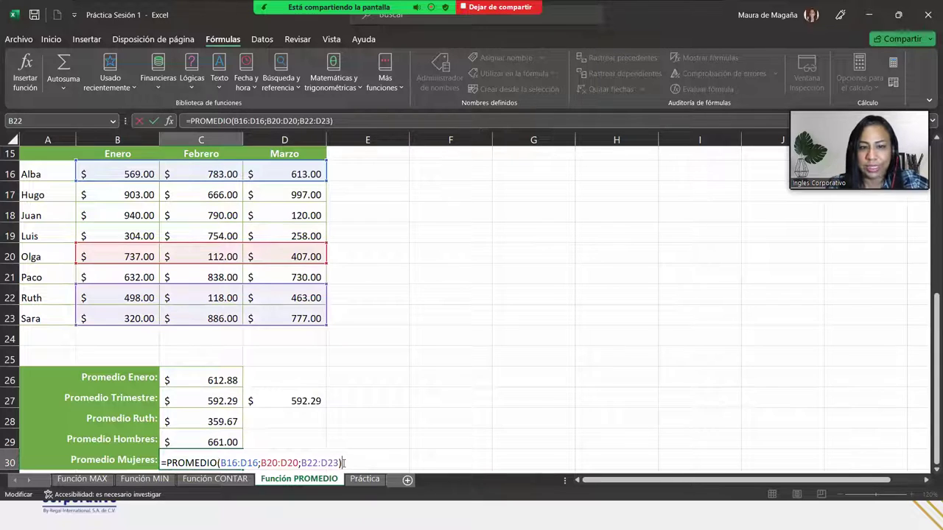
pyautogui.press('Return')
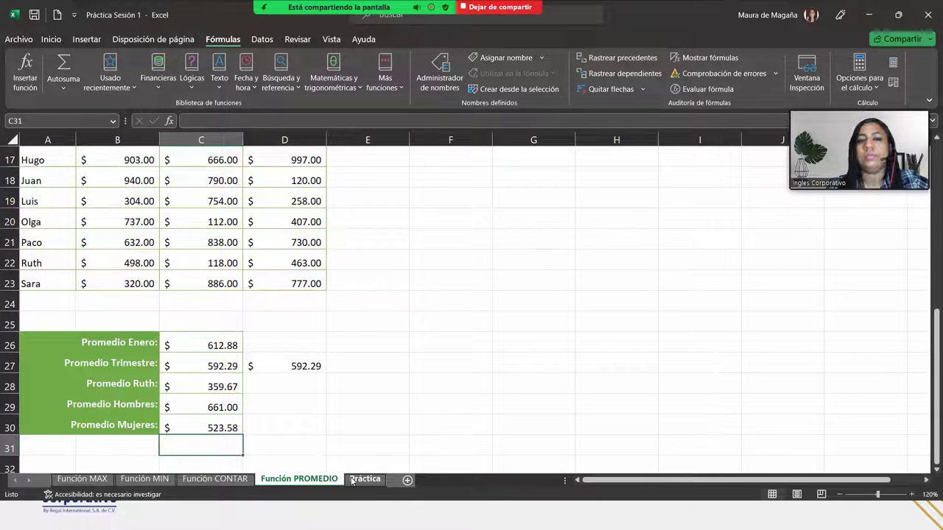
# Switch to the running PowerPoint slide show, present the Cierre y Conclusiones slide, and end the show to return to the workbook.
pyautogui.press('super')
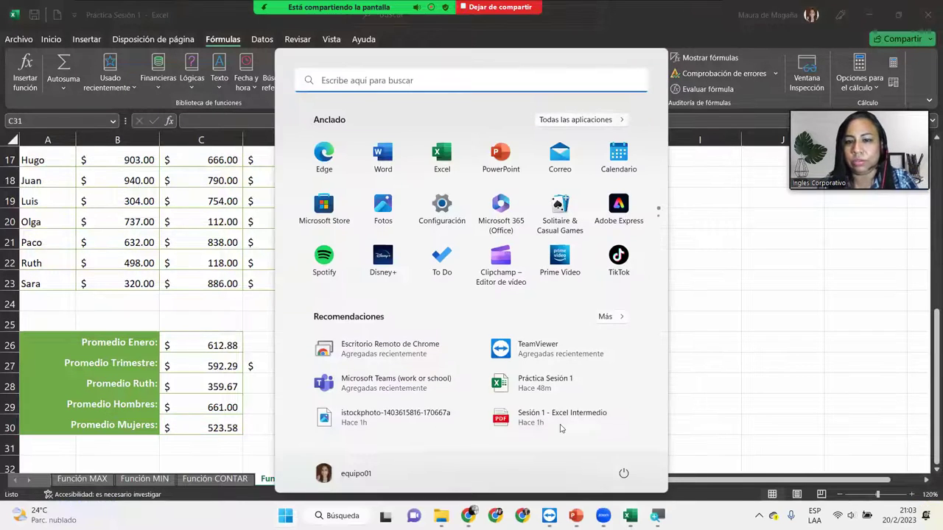
pyautogui.moveTo(630, 515)
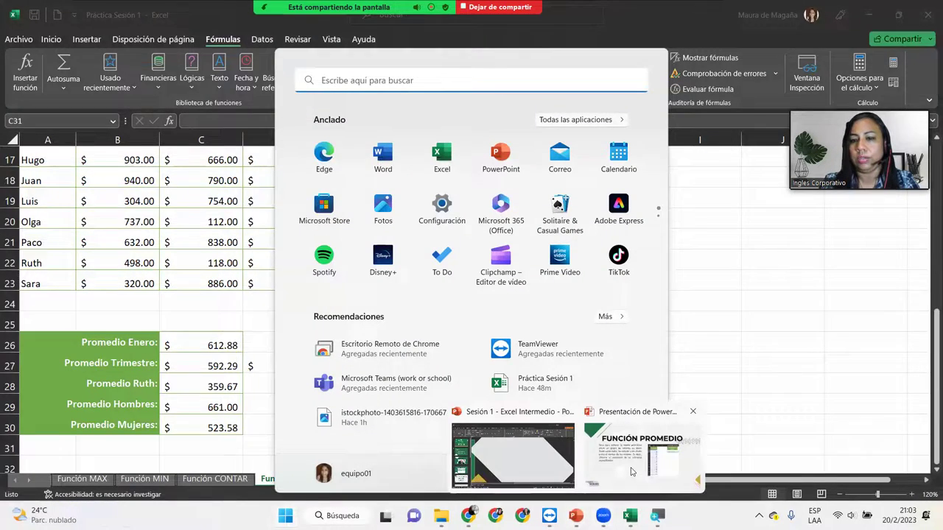
pyautogui.click(631, 472)
pyautogui.click(631, 472)
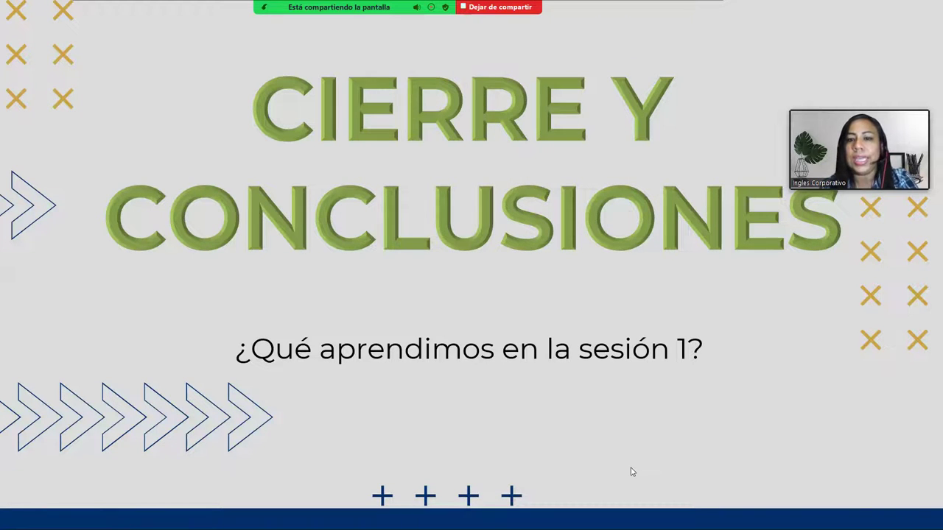
pyautogui.press('Escape')
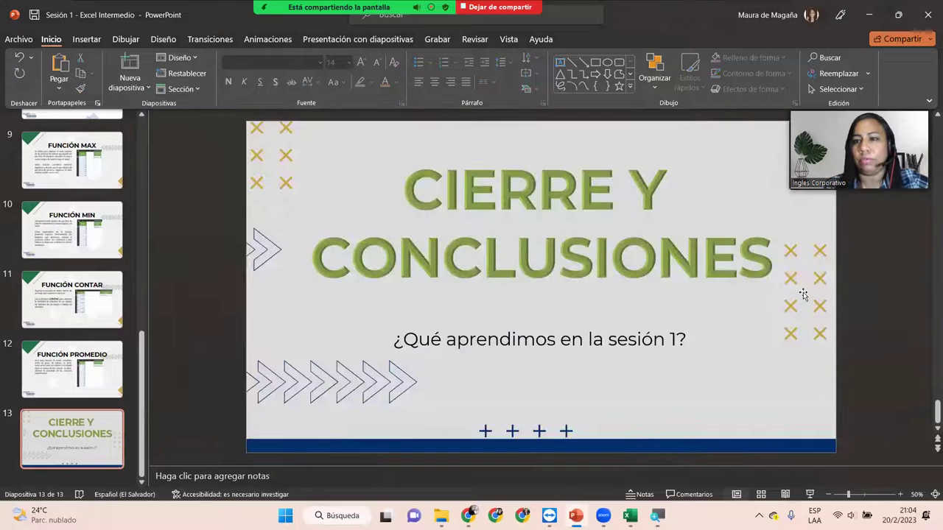
pyautogui.click(873, 16)
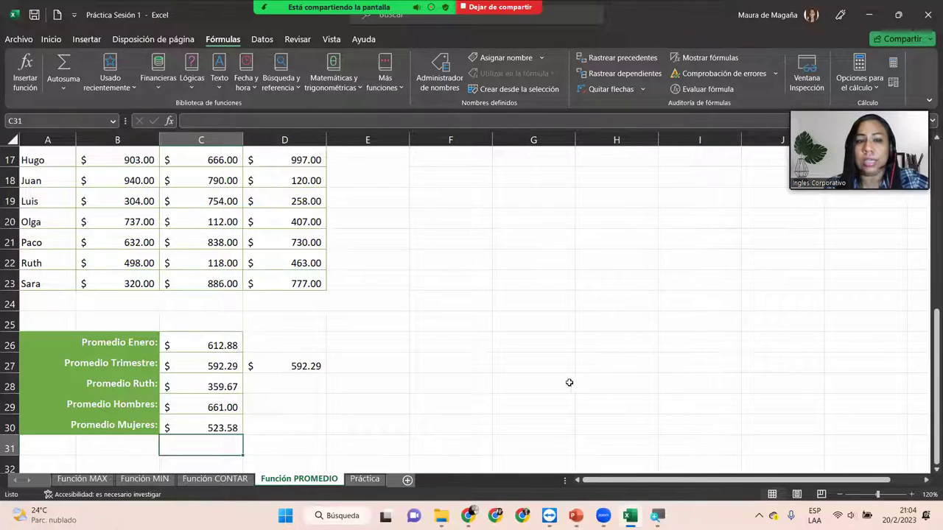
# Open the Práctica sheet and review the participants' replies in the meeting chat.
pyautogui.click(366, 479)
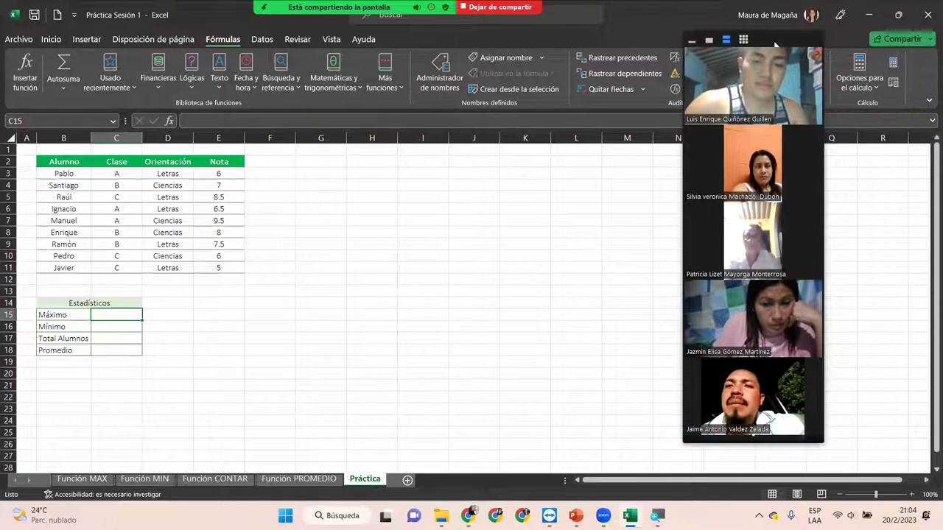
pyautogui.doubleClick(773, 41)
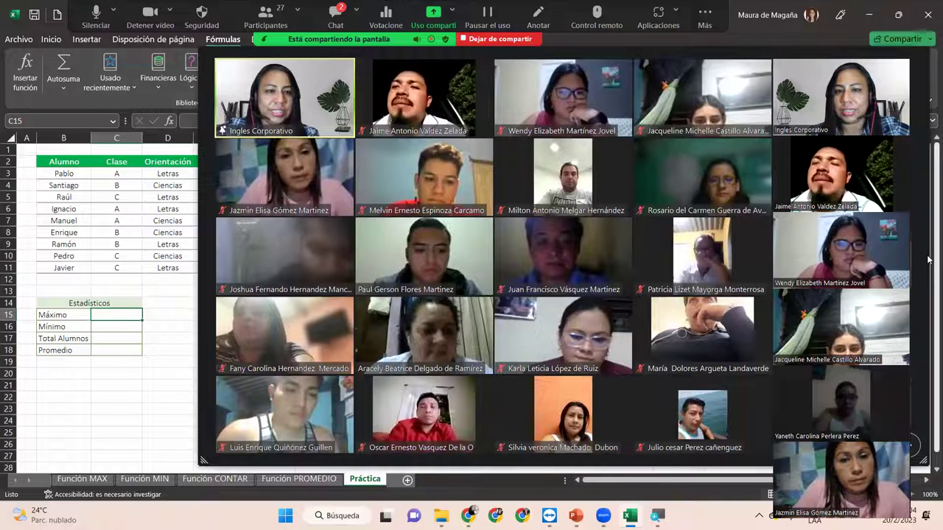
pyautogui.hotkey('alt', 'h')
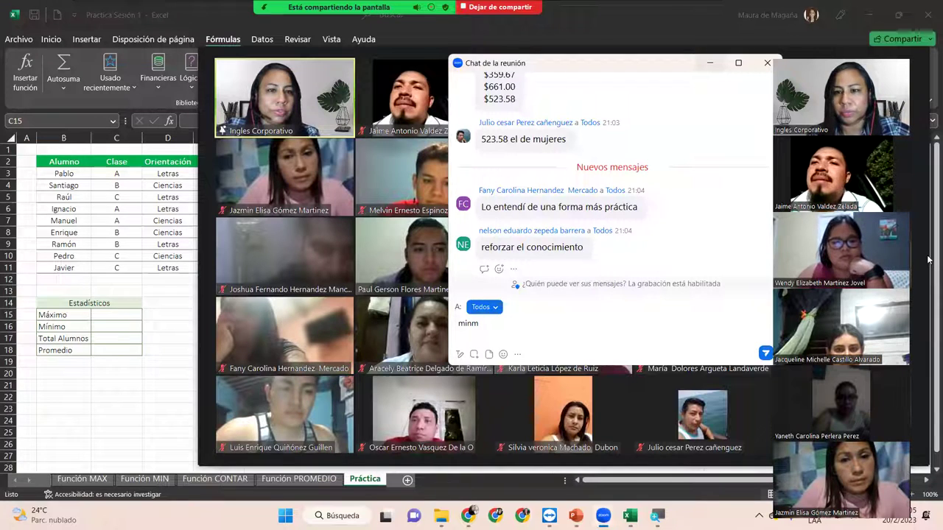
pyautogui.hotkey('alt', 'h')
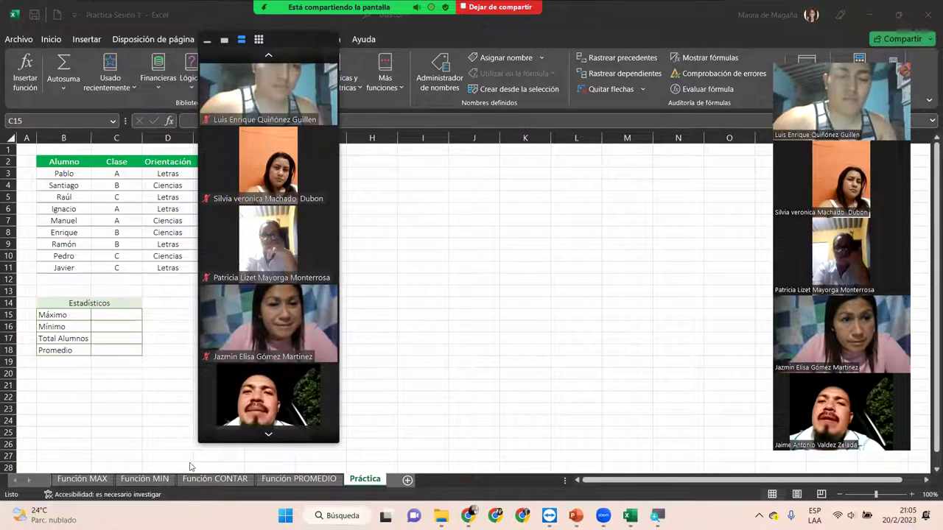
# Select the Máximo result cell C15 on the Práctica sheet and stop sharing the screen in the Zoom meeting.
pyautogui.click(103, 316)
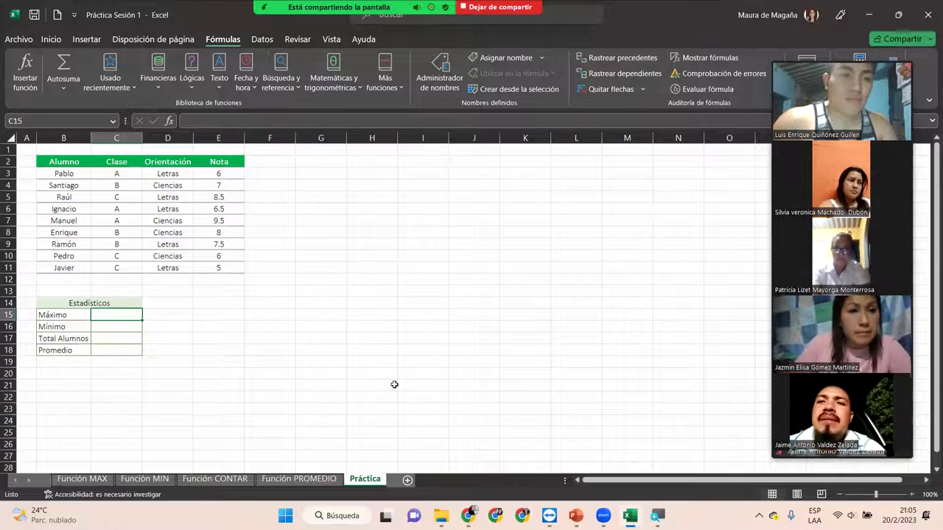
pyautogui.click(500, 8)
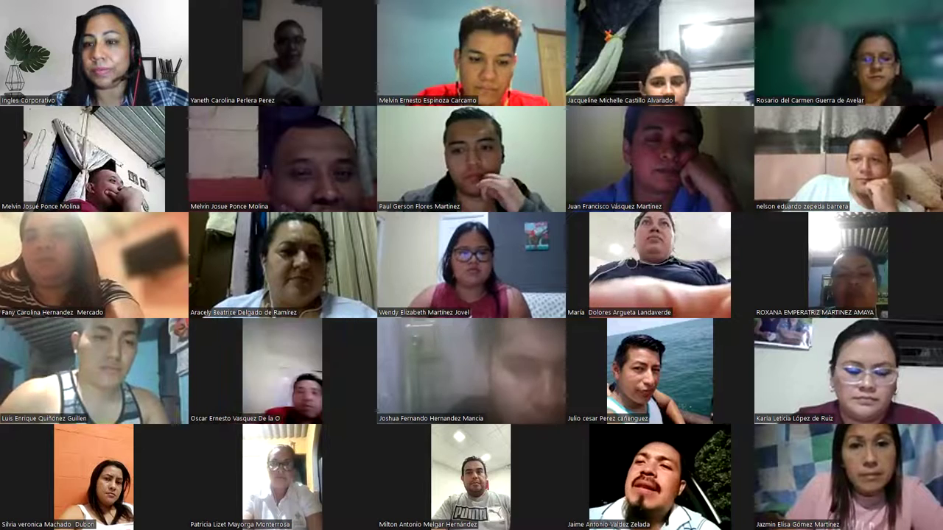